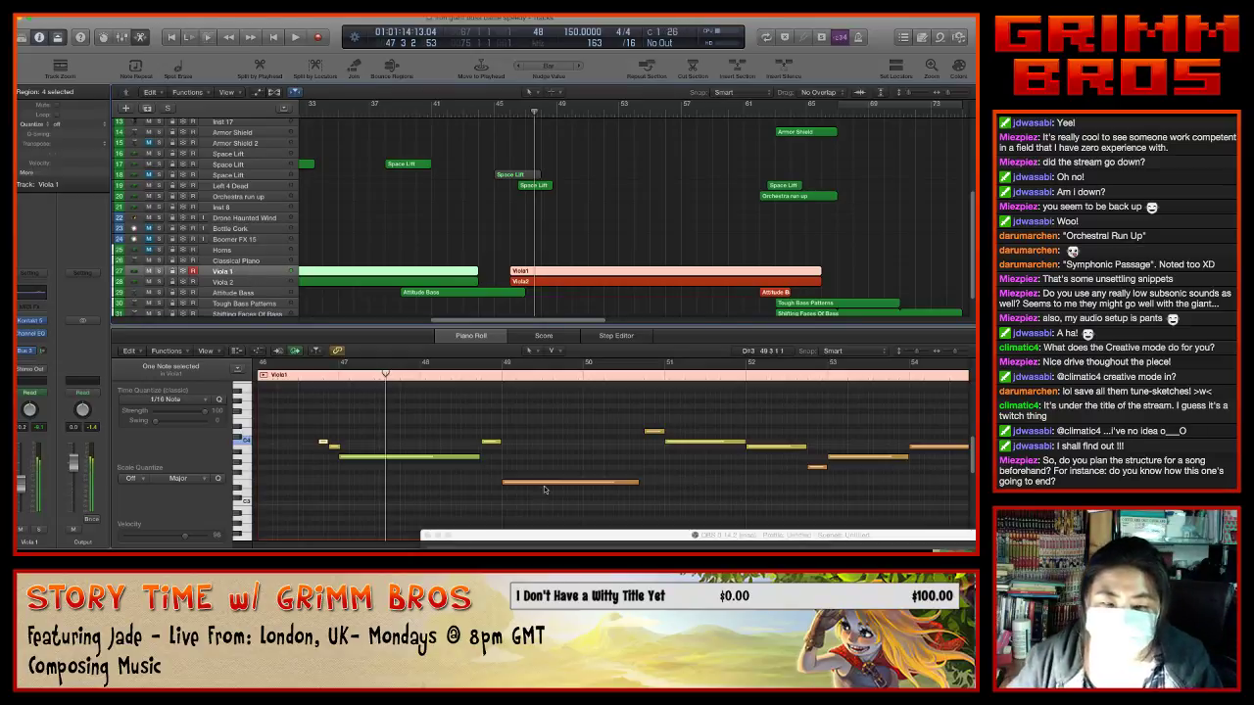
- Examine the notes of the earlier Viola1 region, which starts at bar 22
left_click_drag(529, 322, 441, 321)
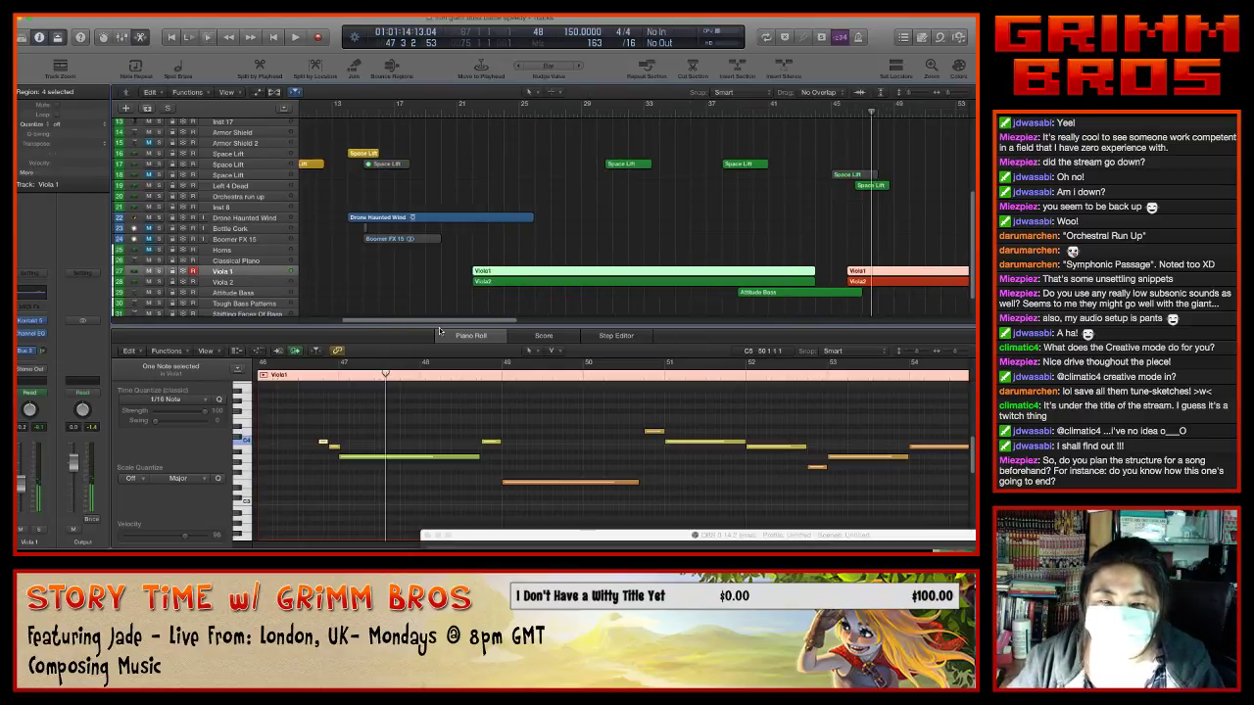
left_click(468, 273)
left_click(480, 274)
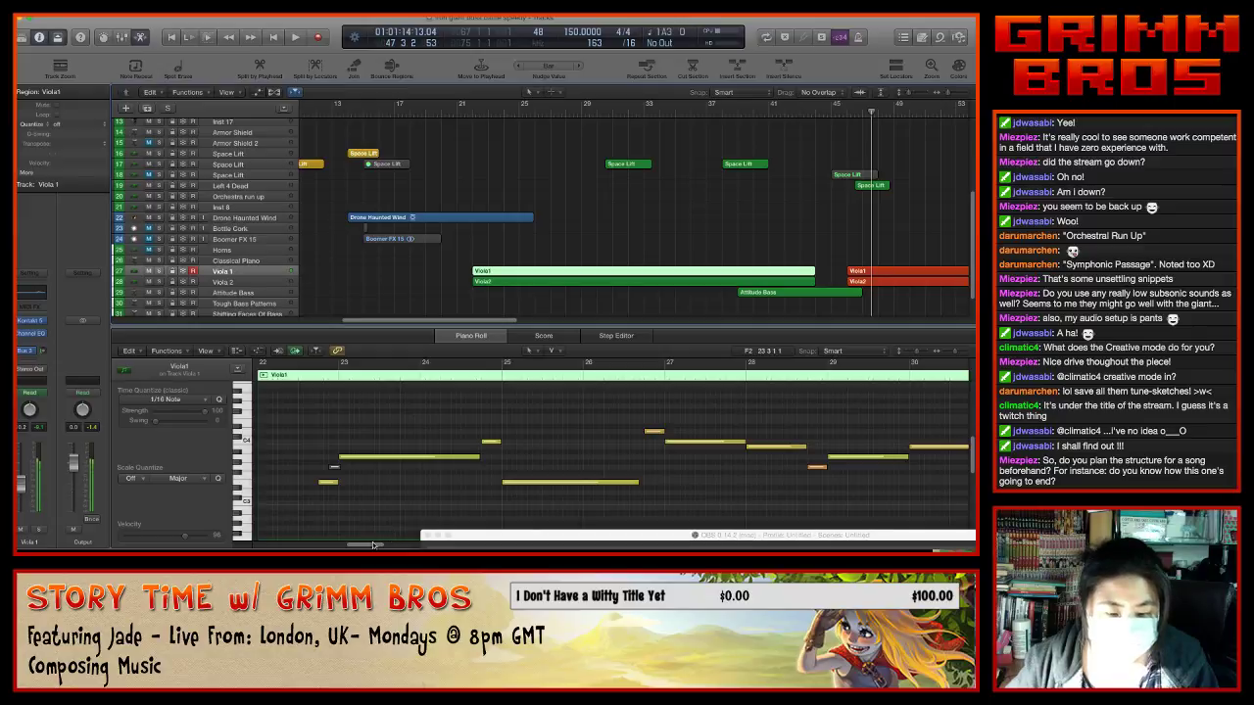
left_click_drag(372, 545, 396, 545)
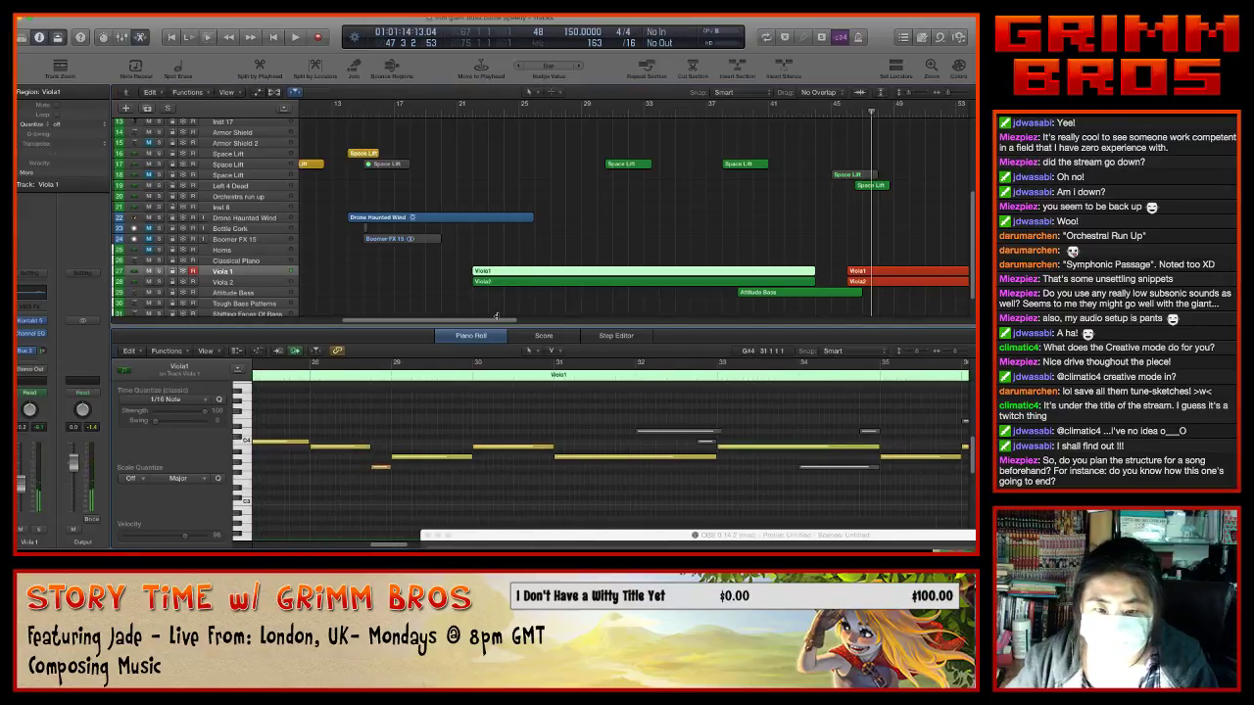
- In the Viola1 region starting at bar 46, raise the short pickup note before bar 47 to E4 and play the result
scroll(497, 304, "right", 10)
left_click(527, 275)
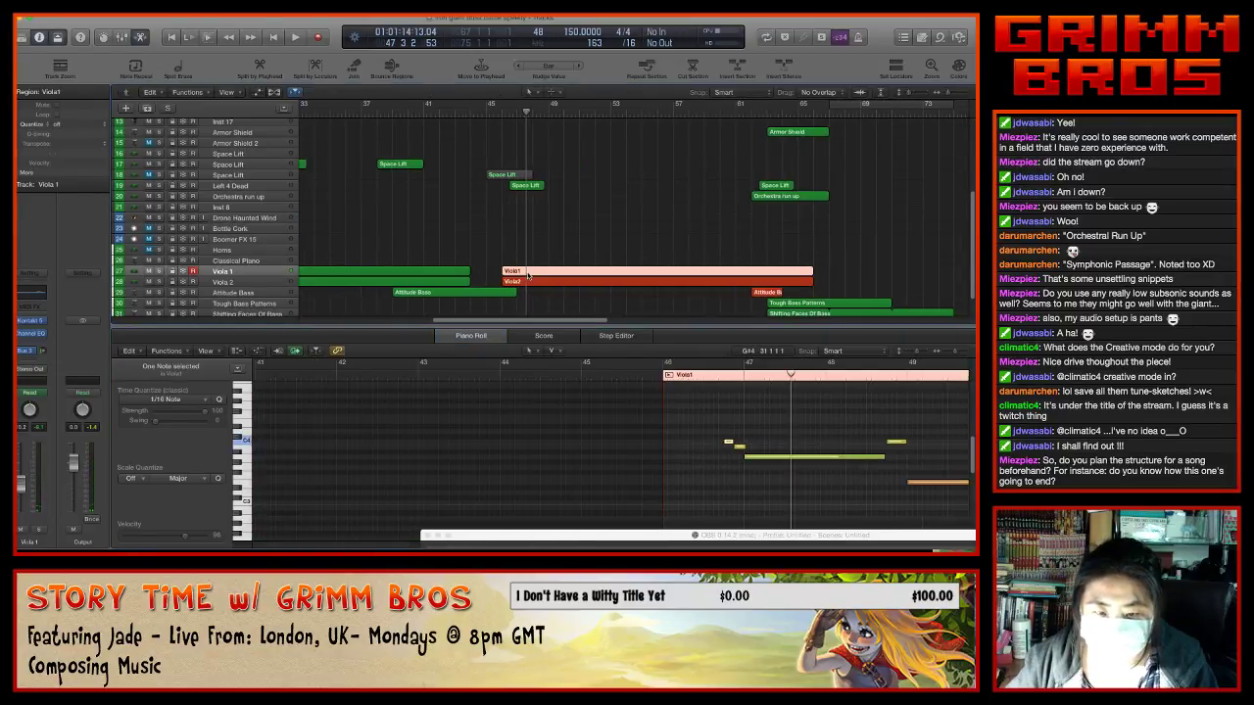
left_click(741, 462)
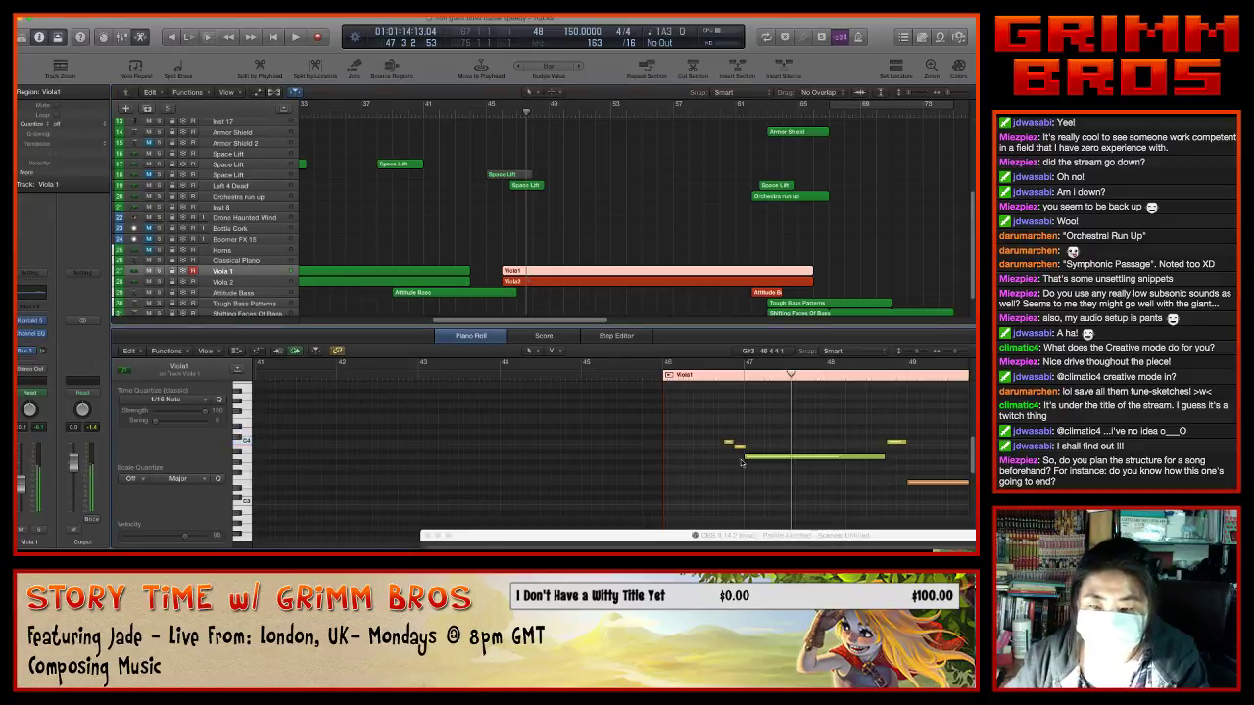
left_click(739, 448)
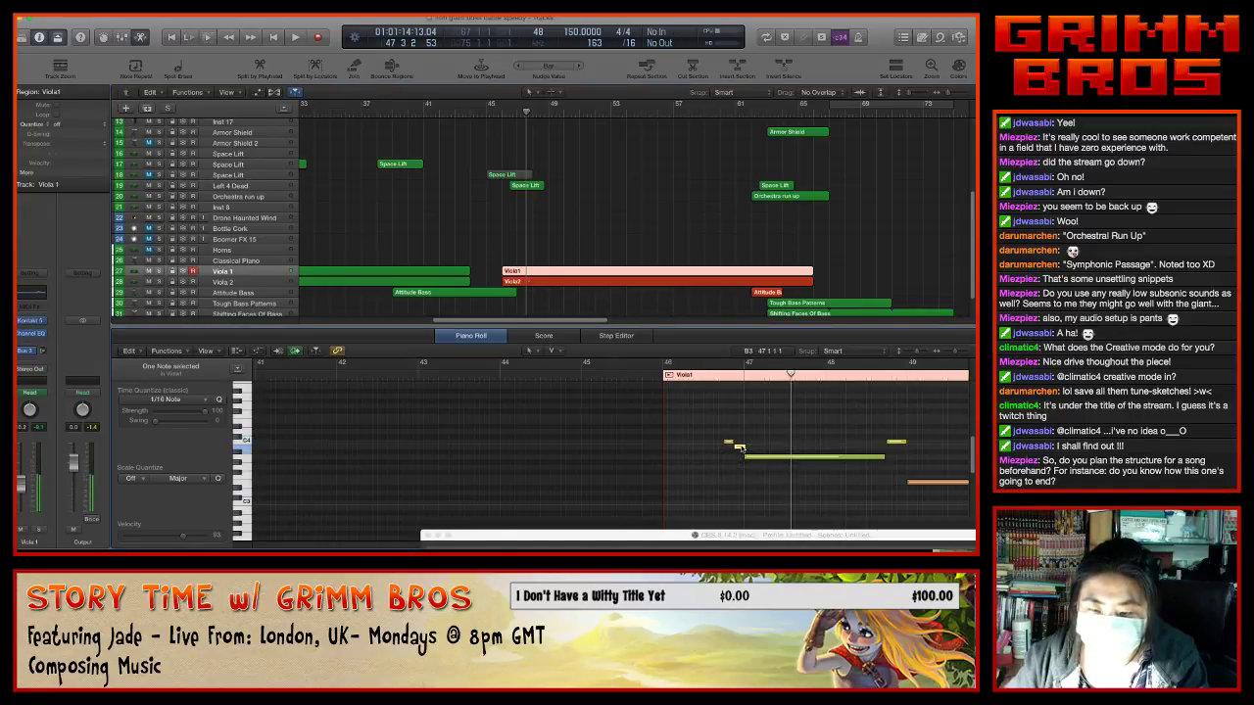
left_click_drag(738, 447, 742, 421)
key("space")
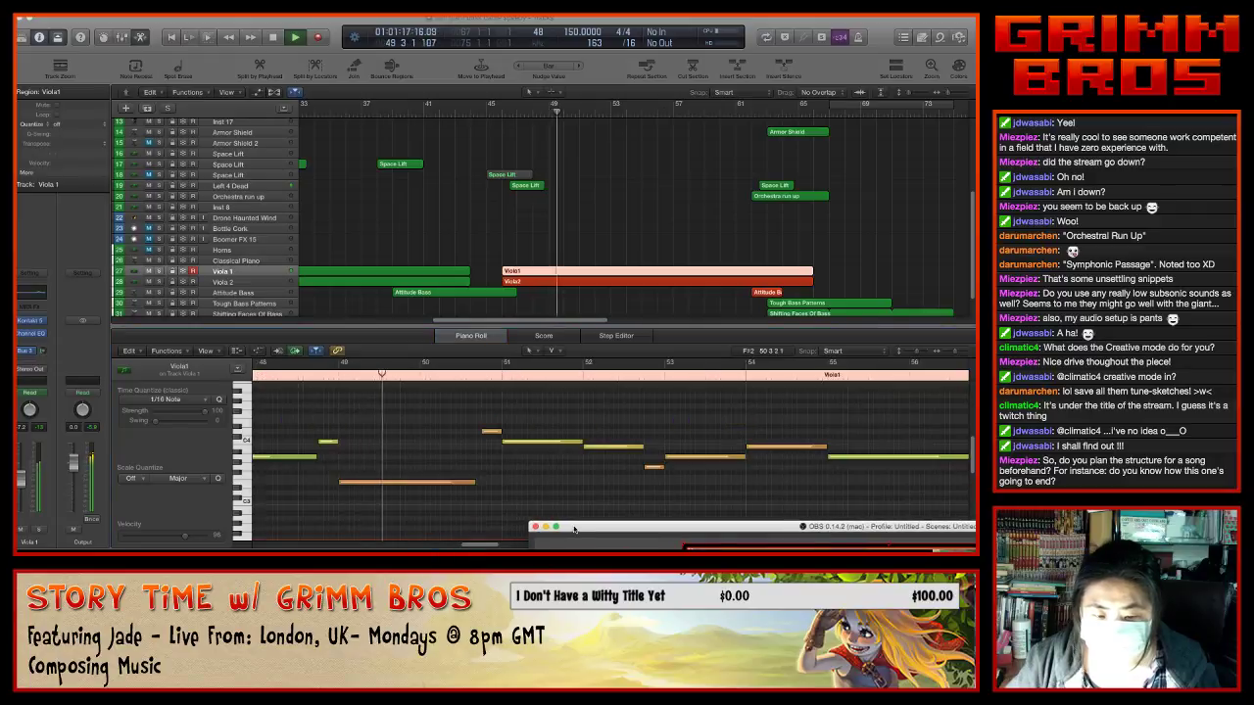
- Replay the edited Viola1 phrase from just before bar 46
key("space")
scroll(504, 480, "left", 5)
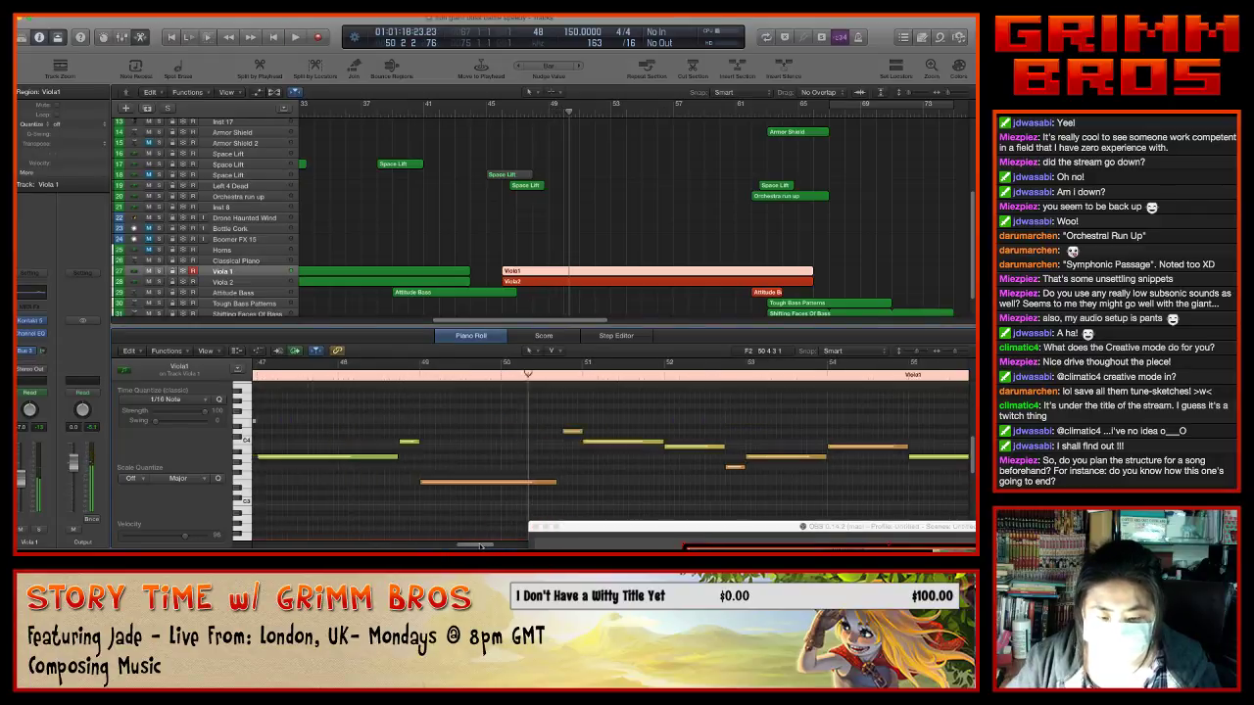
left_click_drag(509, 457, 526, 437)
left_click(390, 374)
key("space")
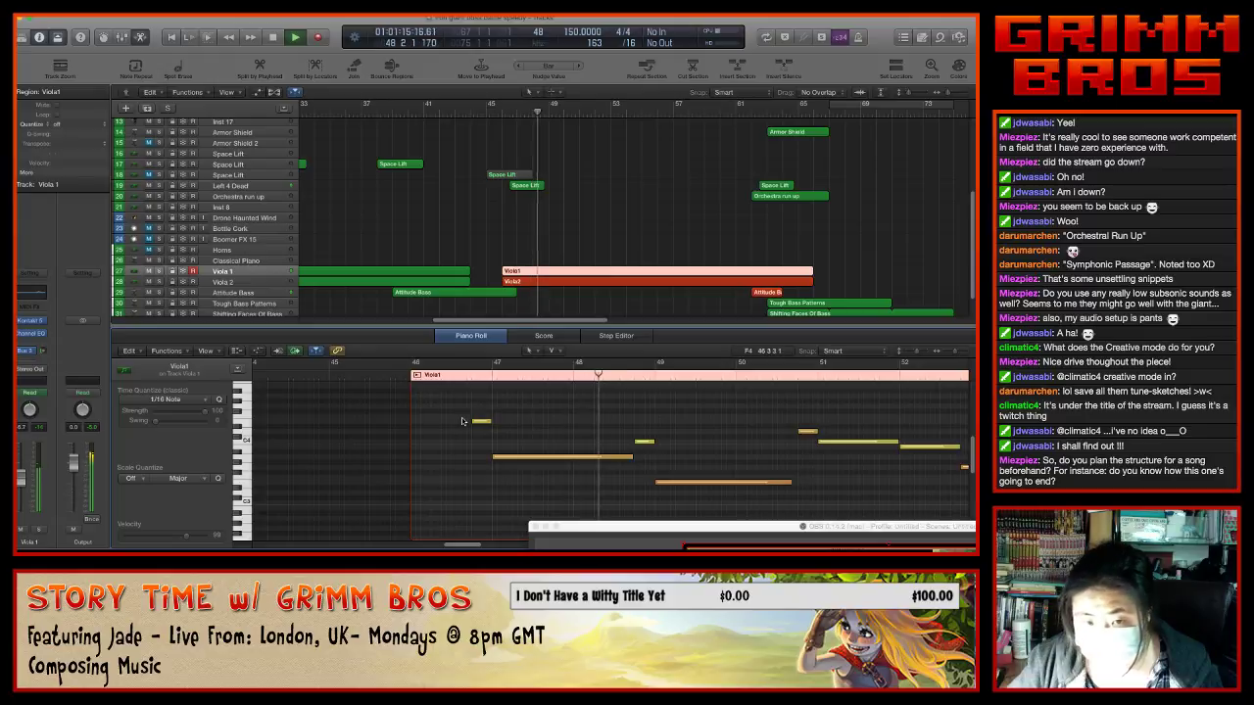
- Show the Viola 1 track's volume automation enlarged around bar 46, and move the playhead to bar 44
left_click(588, 305)
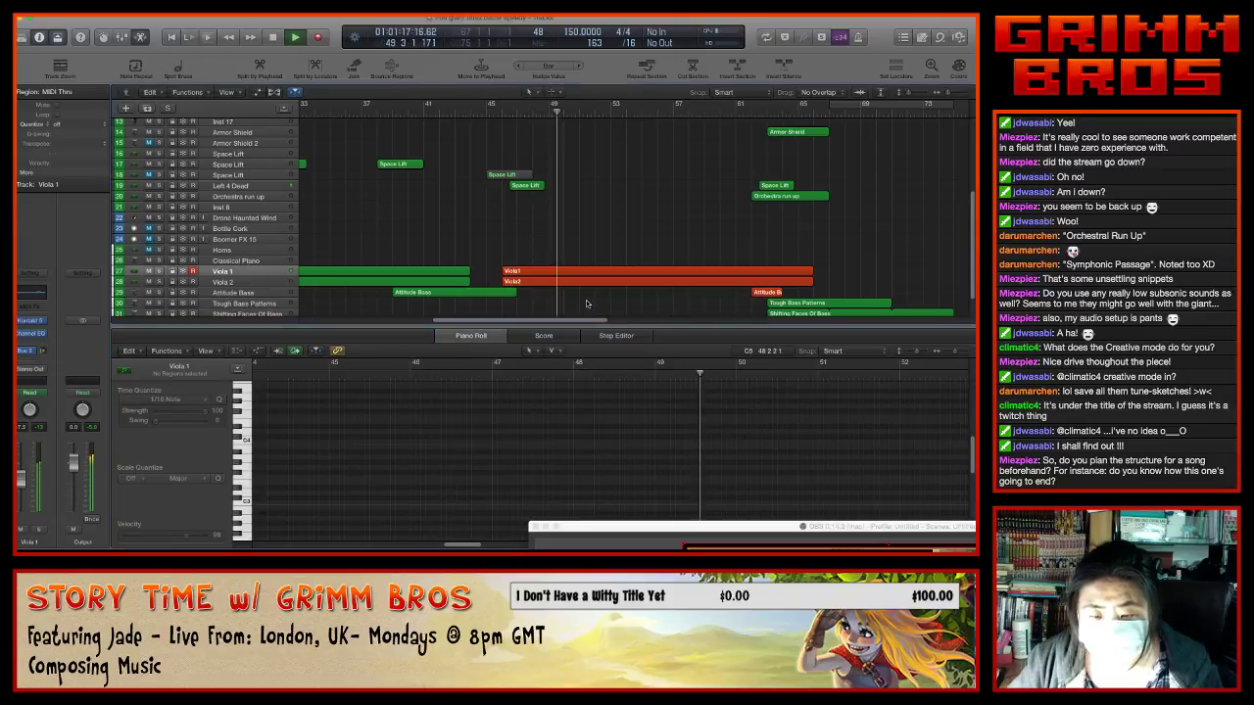
key("super+Down")
key("a")
key("super+Right")
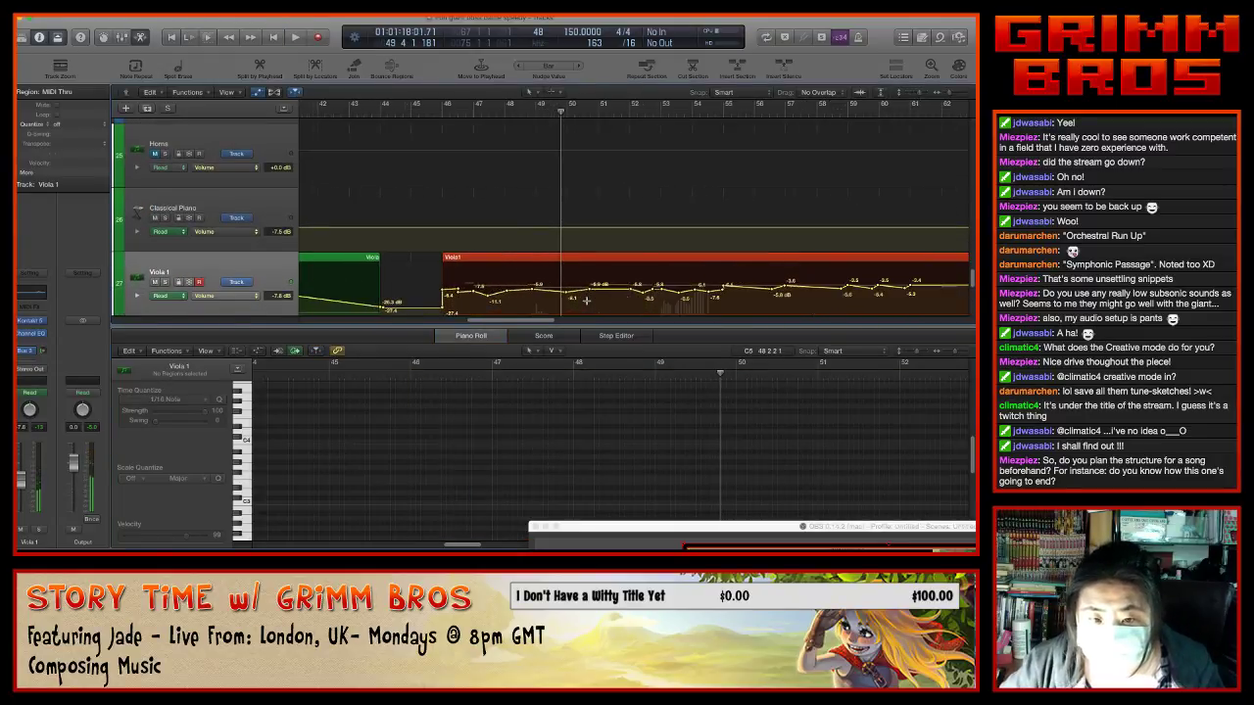
left_click_drag(468, 284, 449, 288)
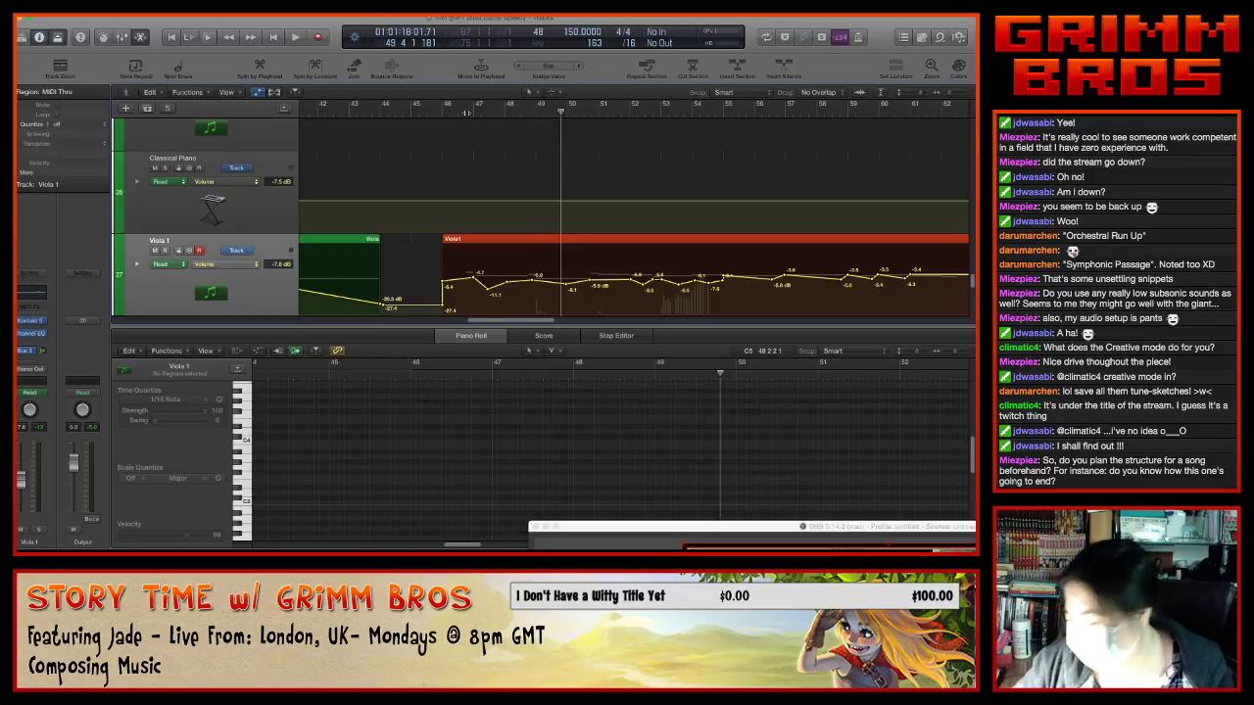
left_click_drag(466, 110, 376, 103)
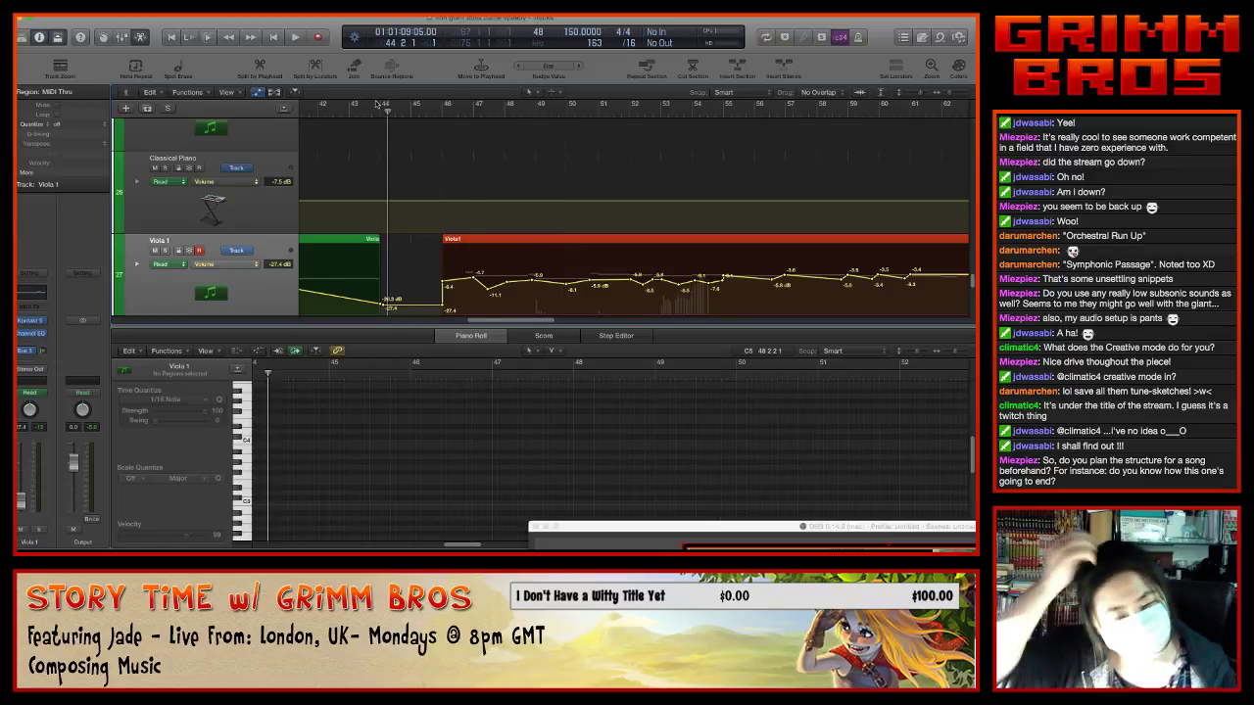
- Open the reference image DFSI_1.jpg, look over the whole artwork, and close it
mouse_move(17, 441)
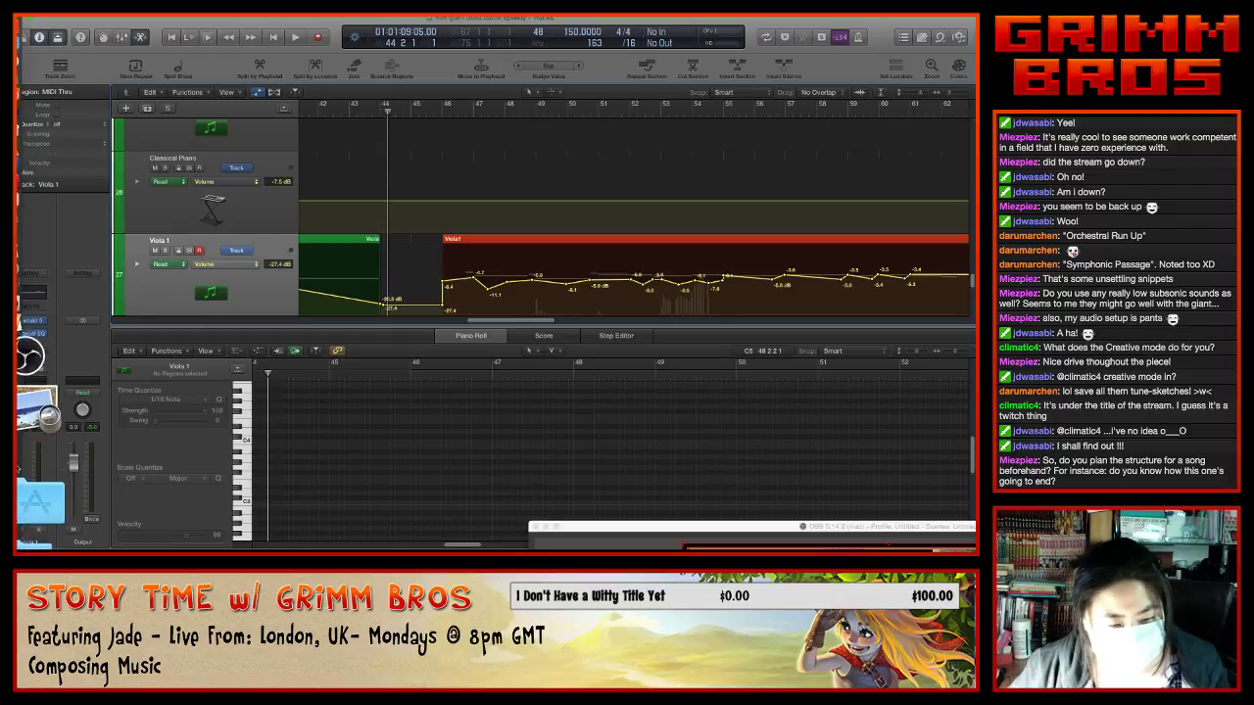
left_click(39, 412)
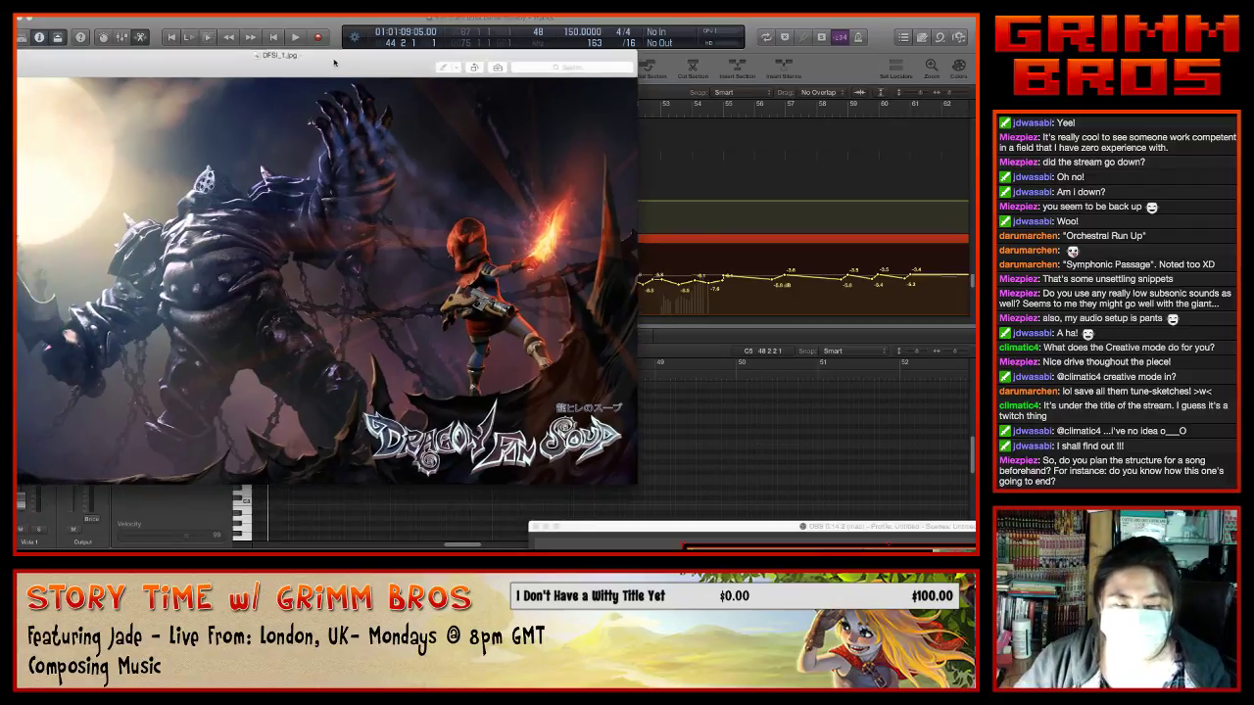
left_click_drag(333, 63, 374, 47)
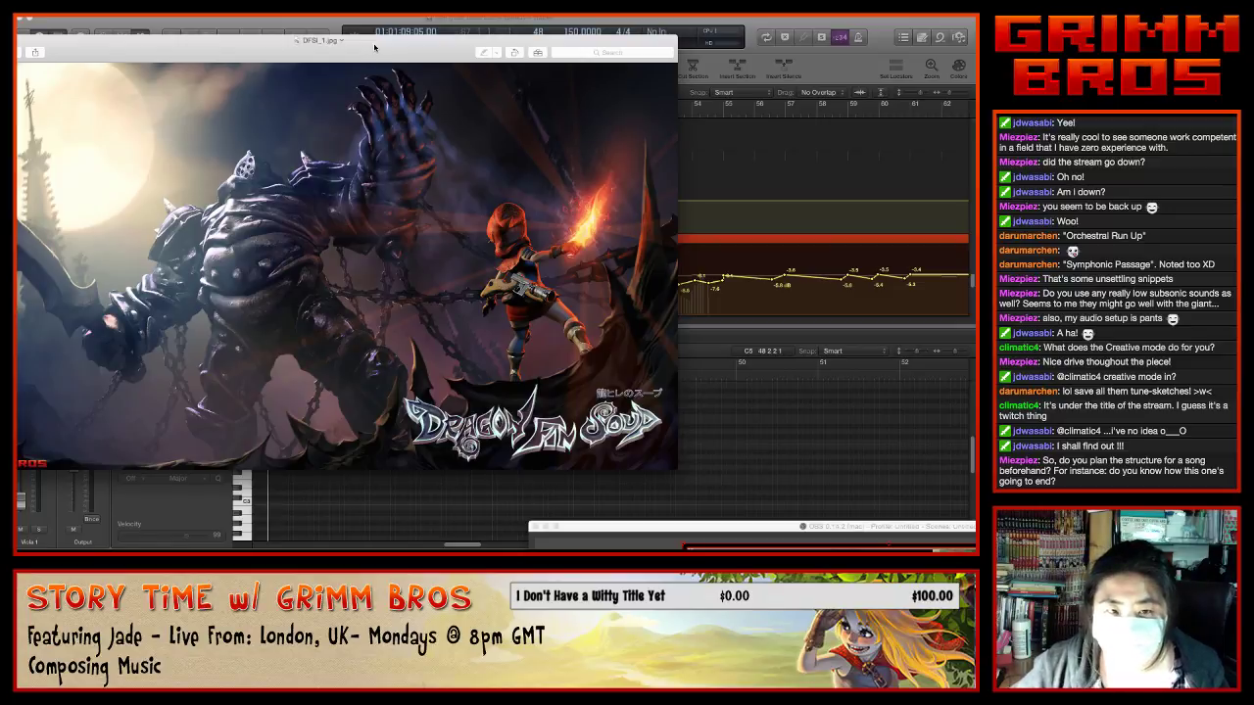
key("super+plus")
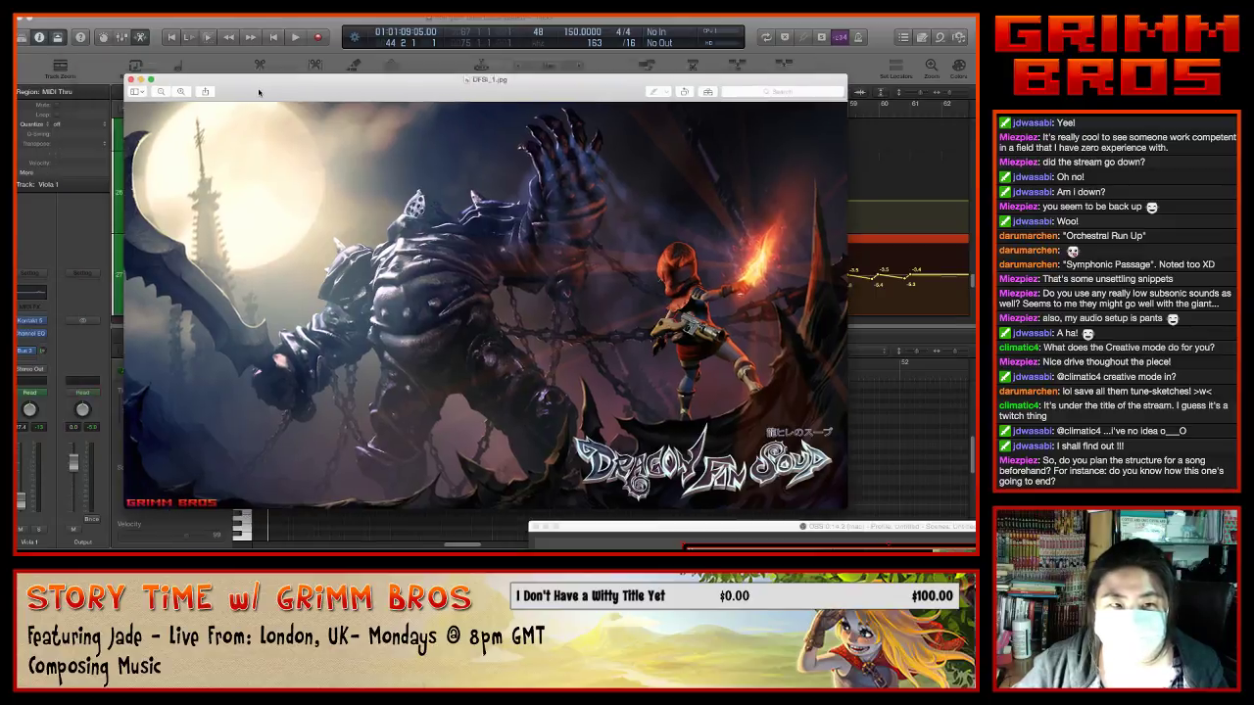
left_click_drag(200, 69, 252, 87)
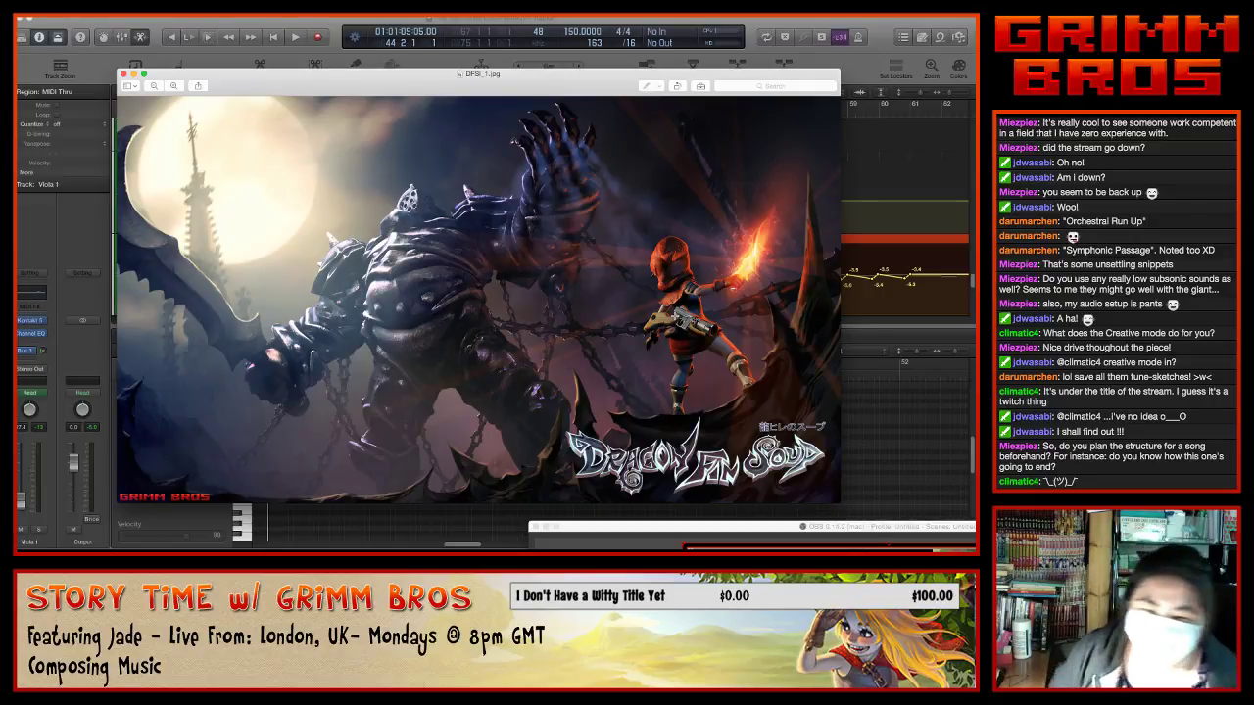
left_click_drag(382, 88, 325, 77)
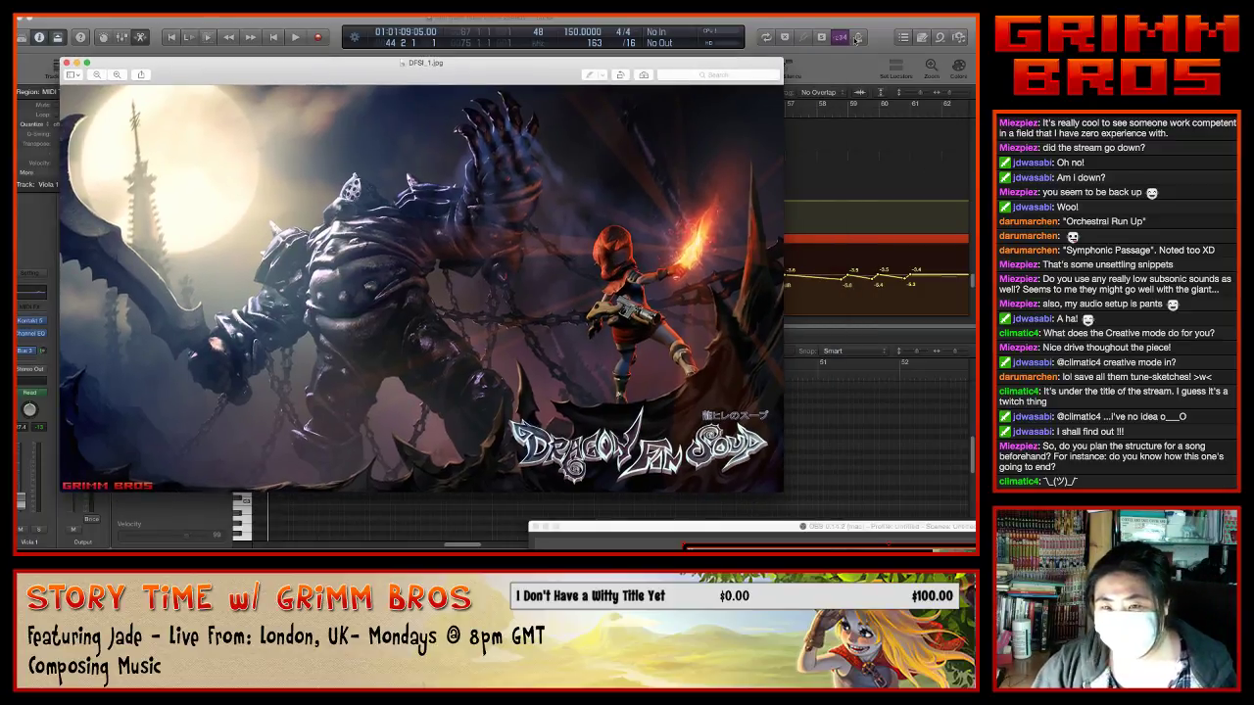
key("super+w")
- Hide the automation lanes and listen to the arrangement from bar 44
key("z")
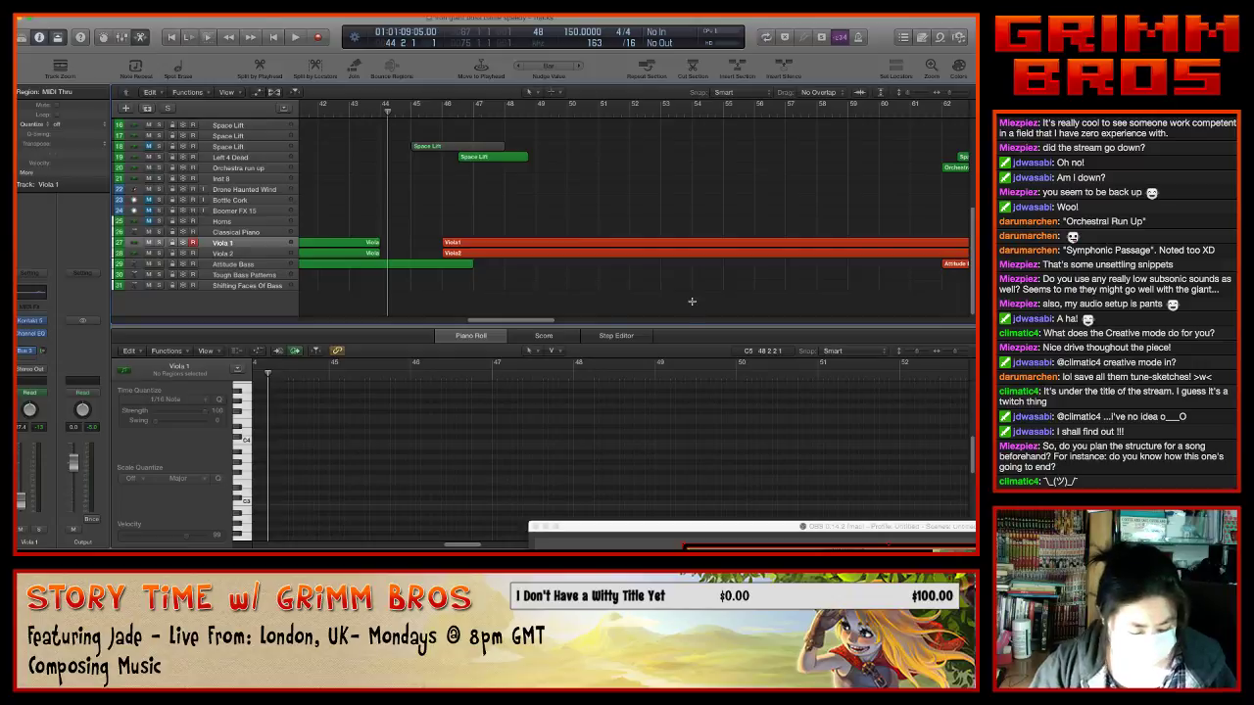
key("super+Left")
key("super+Left")
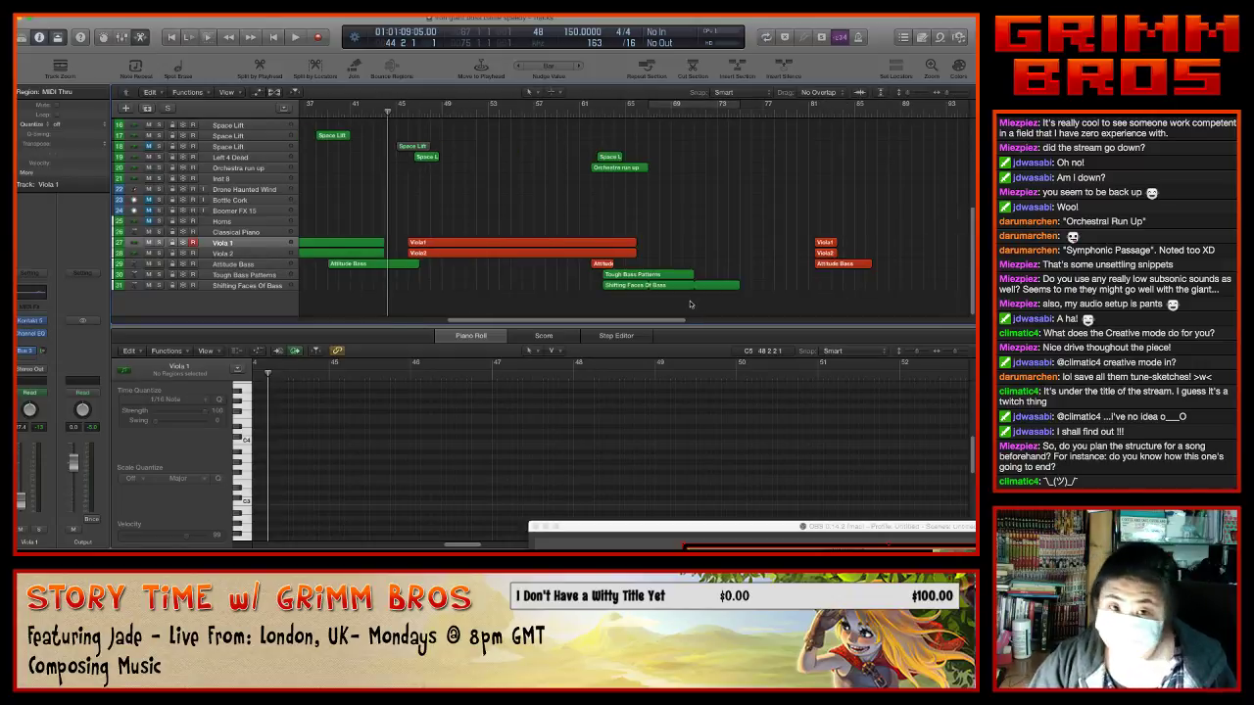
key("super+Left")
key("super+Left")
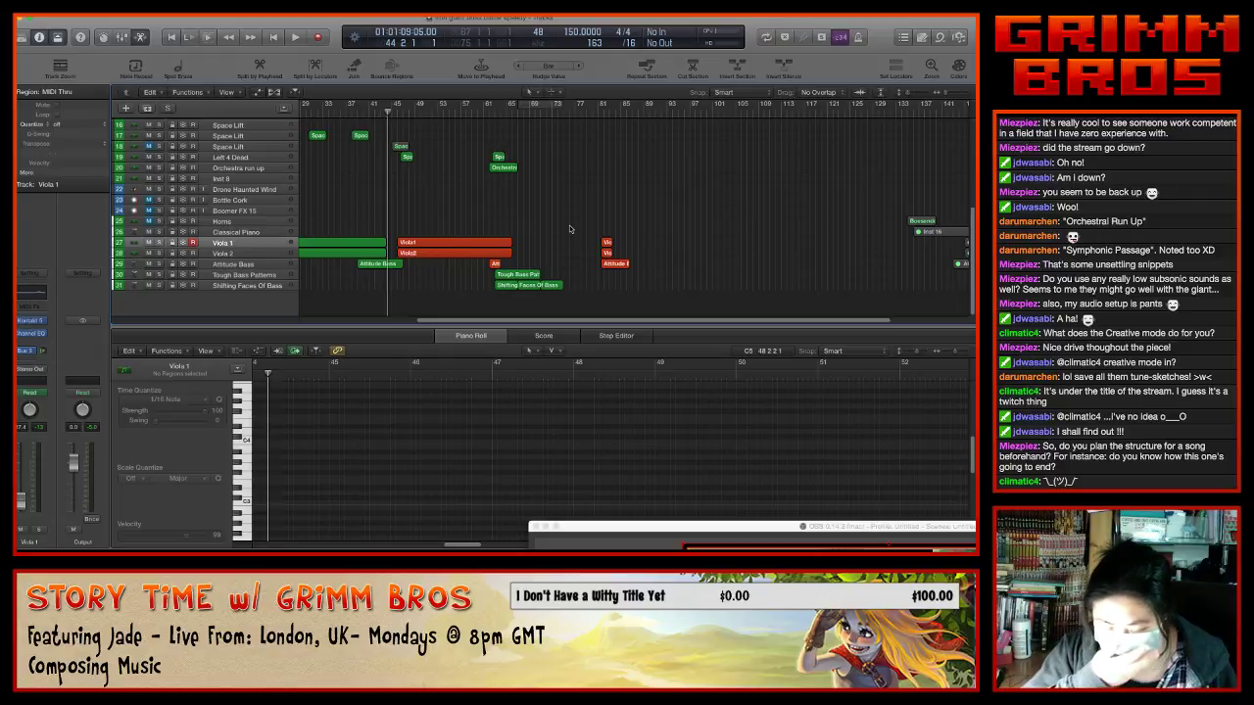
key("space")
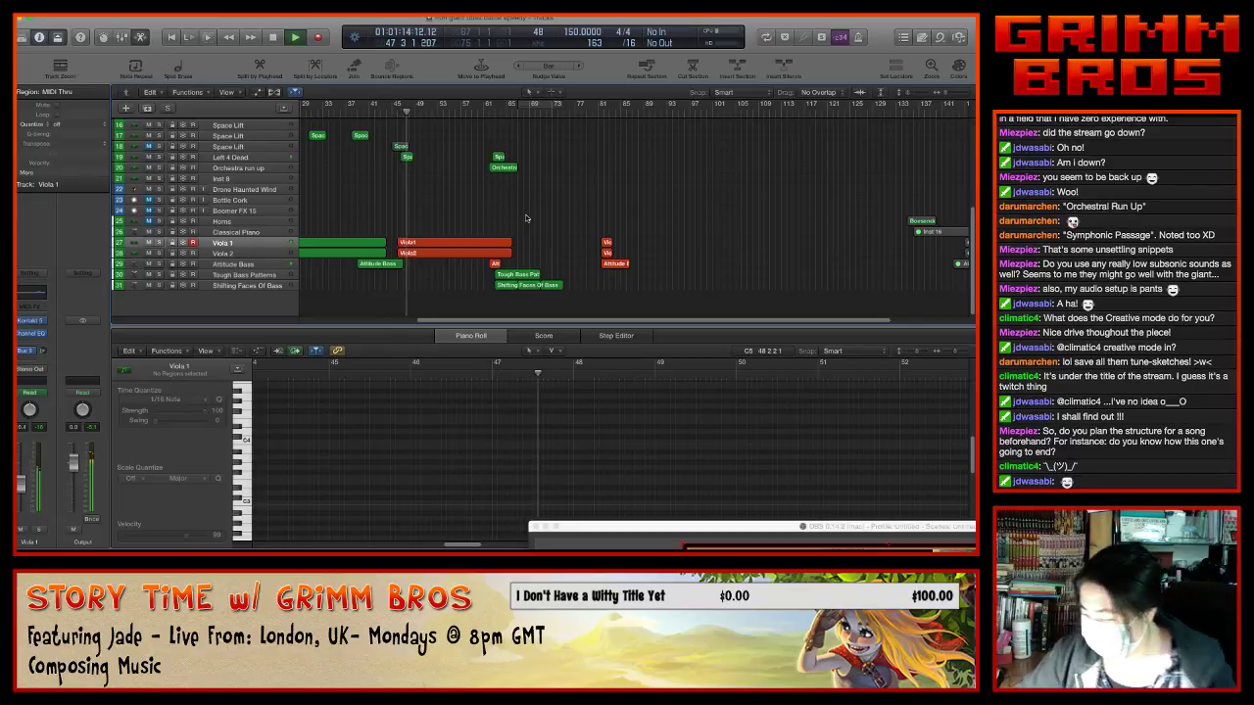
scroll(526, 215, "up", 3)
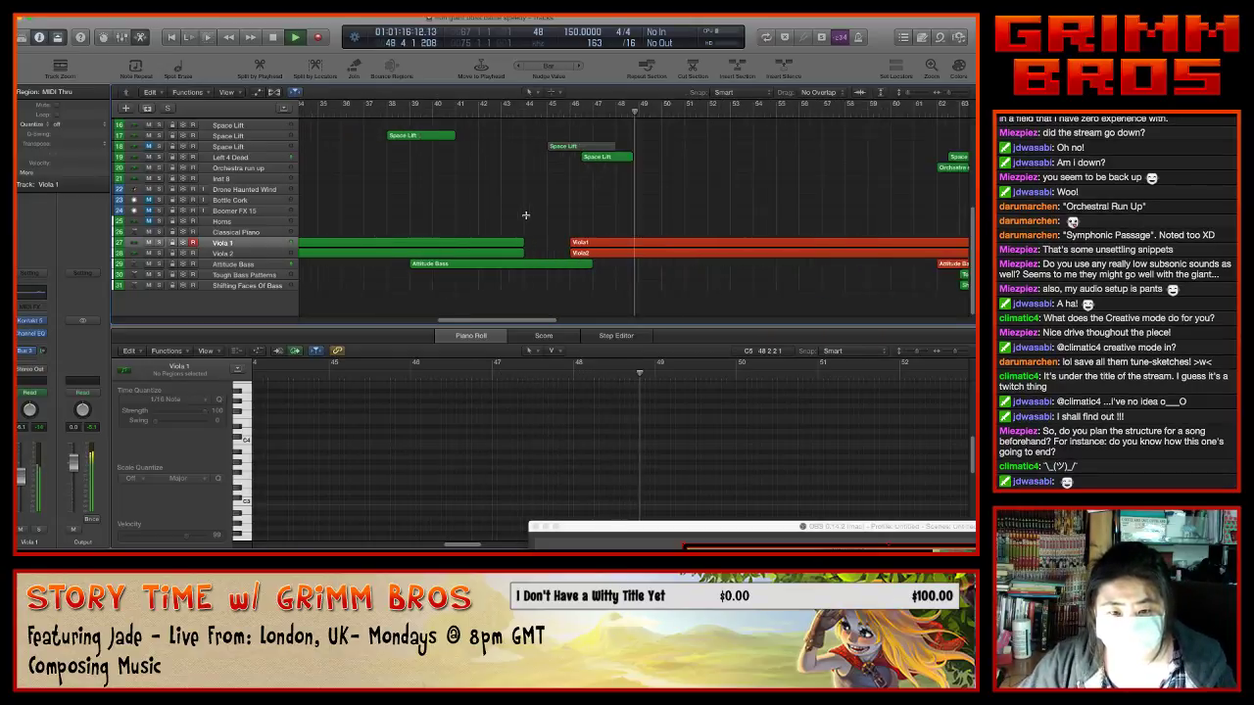
scroll(525, 215, "up", 3)
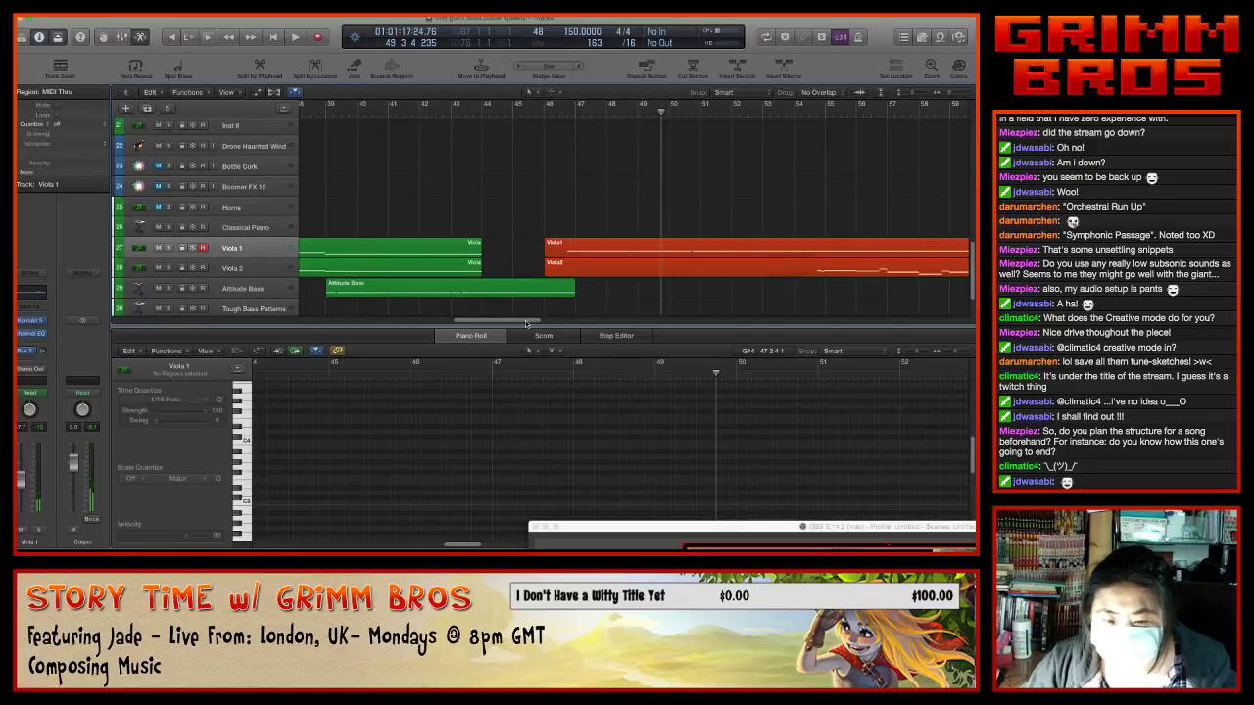
- Listen to the earlier Viola1 region from bar 22 and examine its notes for comparison
left_click_drag(531, 321, 445, 321)
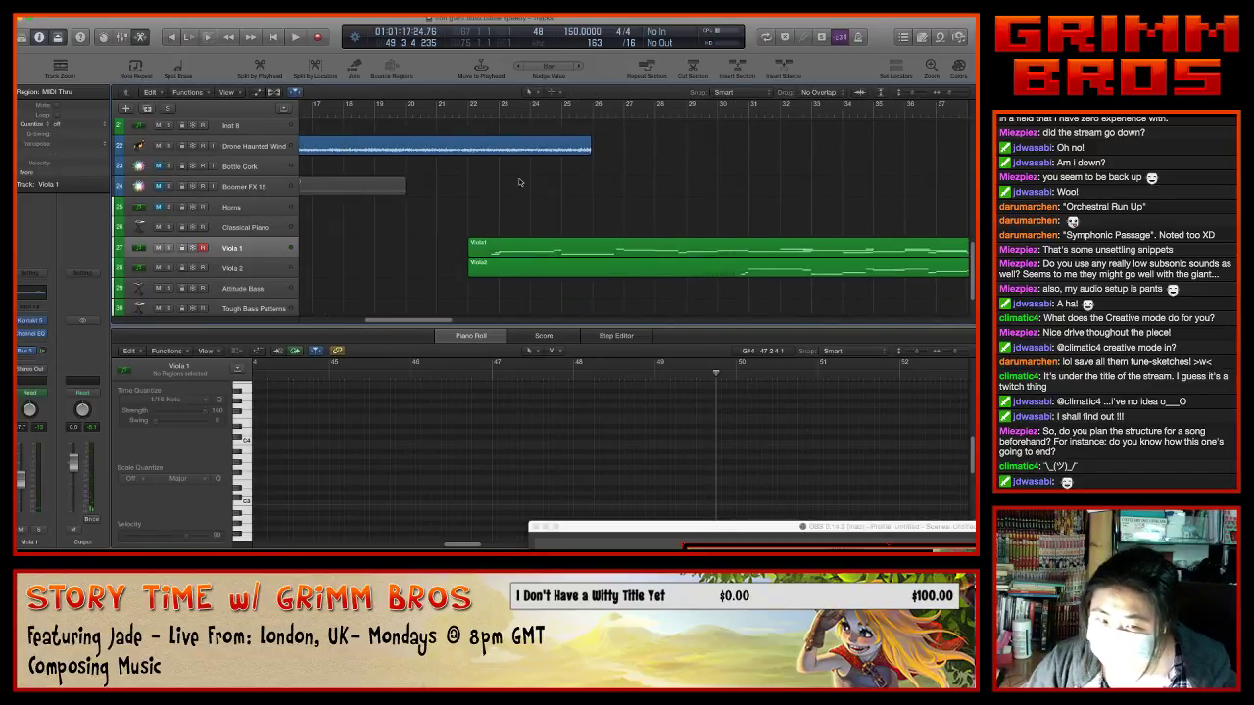
left_click(479, 116)
key("space")
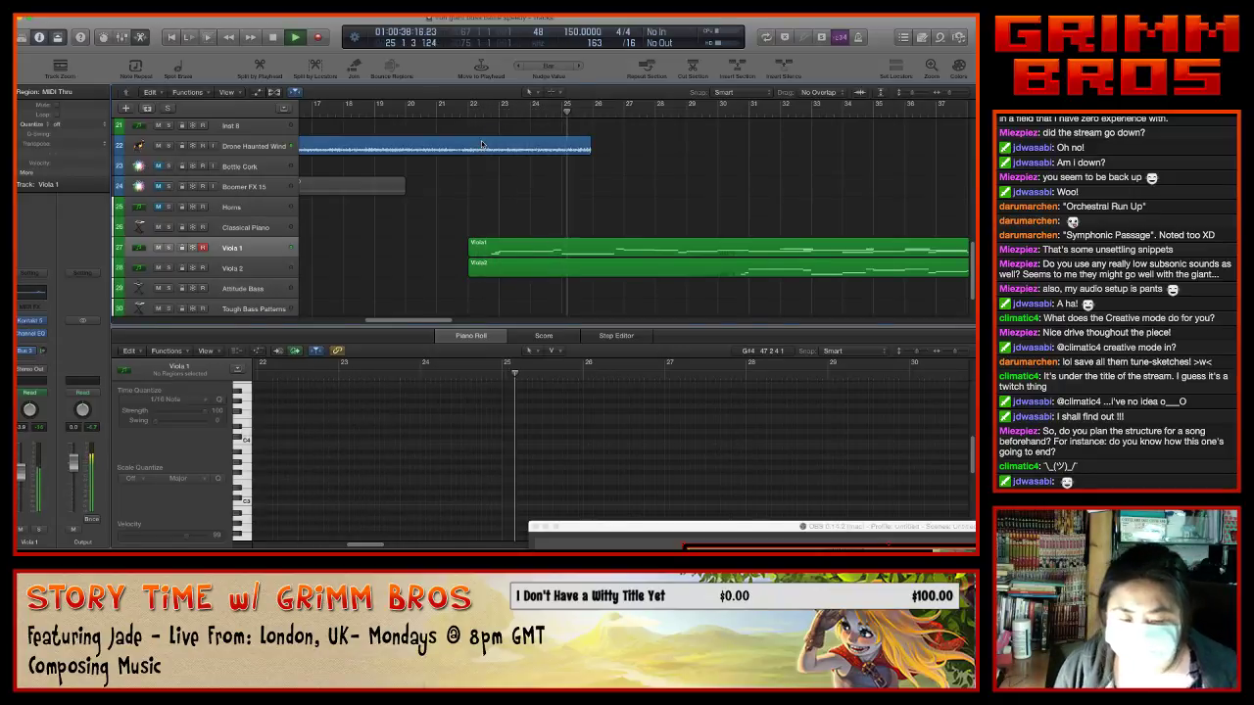
key("space")
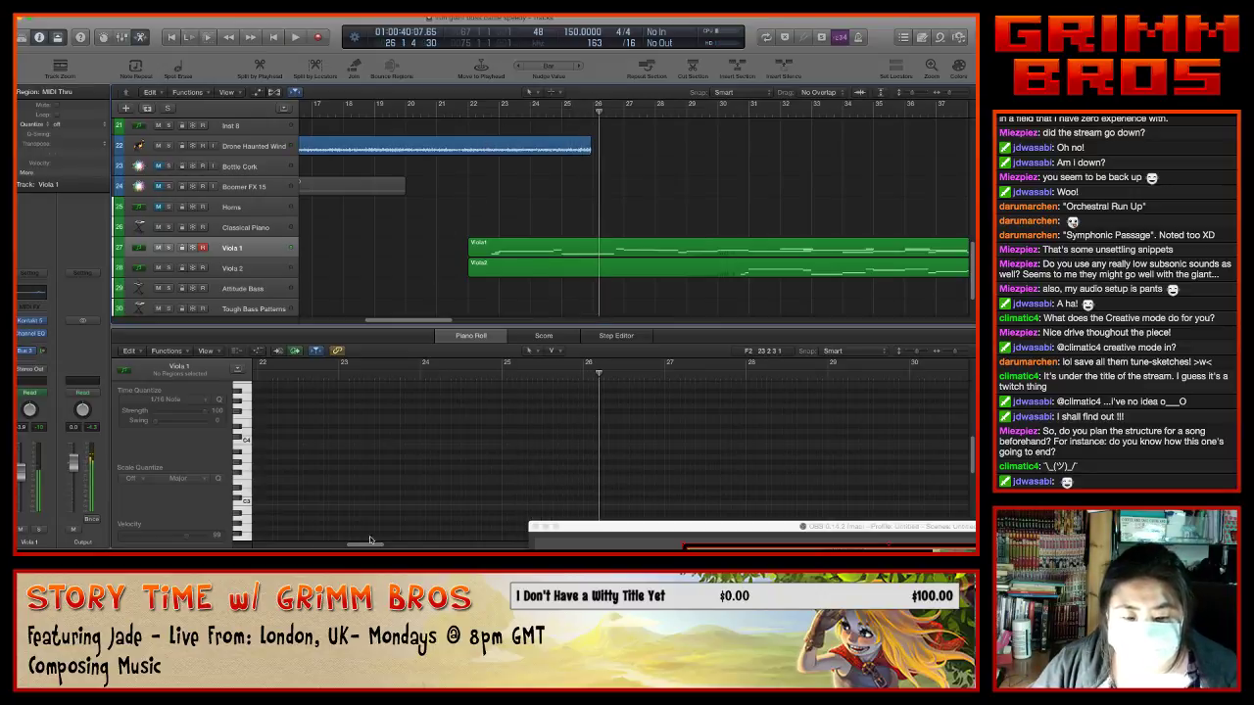
scroll(364, 546, "left", 2)
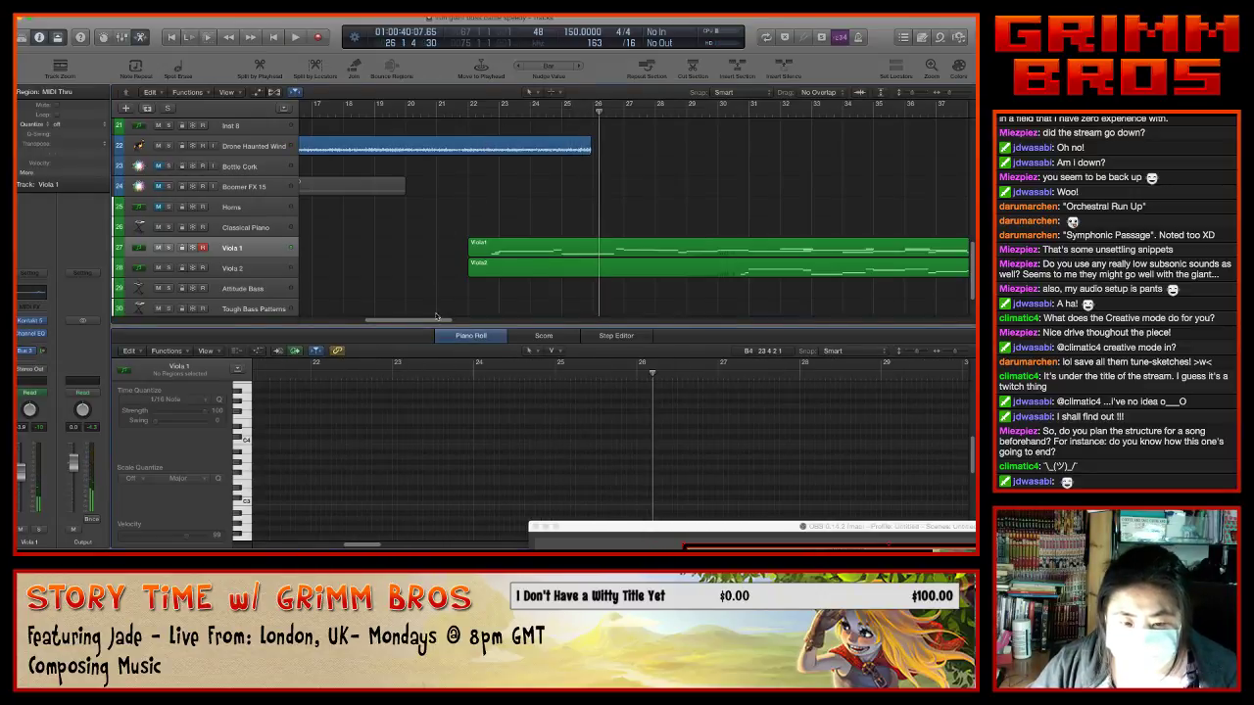
left_click(511, 253)
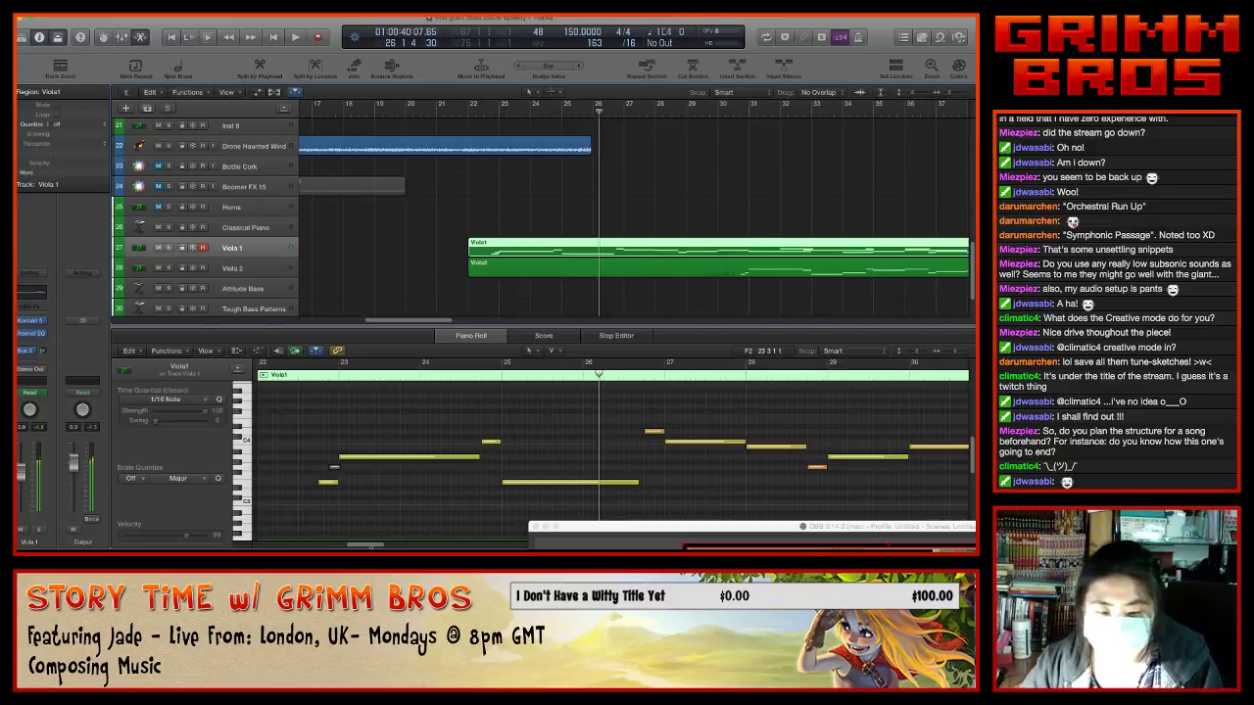
left_click_drag(363, 547, 407, 546)
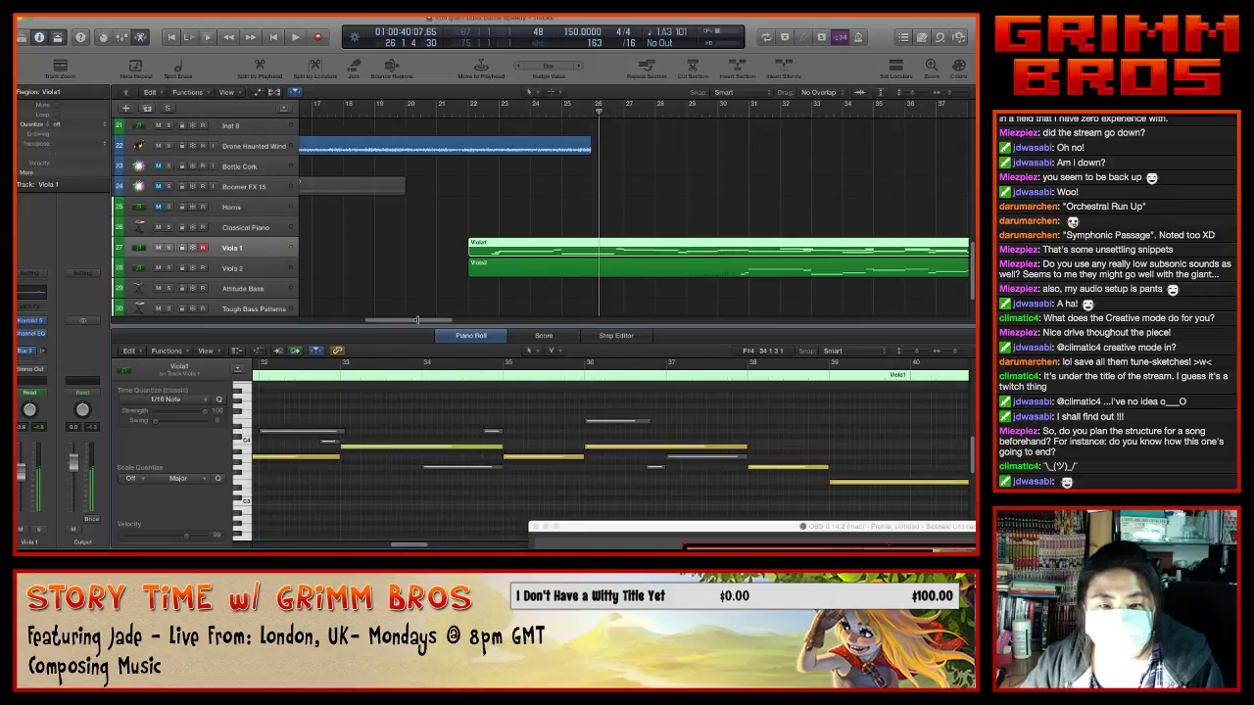
- In the Viola1 region starting at bar 46, raise the long note at bar 49 by an octave to E4 and play the phrase
left_click_drag(417, 321, 530, 324)
left_click(396, 251)
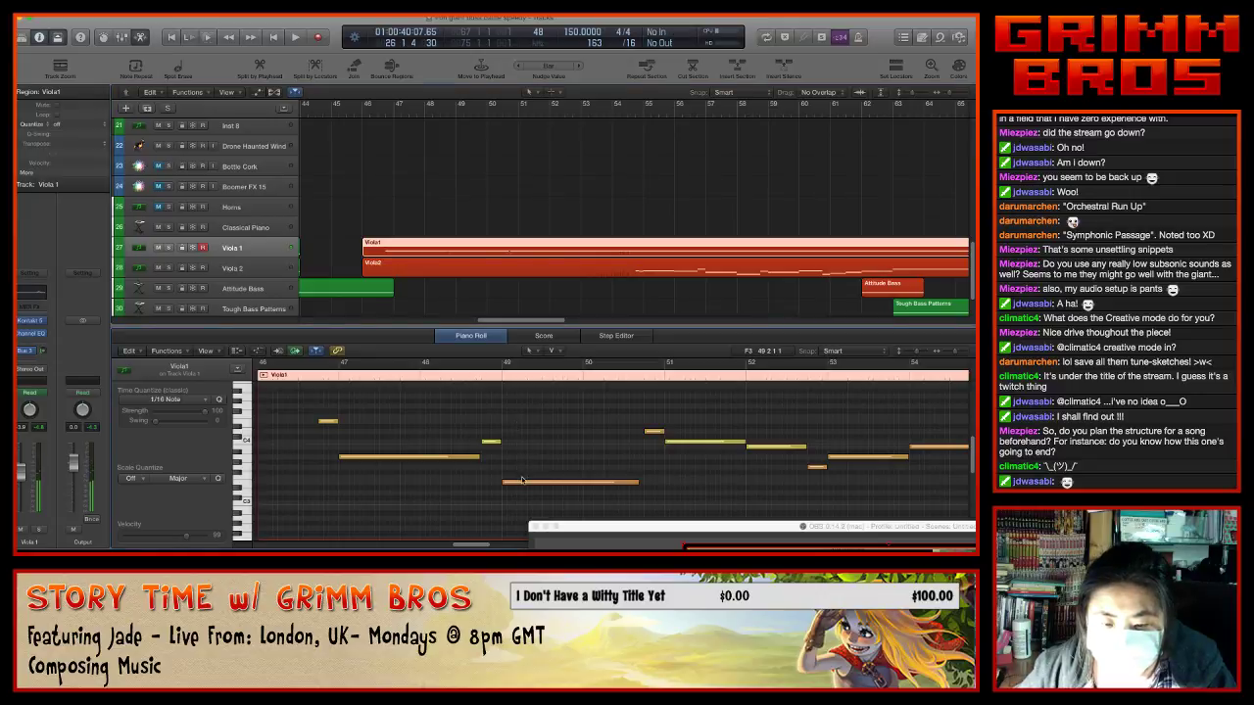
left_click_drag(522, 483, 523, 427)
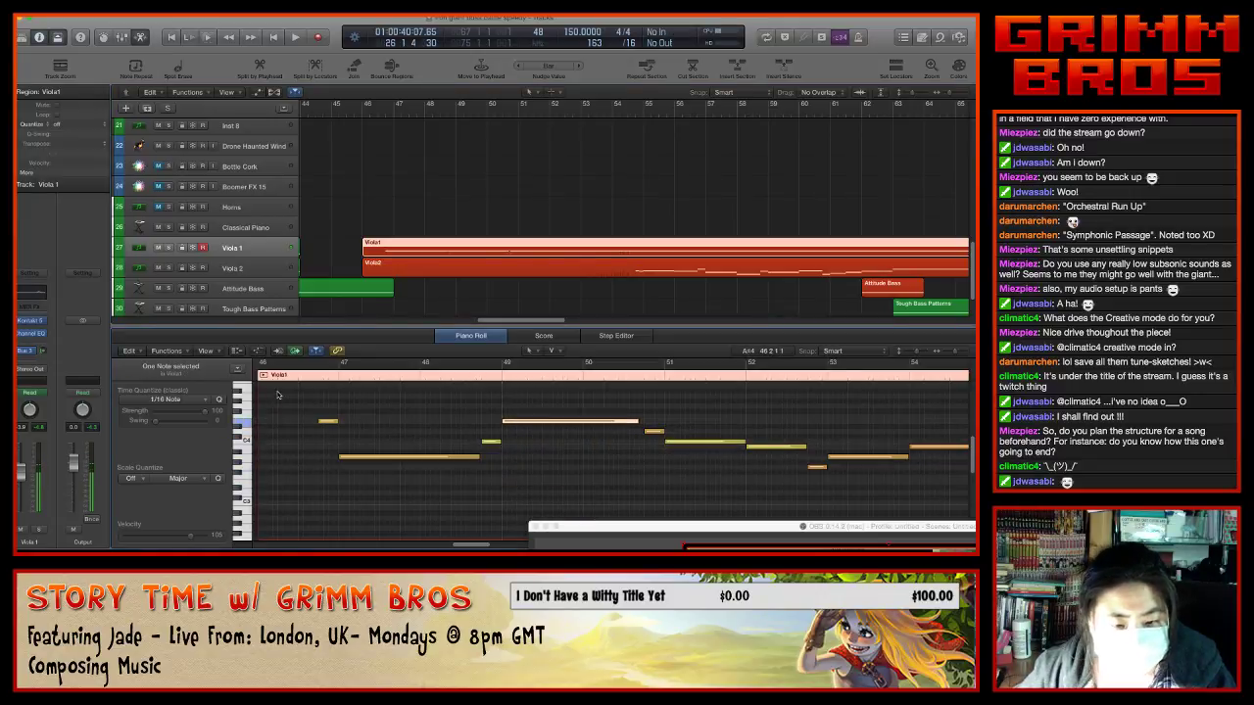
left_click(305, 375)
key("space")
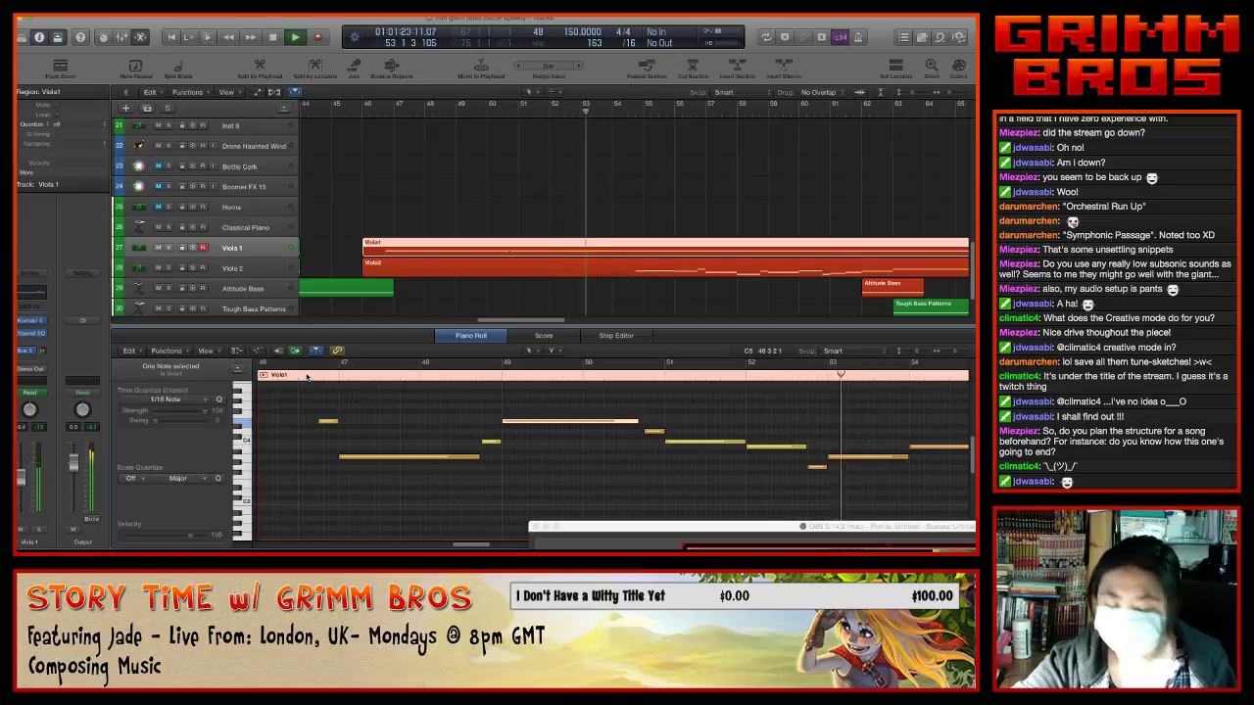
key("XF86AudioRaiseVolume")
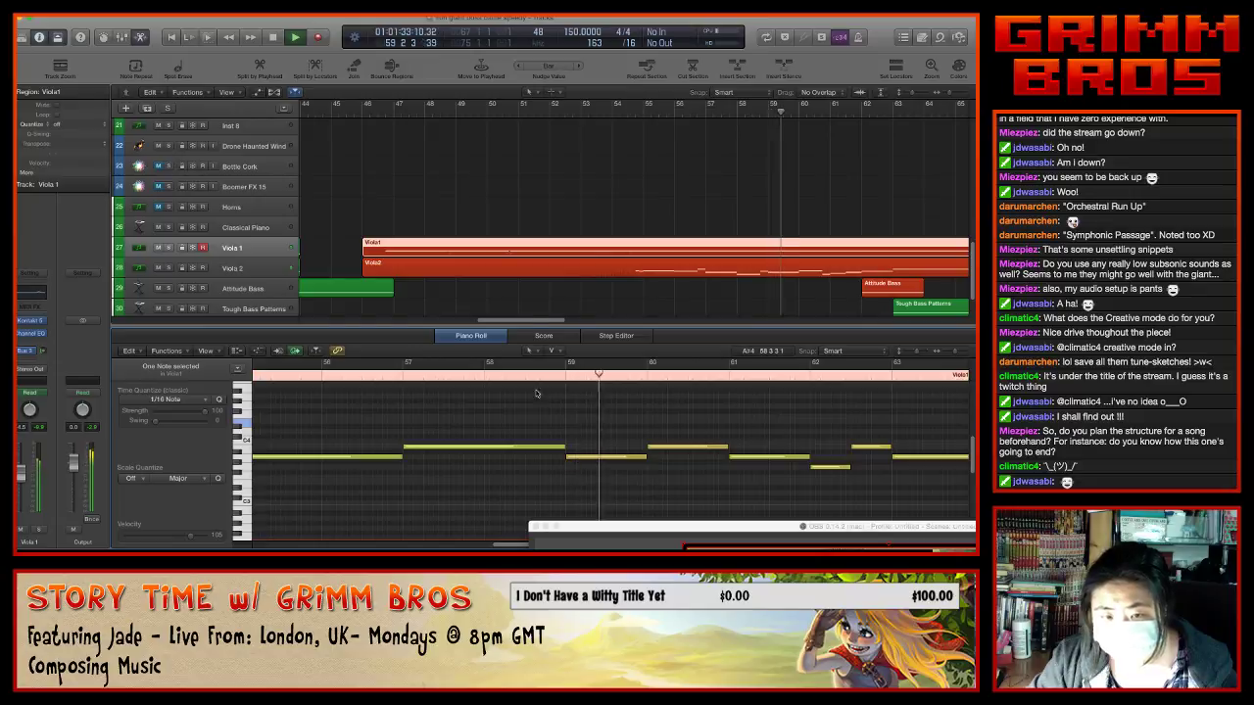
- Listen to the arrangement after the repeated viola melody and examine which tracks play from about bar 62 to bar 75
left_click(519, 318)
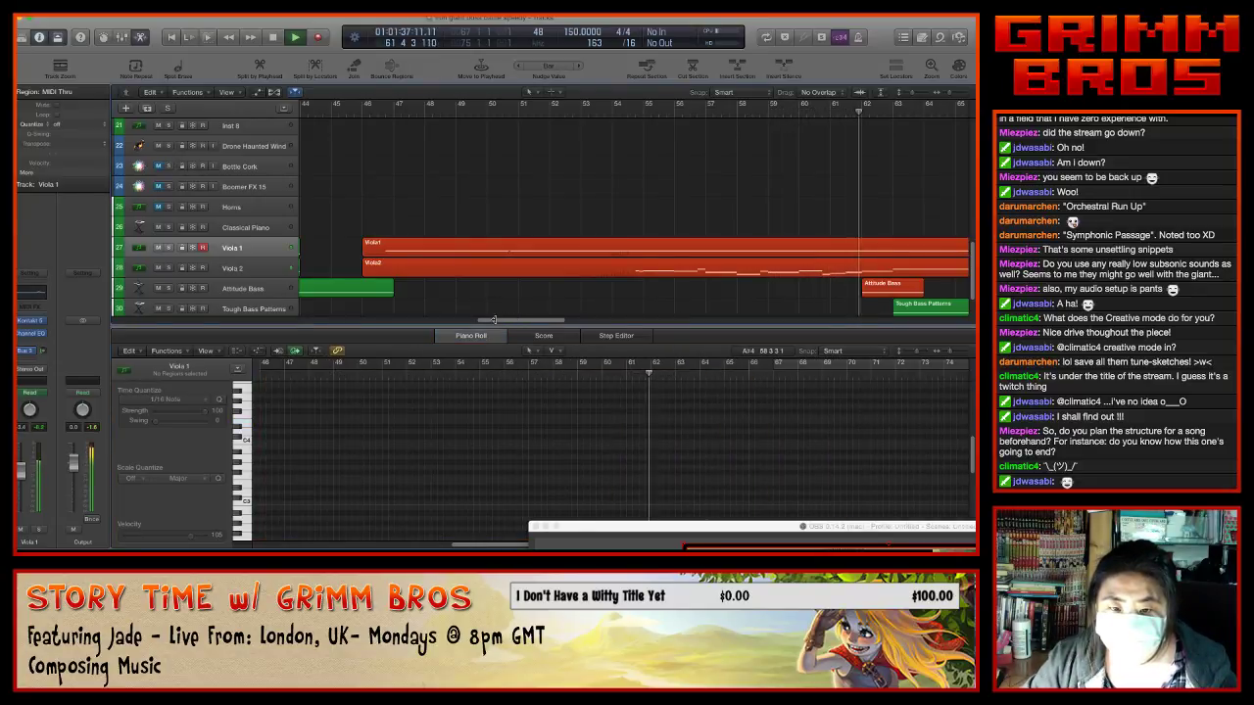
left_click_drag(512, 318, 537, 322)
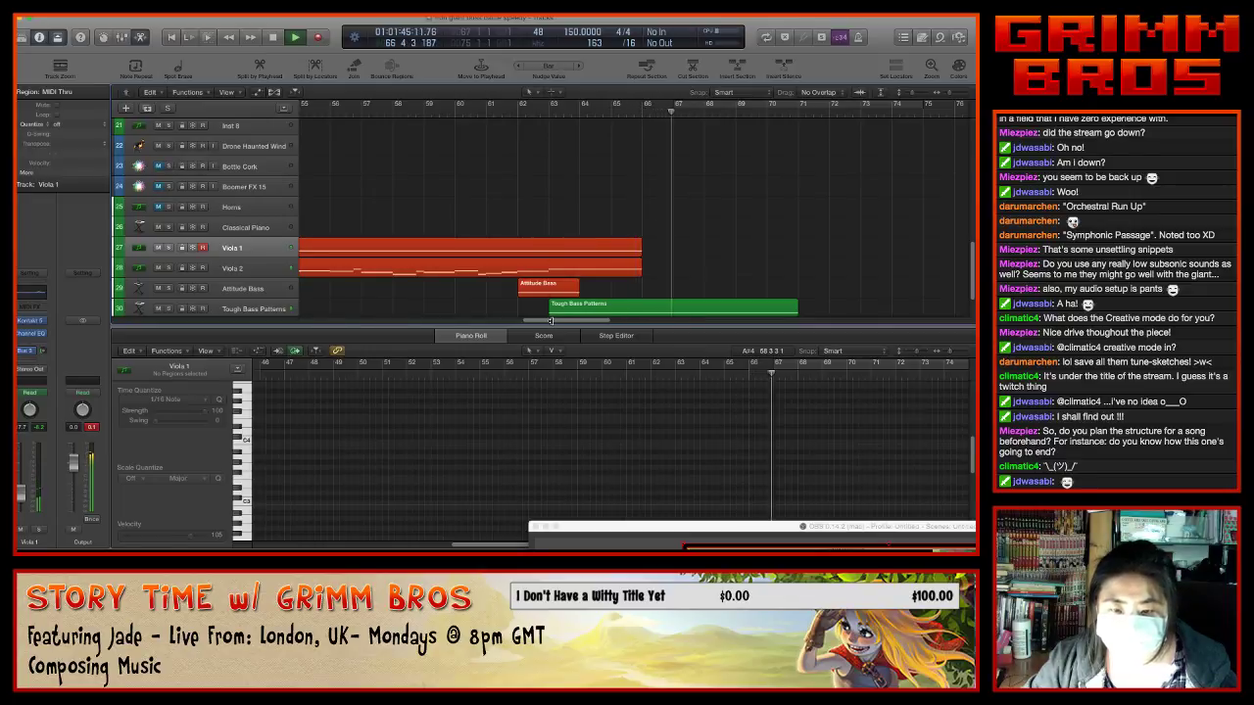
scroll(588, 245, "up", 10)
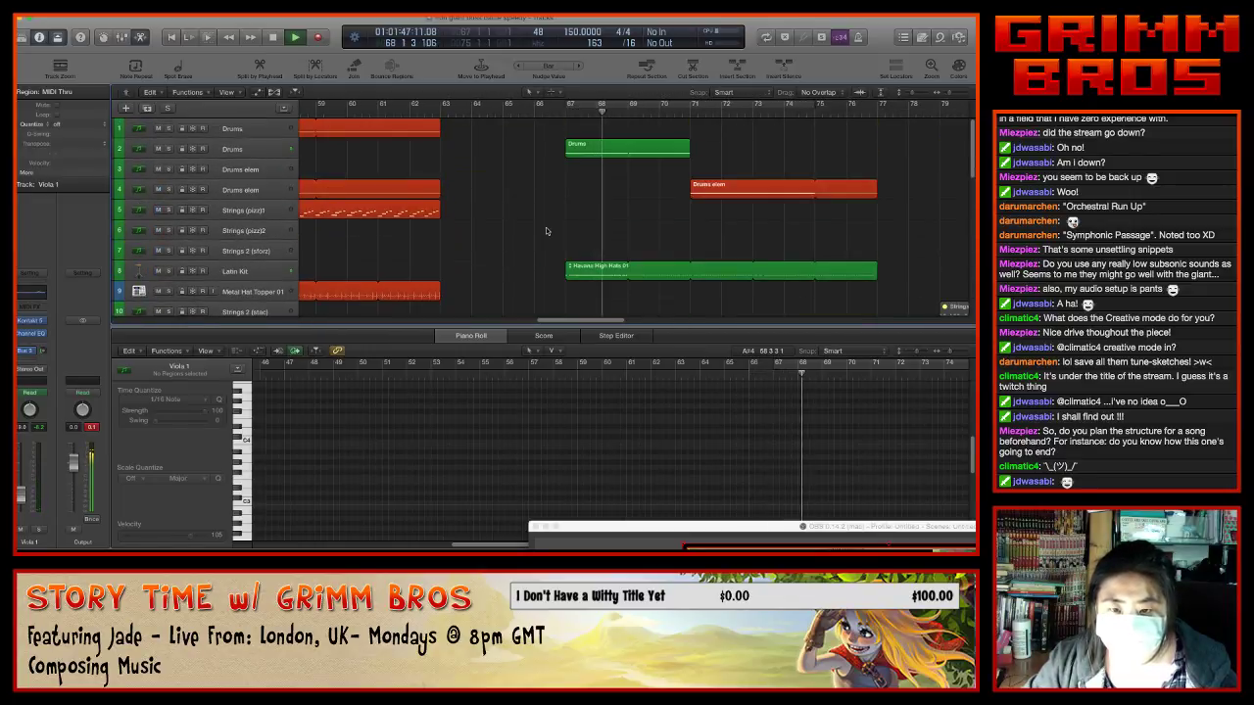
scroll(593, 226, "down", 3)
scroll(598, 217, "up", 1)
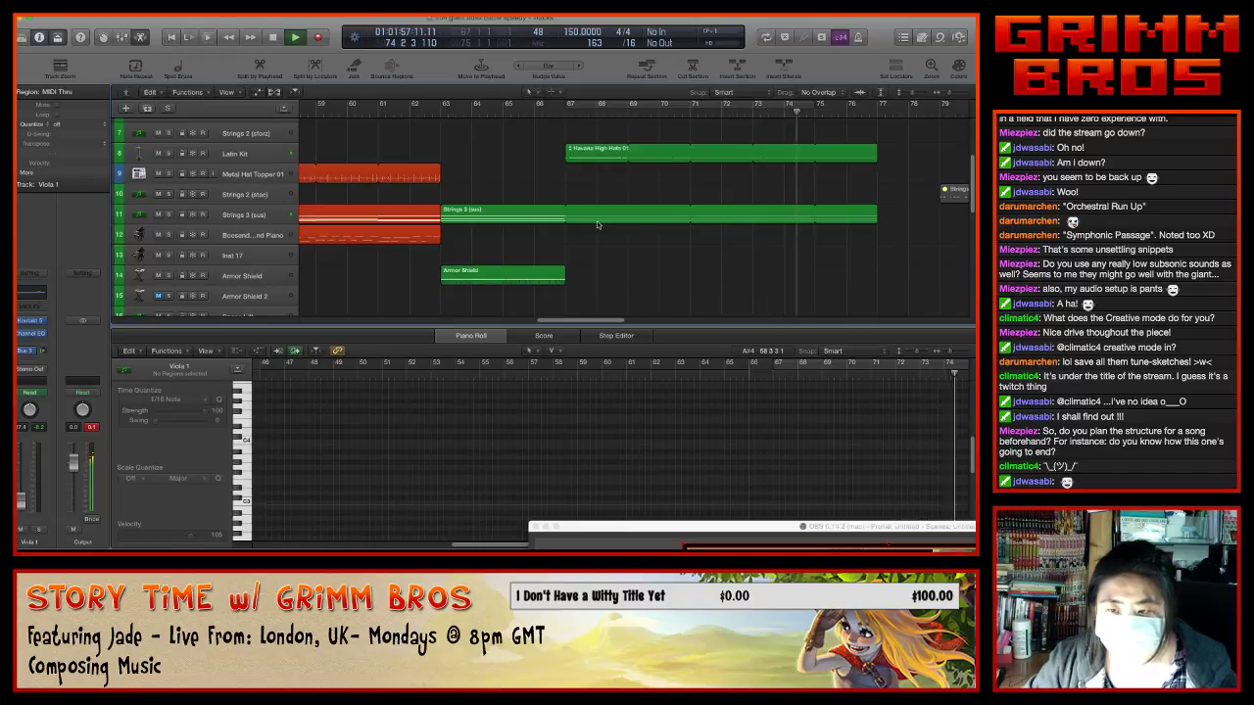
key("z")
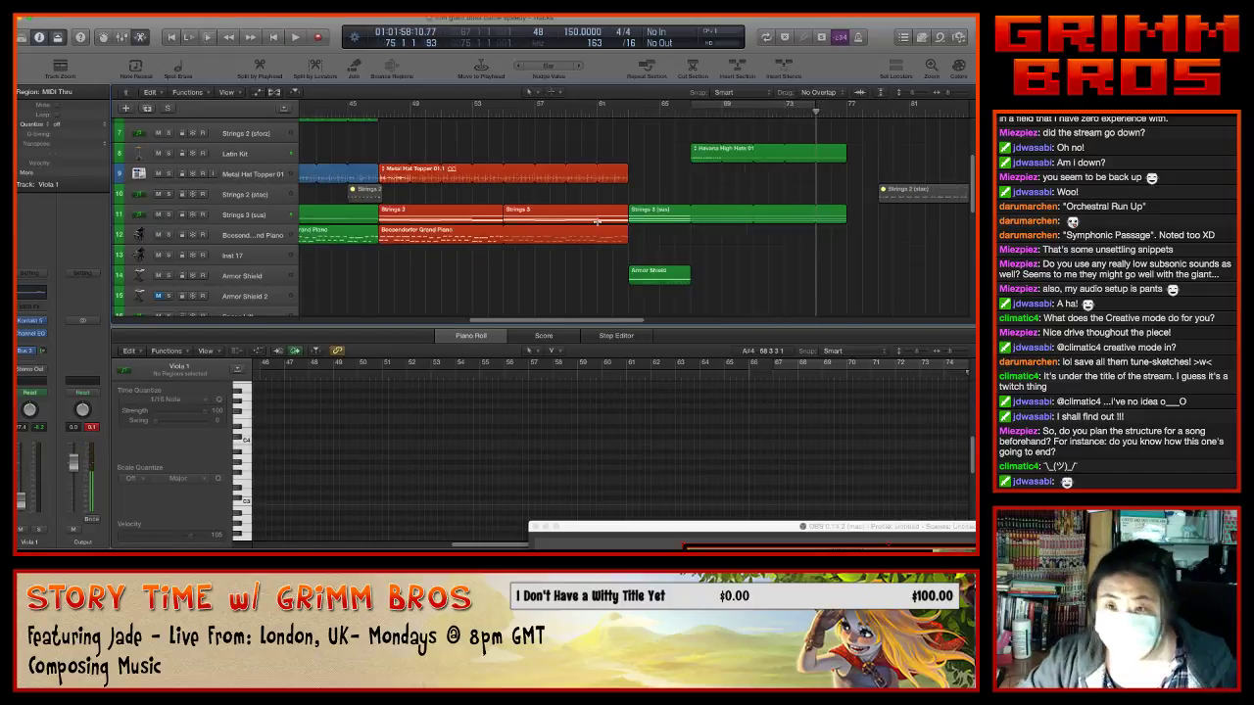
scroll(751, 170, "up", 3)
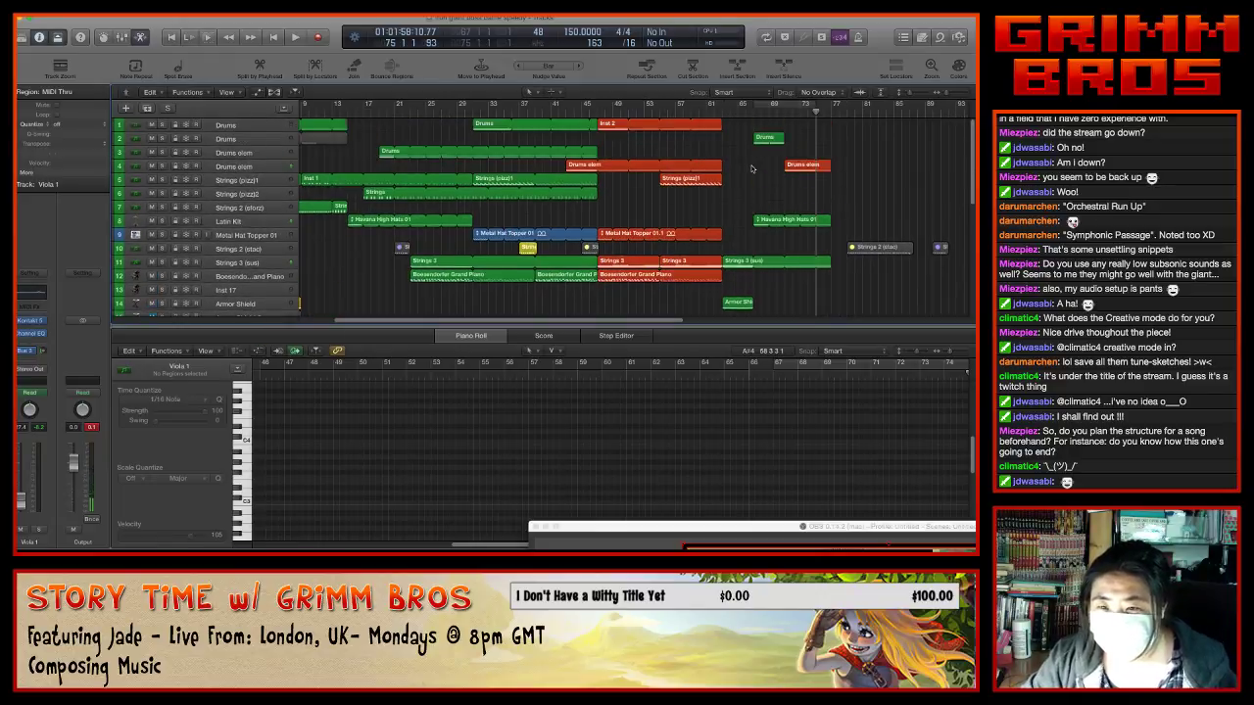
- Trim the late Drums elem region to end at bar 75 and copy the opening Inst 2 drum region to bar 75
left_click_drag(830, 164, 815, 164)
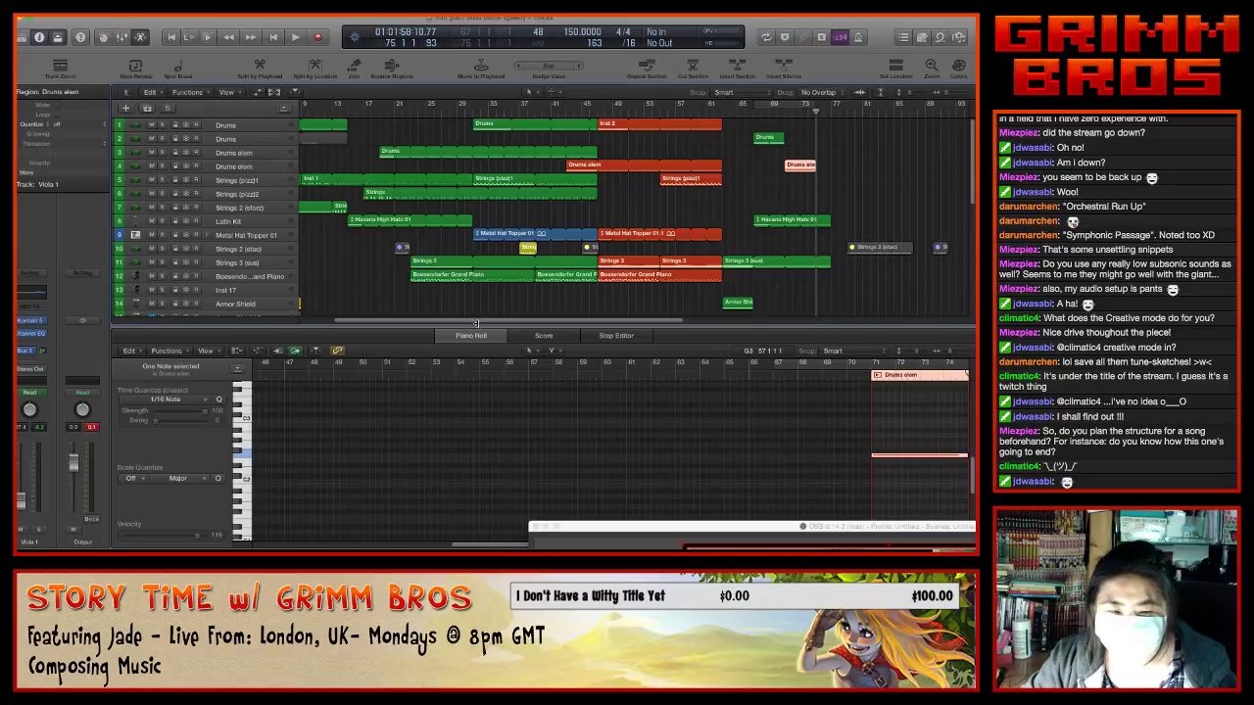
key("super+Left")
key("super+Left")
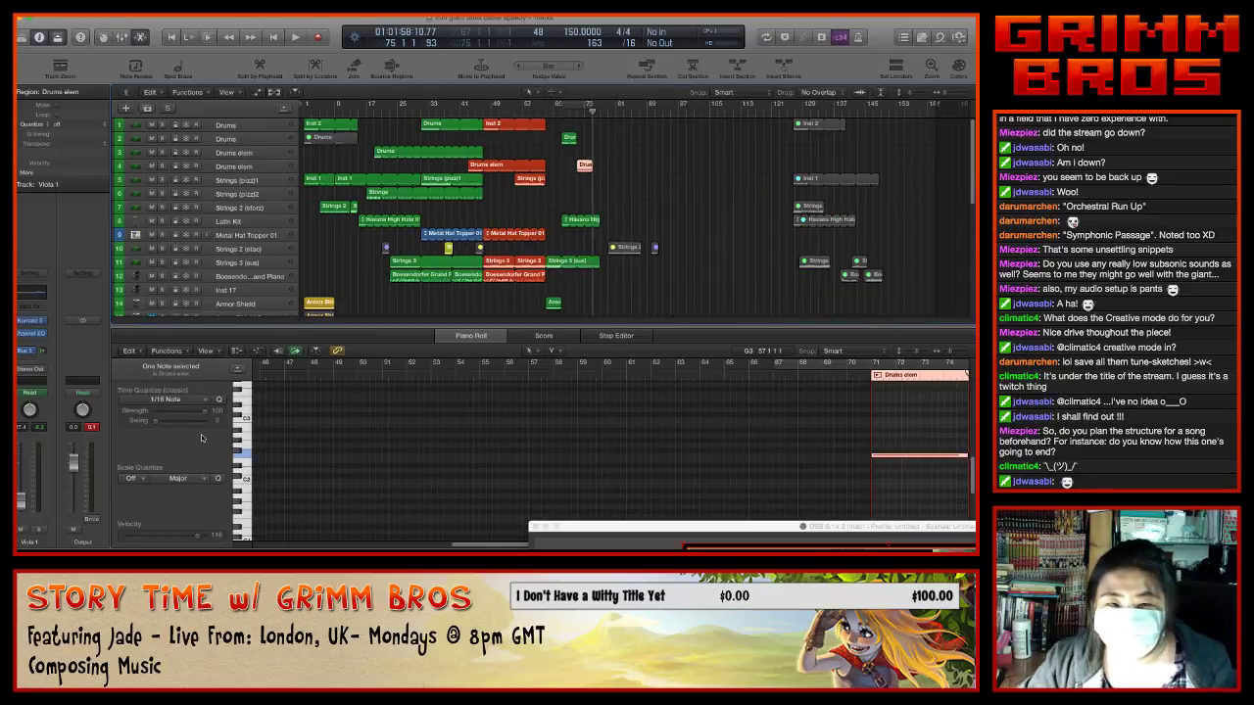
left_click(309, 124)
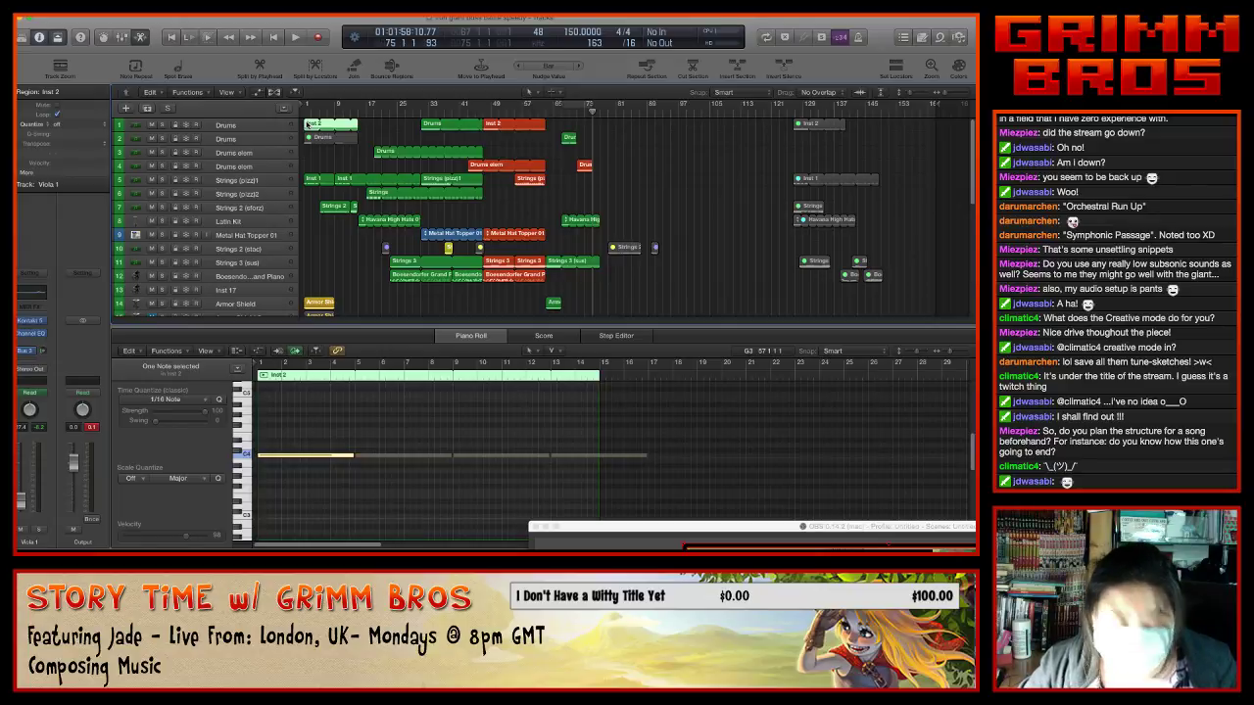
left_click_drag(309, 124, 601, 133)
- Play the transition and copy the opening Armor Shield region to about bar 77 on its track
left_click(537, 110)
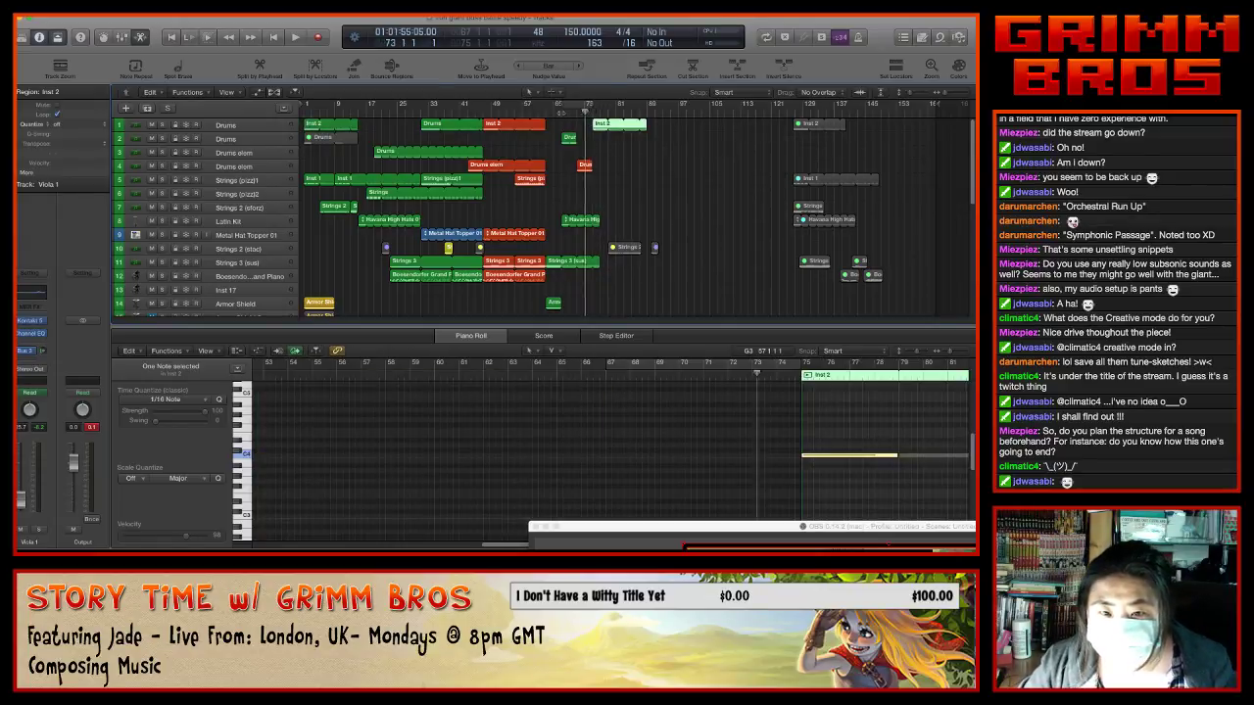
key("space")
left_click(626, 290)
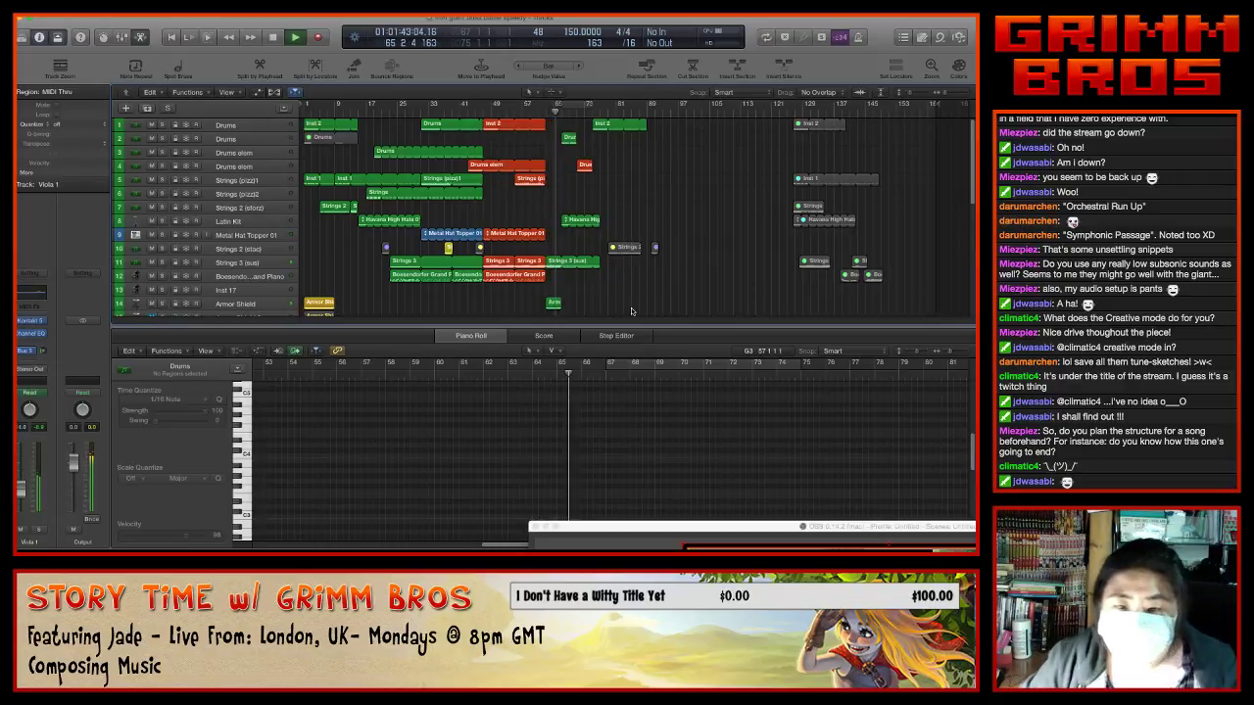
scroll(323, 283, "down", 1)
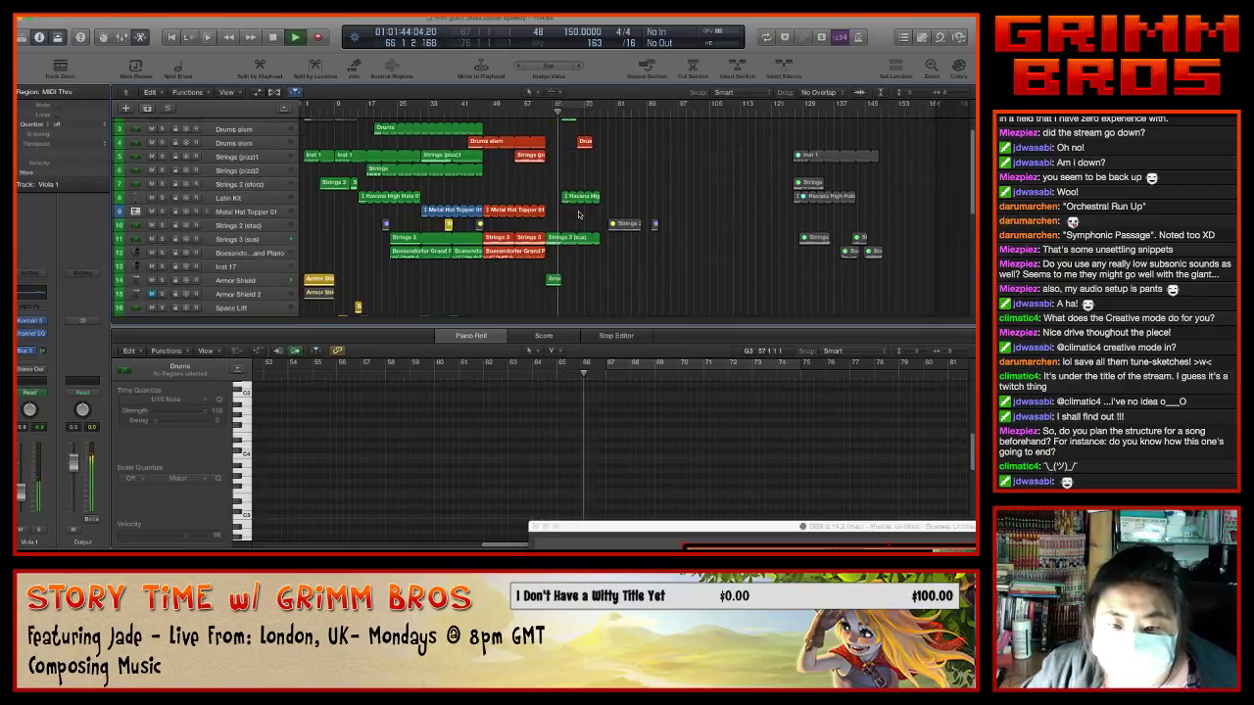
left_click(312, 283)
left_click_drag(346, 290, 638, 286)
scroll(641, 283, "down", 4)
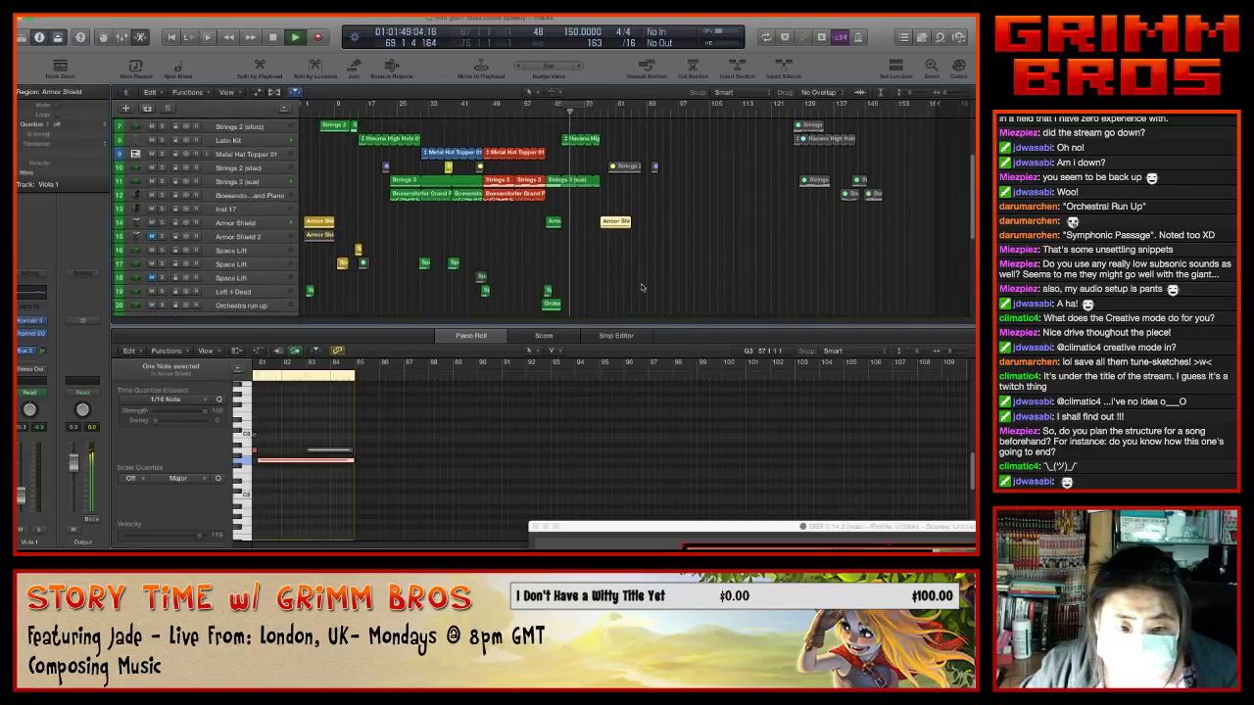
left_click(311, 247)
scroll(382, 265, "up", 5)
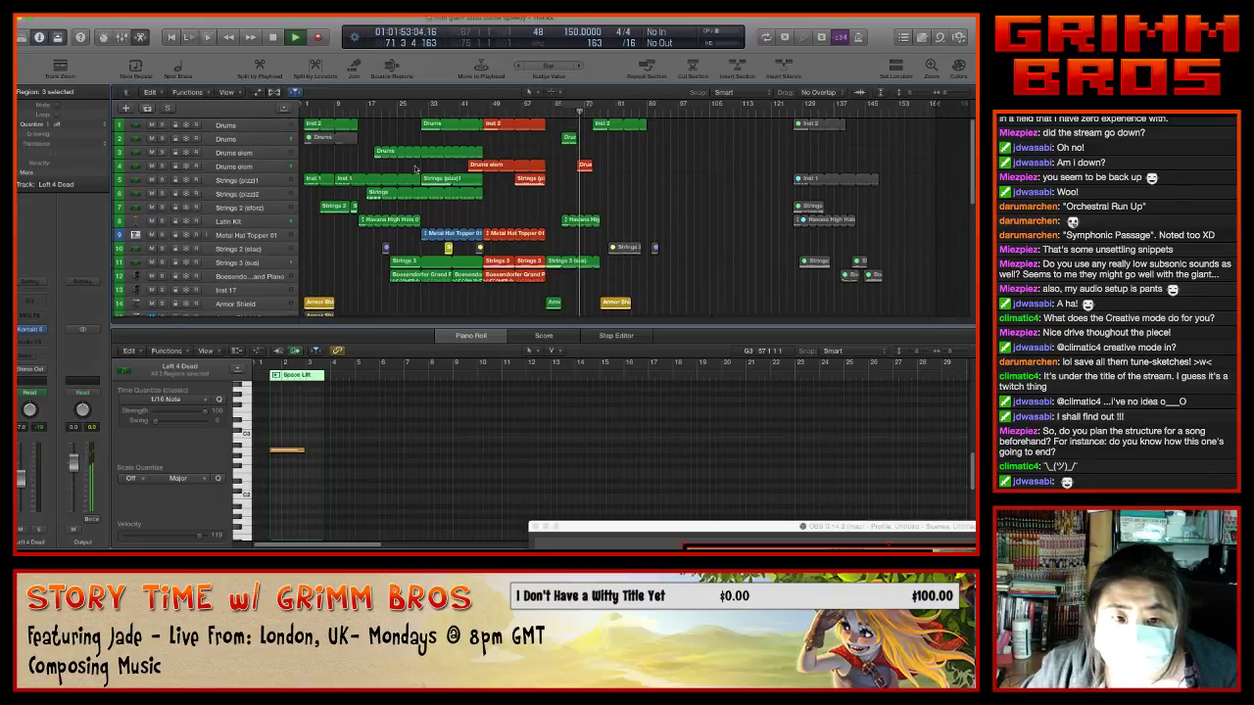
- Copy the opening Inst 1 region on the Strings (pizz)1 track to bar 75 and play the transition
left_click(312, 180)
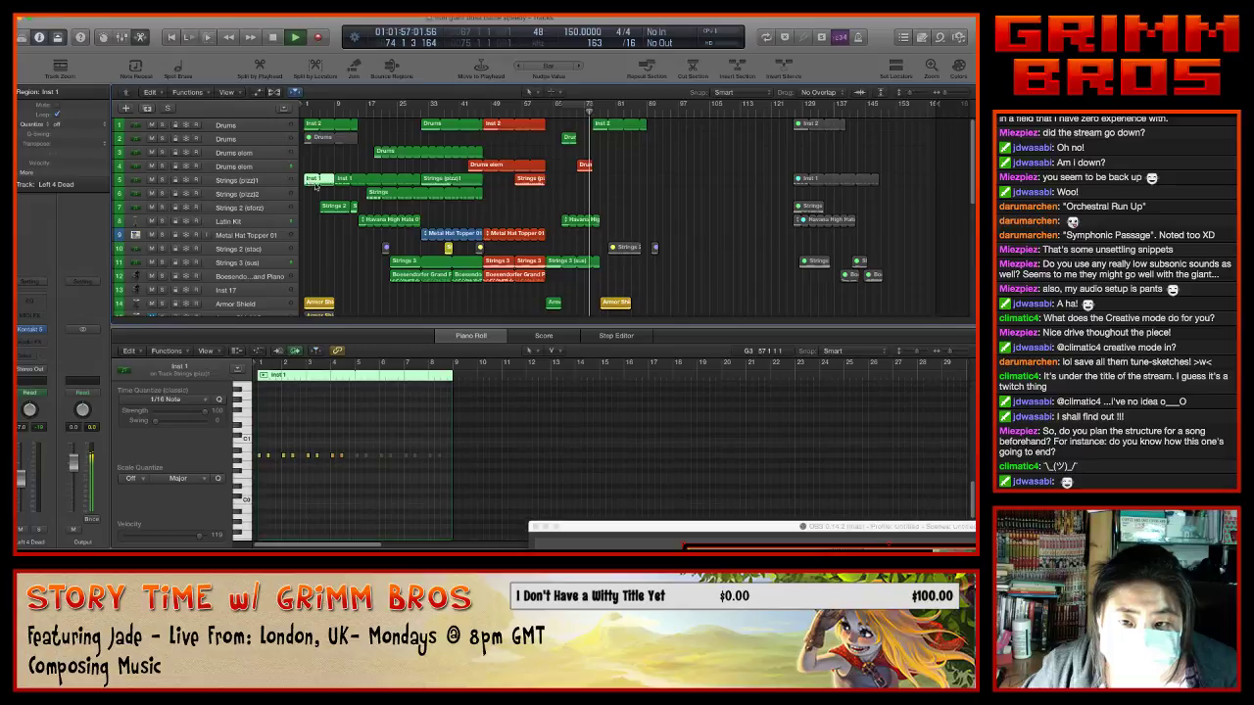
left_click_drag(311, 181, 601, 191)
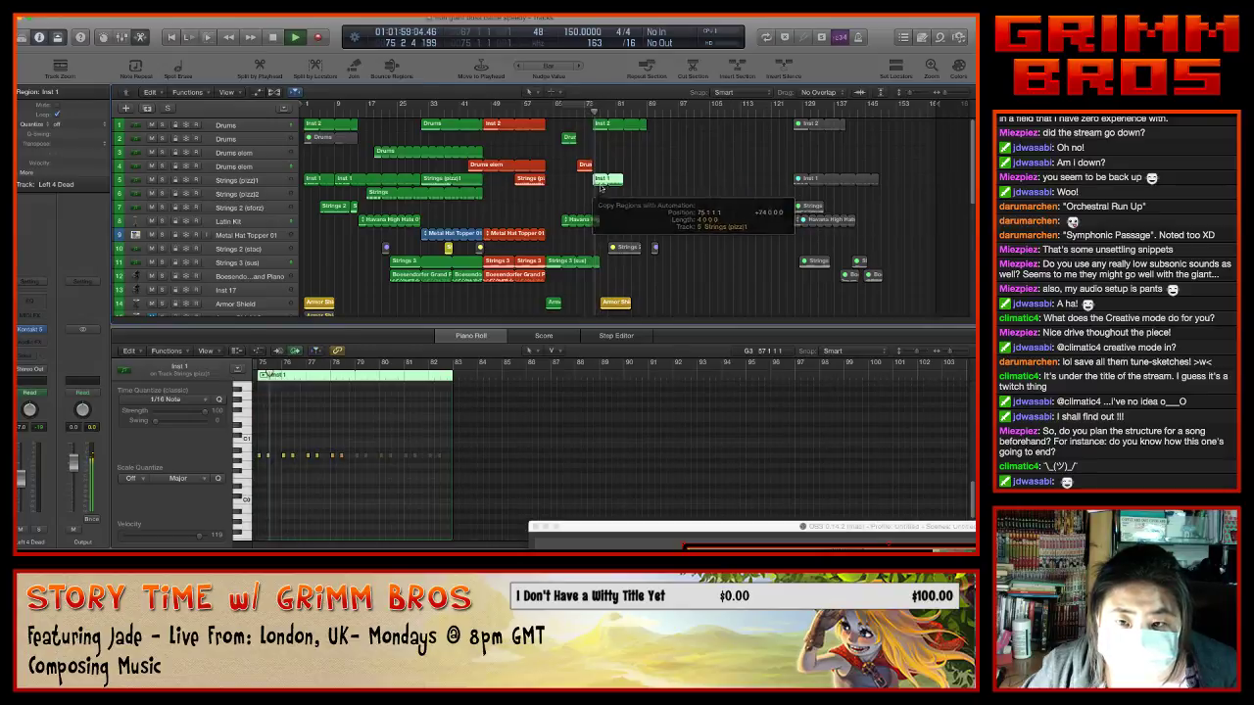
key("space")
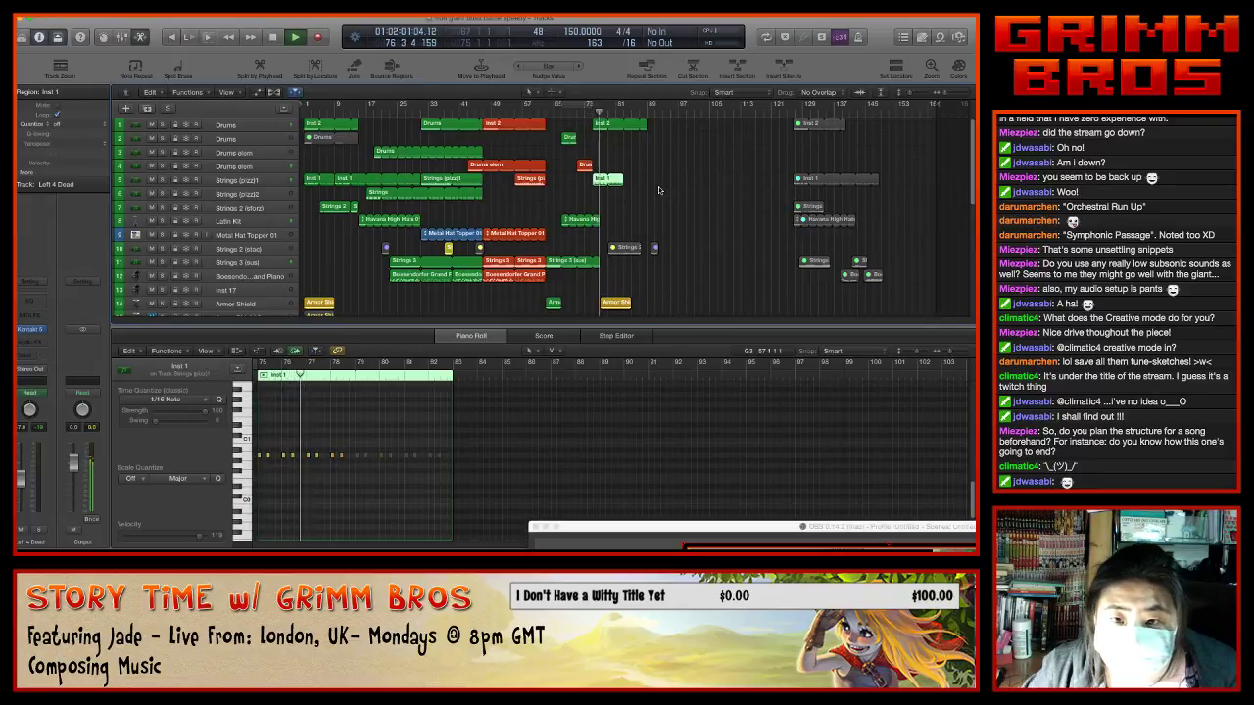
left_click(658, 190)
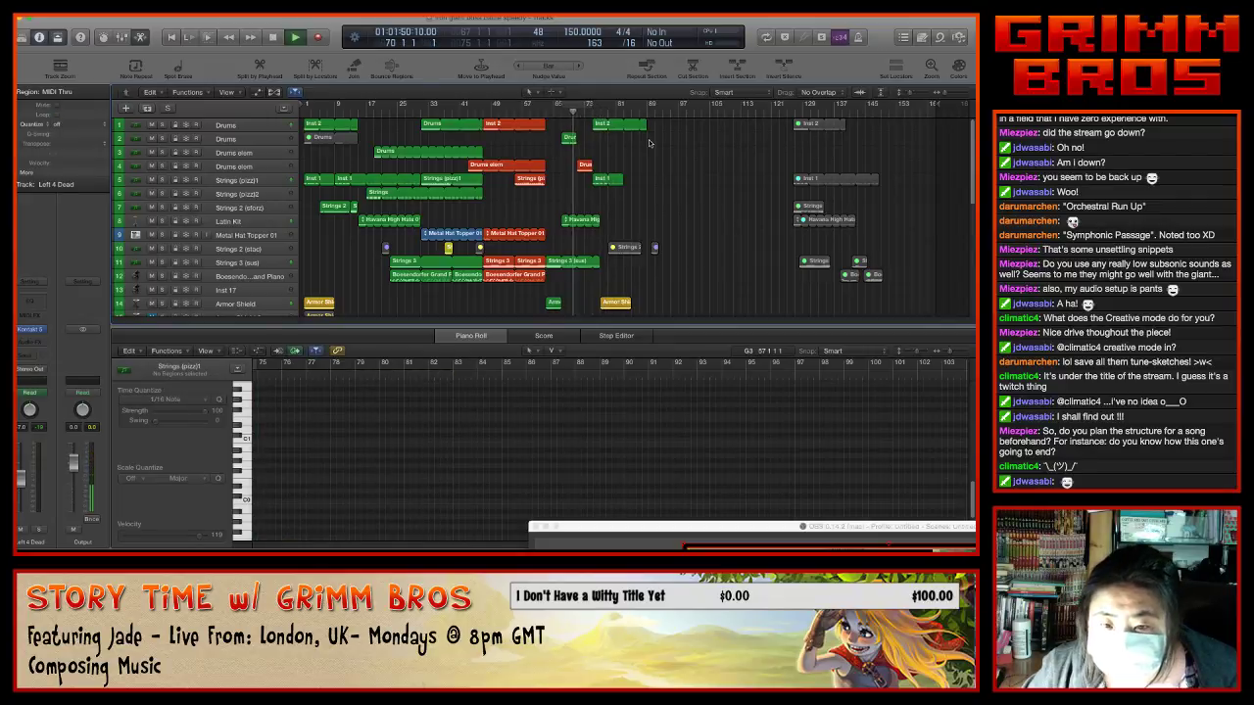
scroll(648, 144, "down", 6)
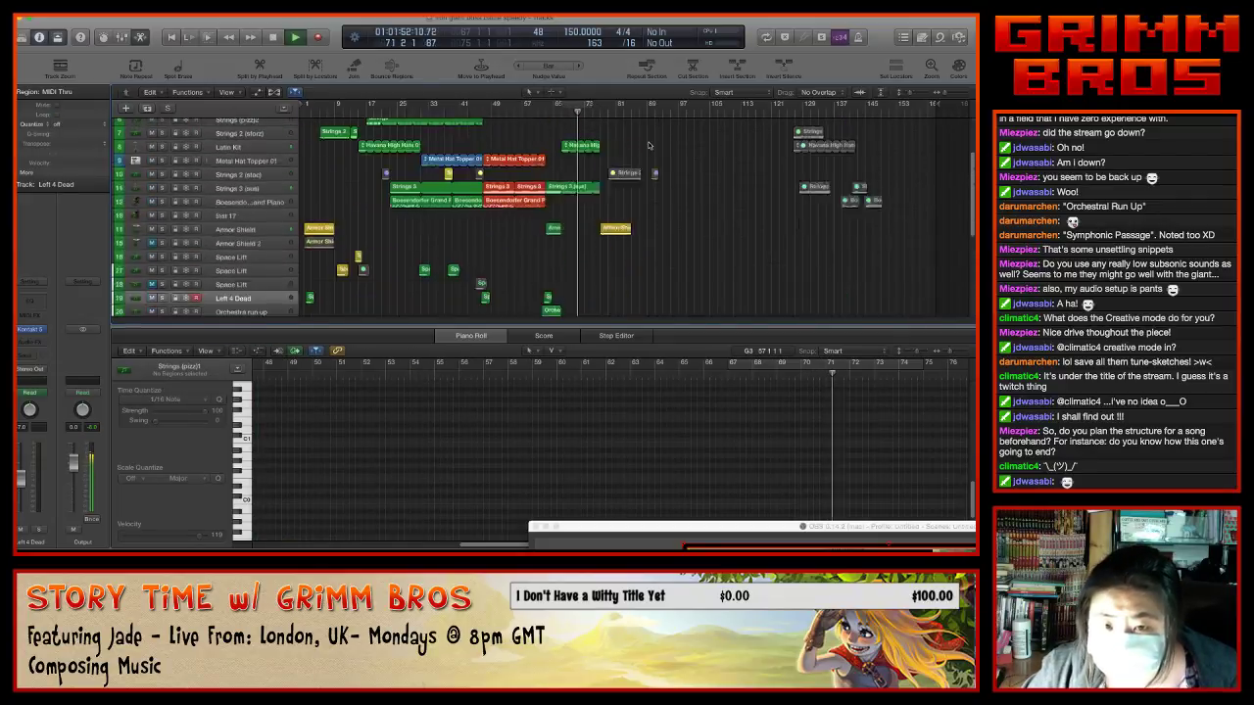
scroll(648, 145, "up", 6)
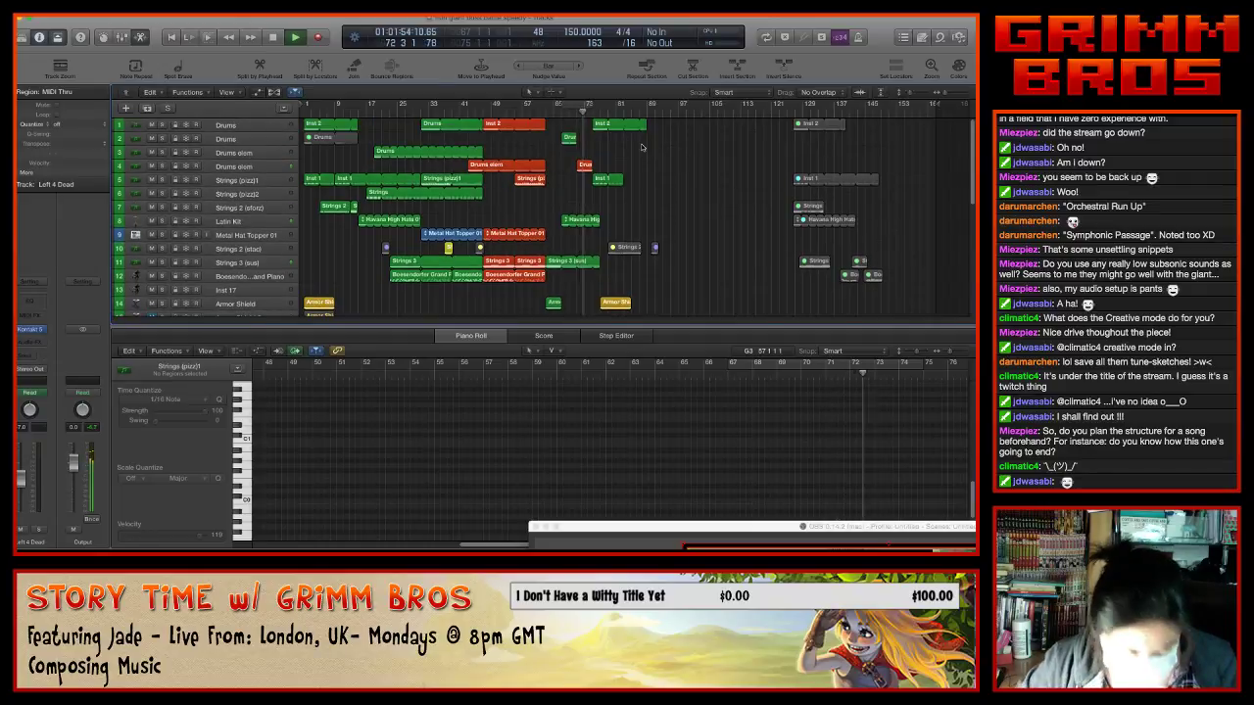
- Change the length of the looped Strings 3 (sus) region so that it ends at bar 79
key("super+Right")
key("super+Right")
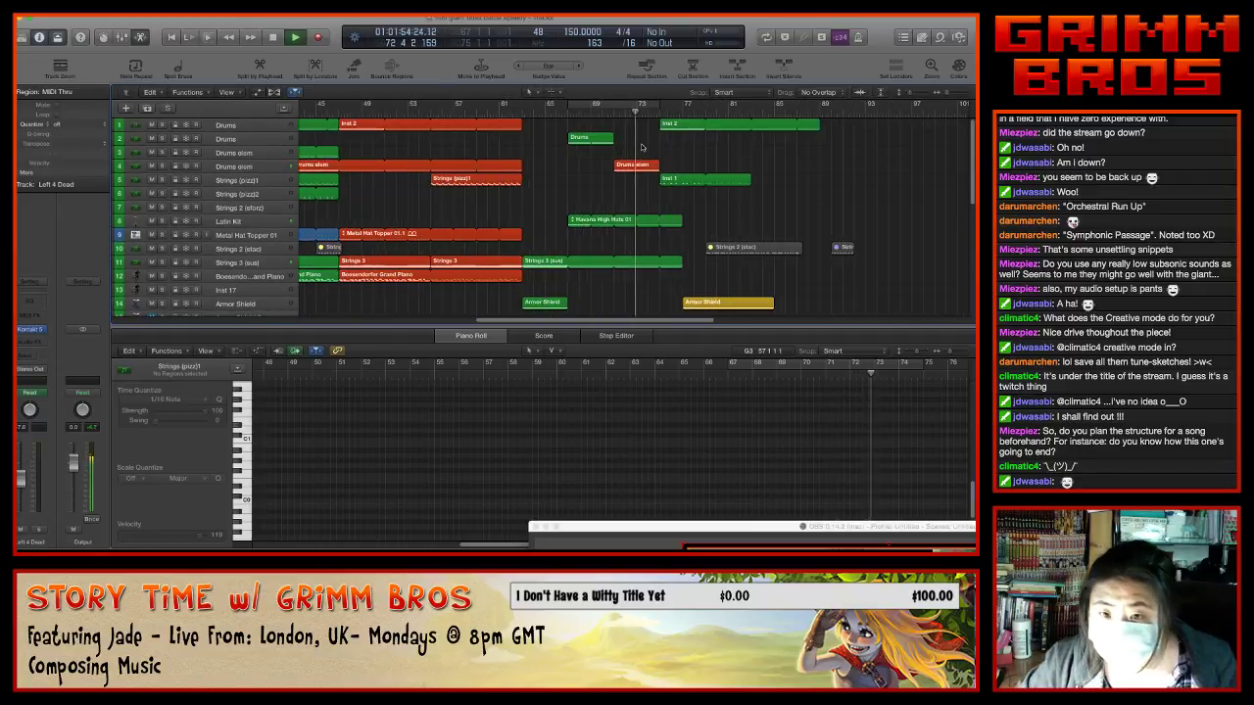
left_click(676, 261)
left_click(668, 276)
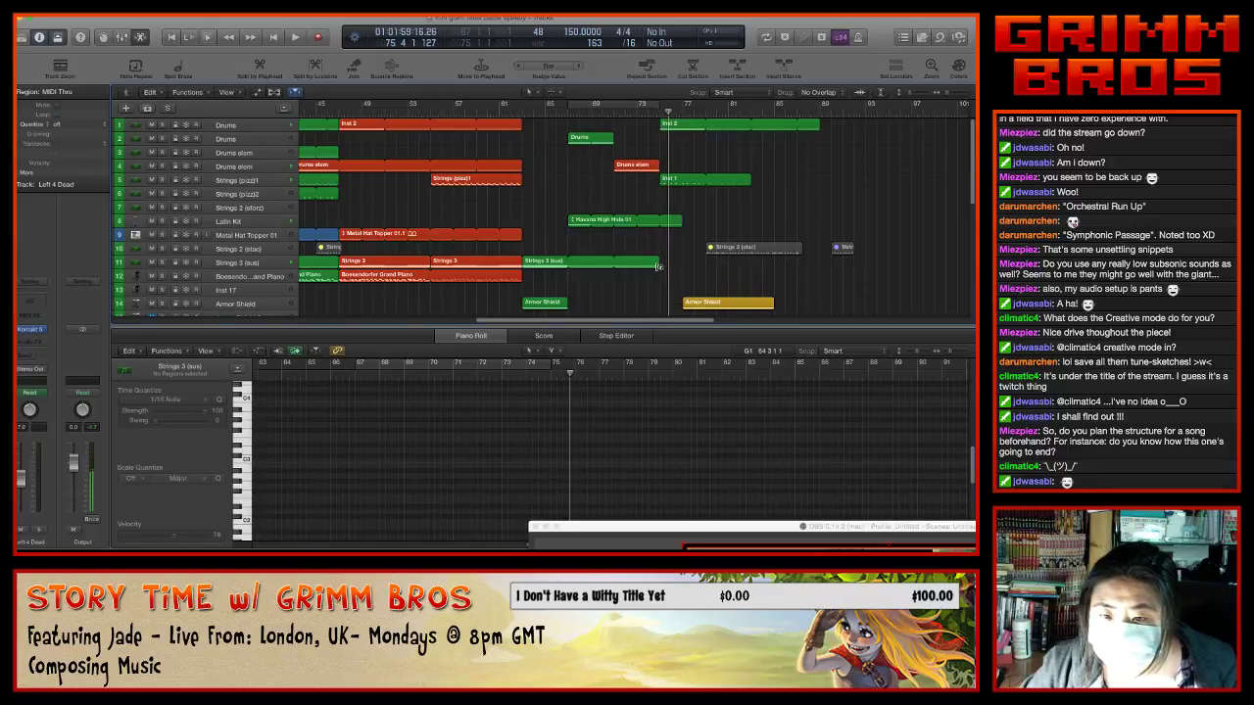
left_click_drag(658, 265, 705, 291)
- Add a low volume automation point at the end of the Strings 3 (sus) region so the strings fade out by bar 79
key("a")
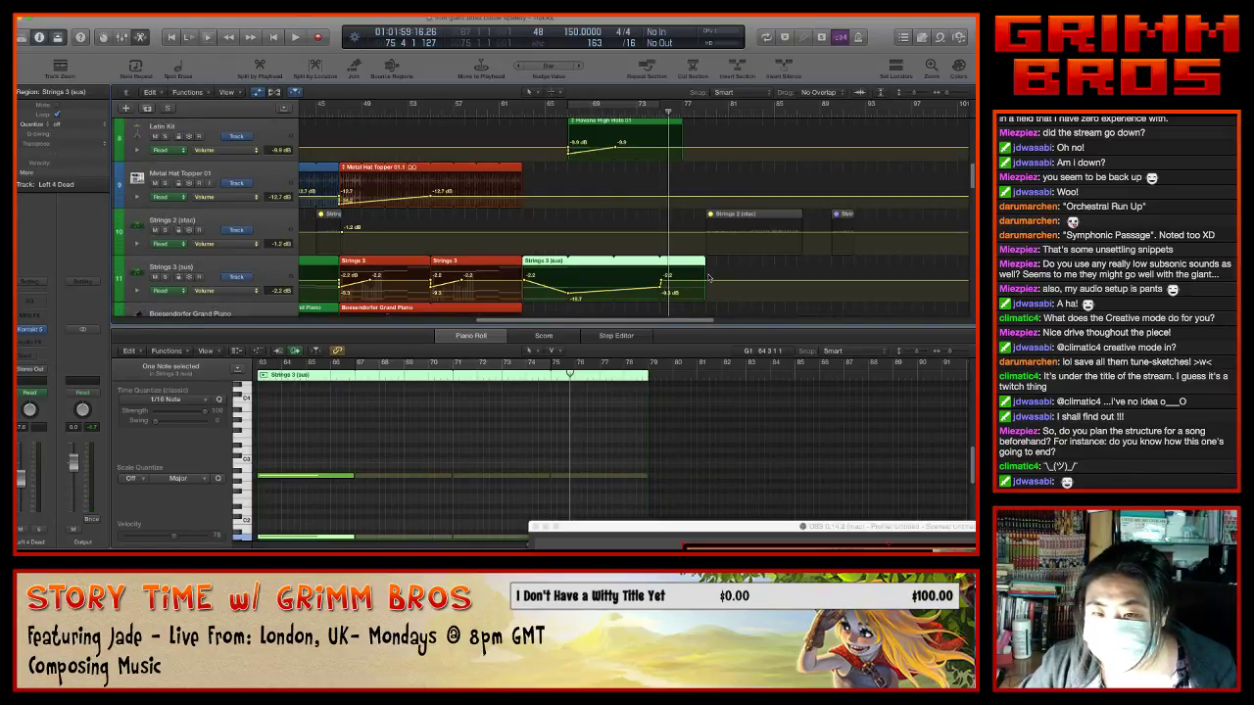
left_click(705, 285)
left_click_drag(704, 283, 707, 299)
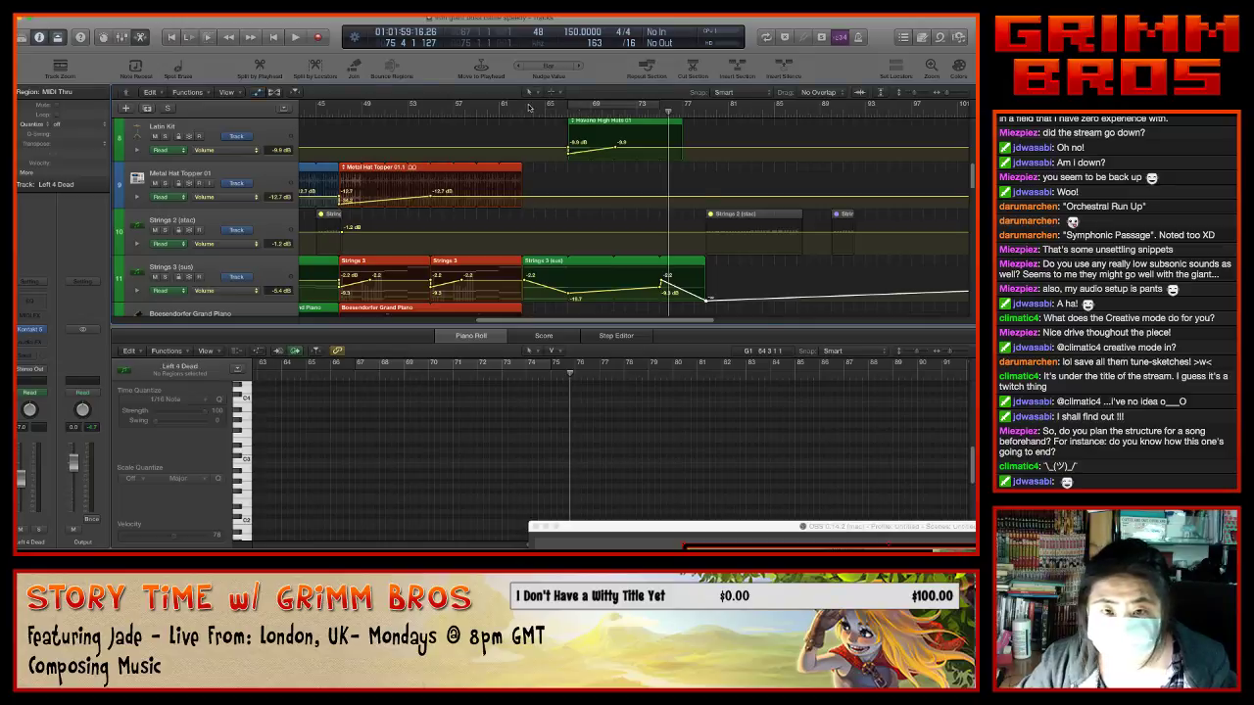
key("a")
- Listen to the arrangement from bar 63 and look over all tracks around the new section at bar 75
left_click(528, 108)
key("space")
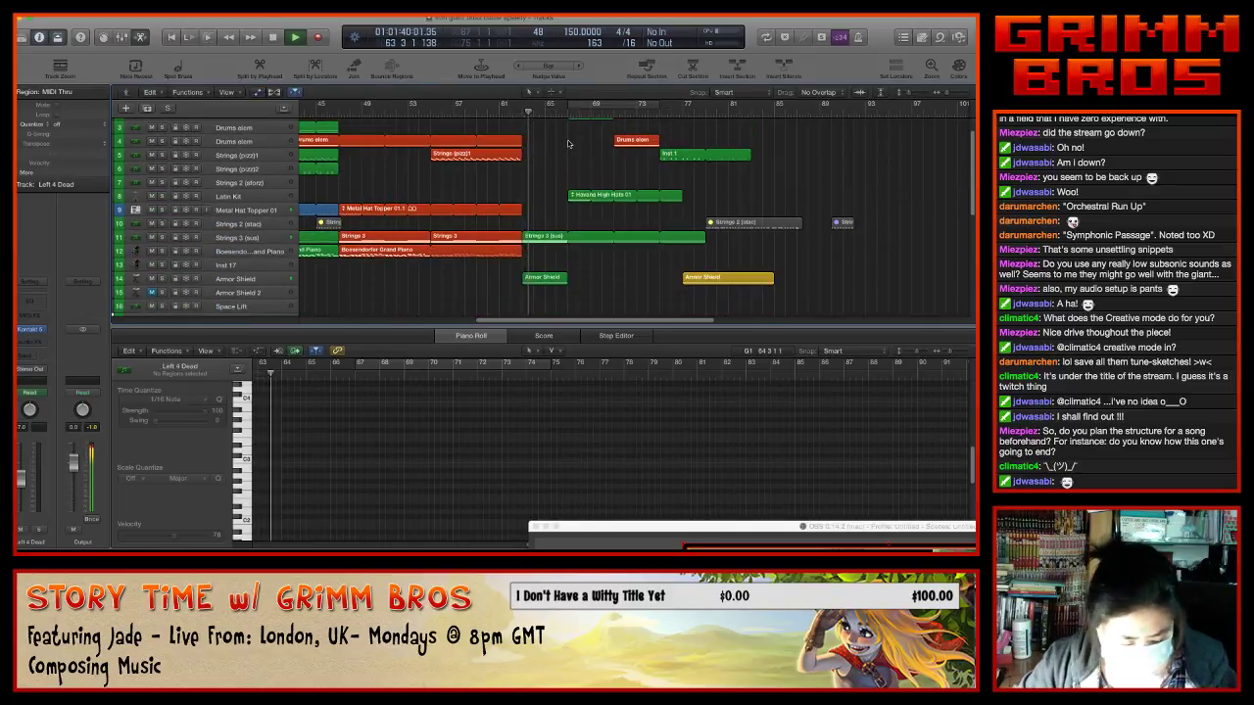
scroll(828, 204, "up", 2)
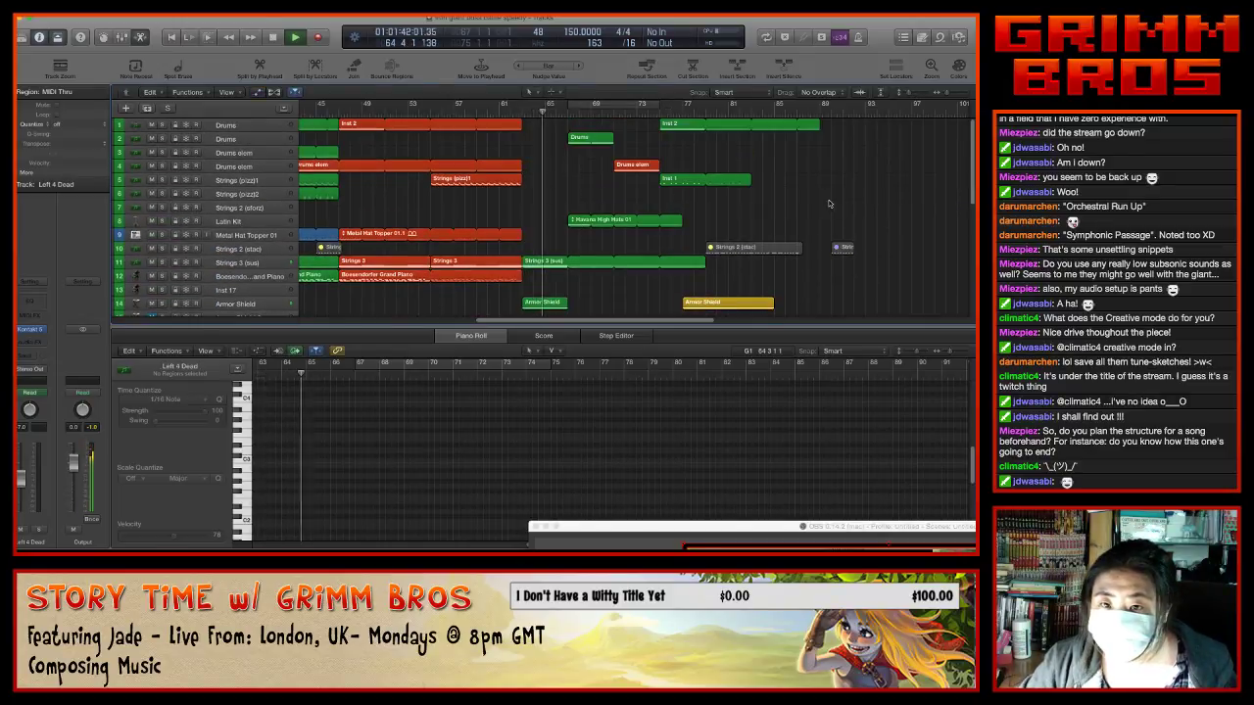
key("z")
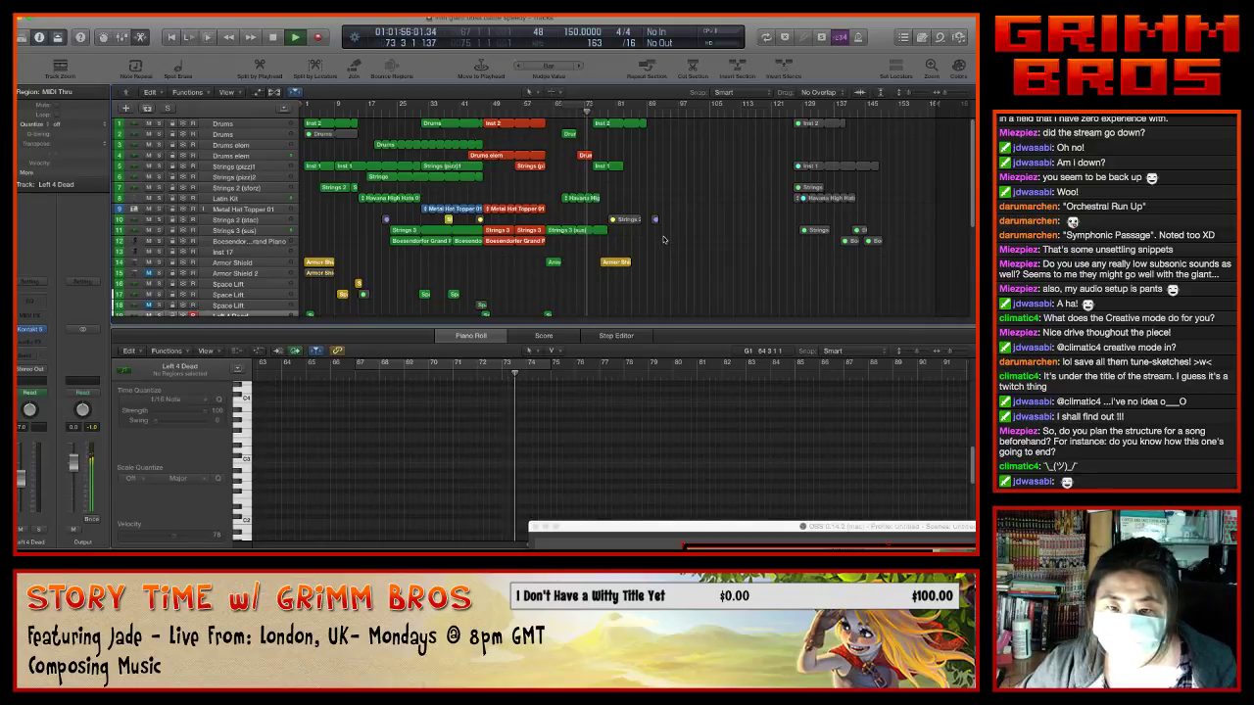
scroll(662, 239, "down", 5)
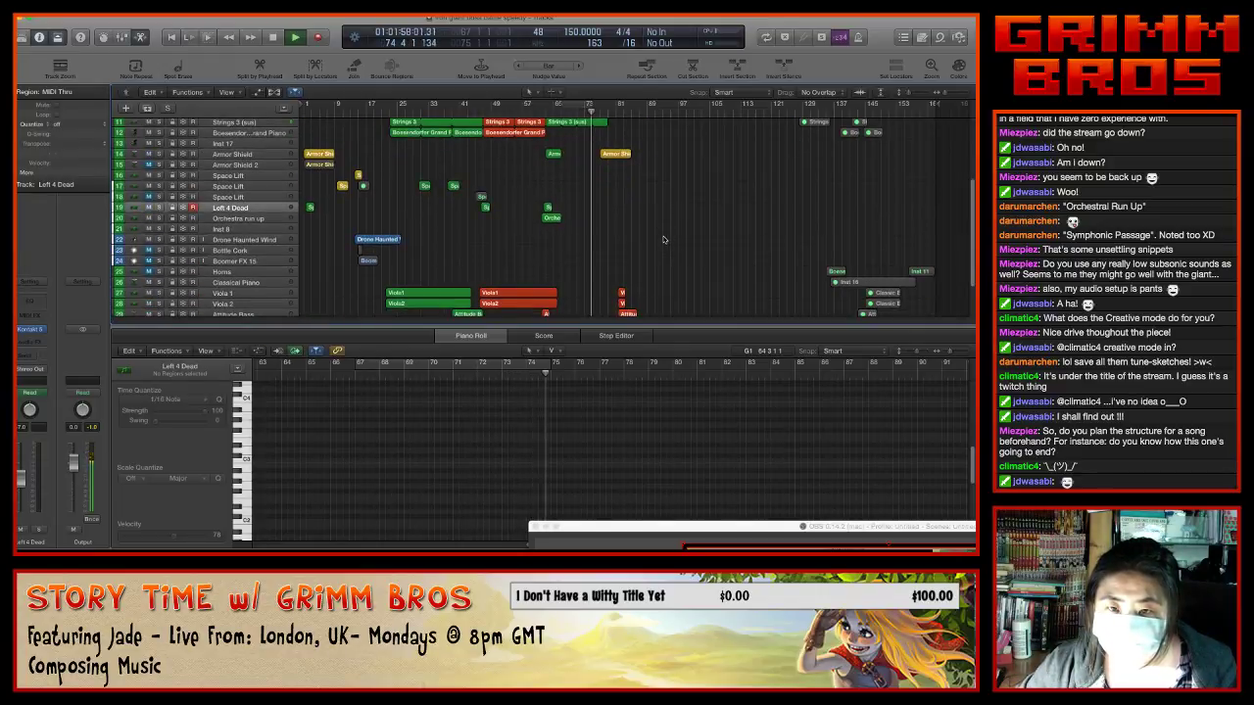
scroll(662, 239, "up", 5)
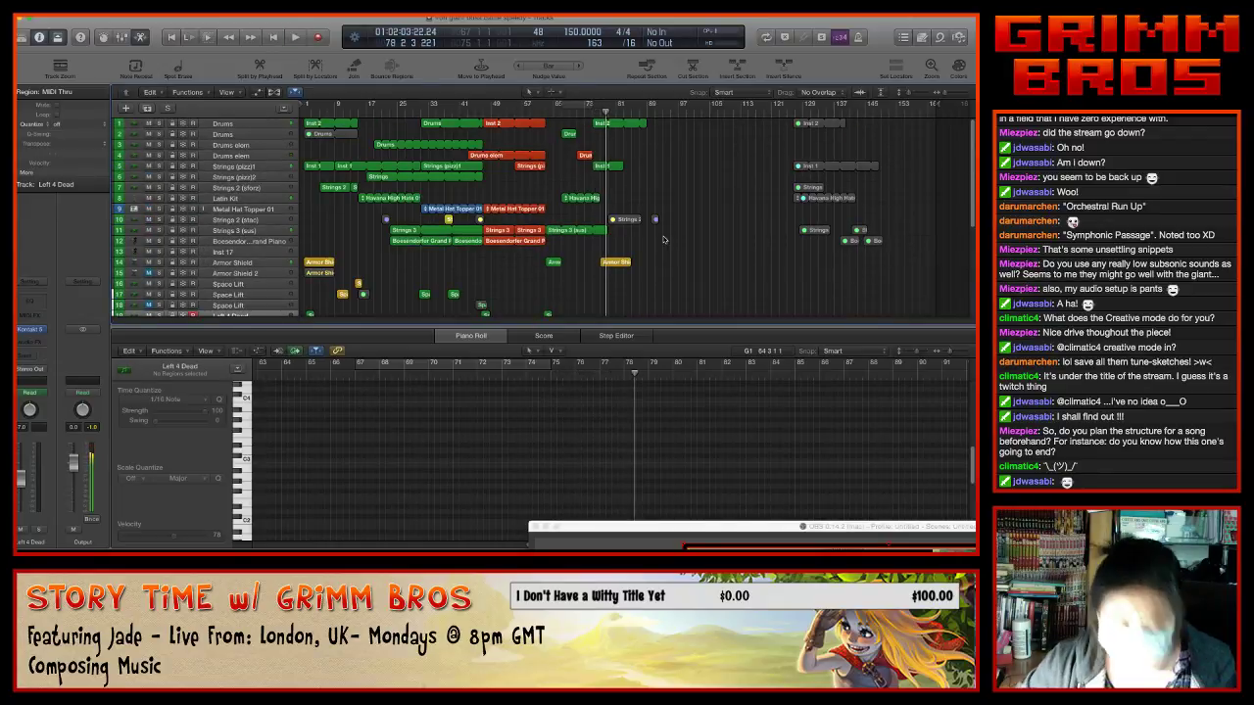
- Move the copied Armor Shield region to start at bar 75 and play the passage around it
key("super+Right")
key("super+Right")
left_click_drag(615, 258, 592, 260)
key("space")
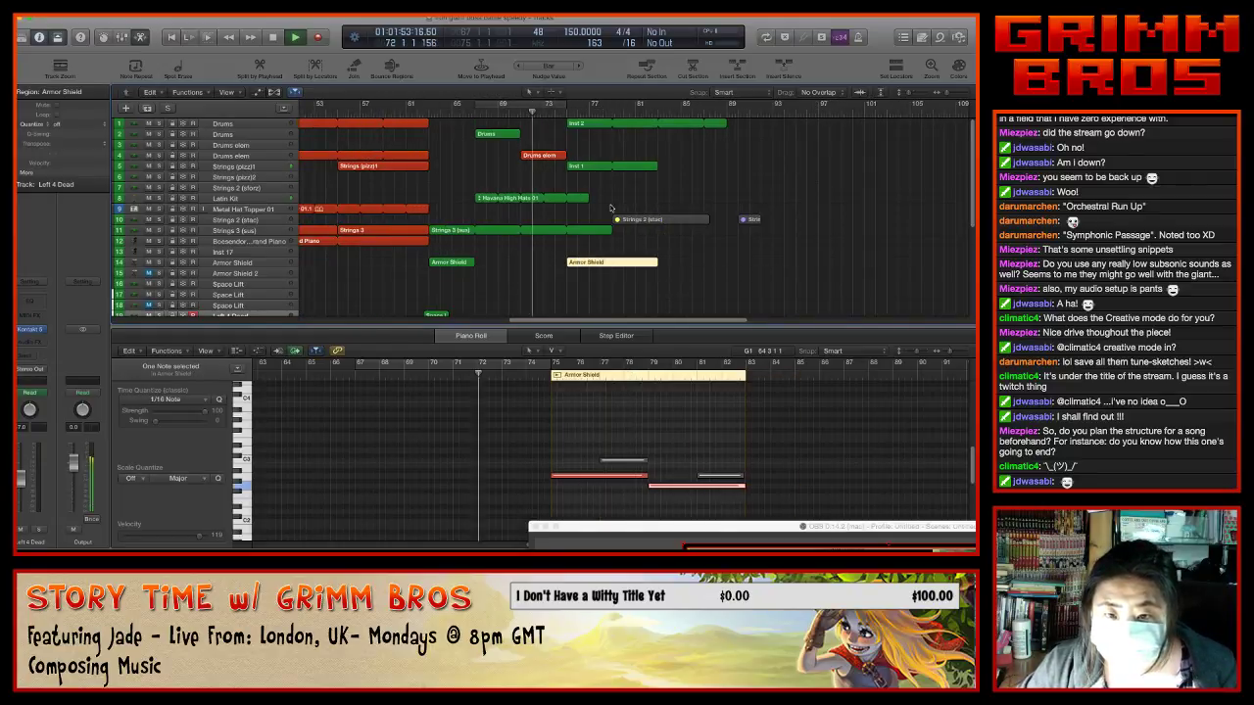
left_click(605, 207)
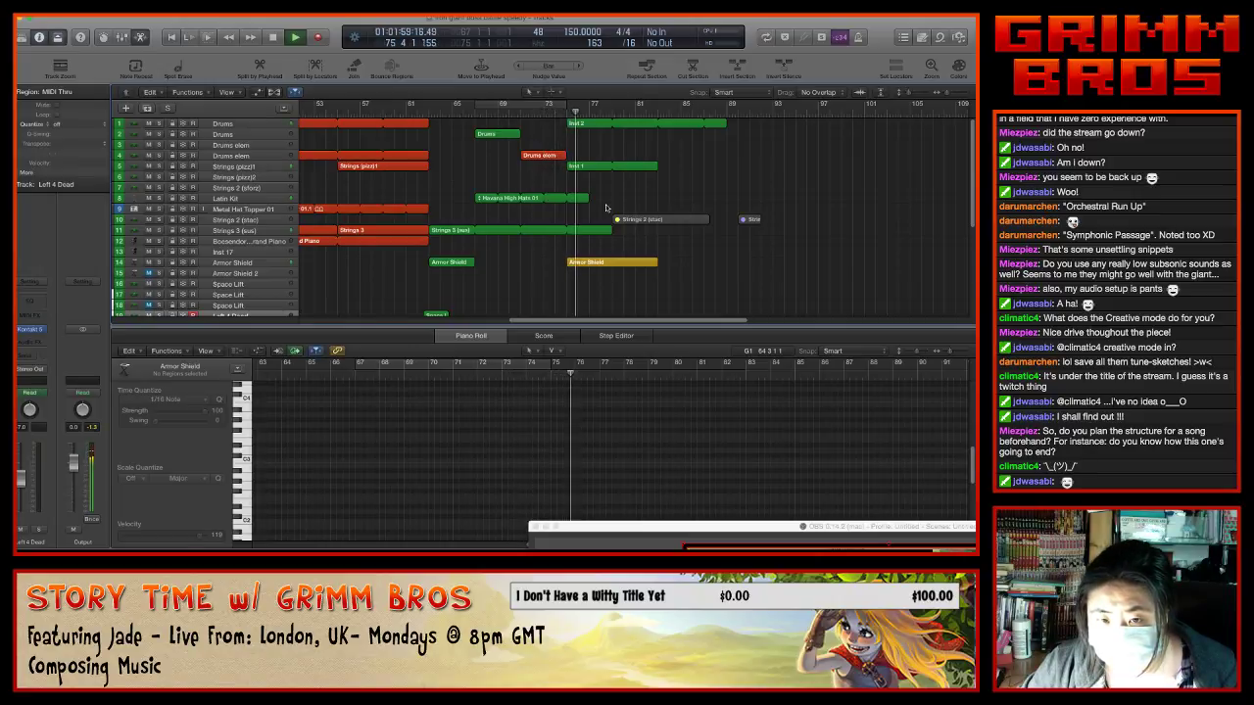
scroll(606, 203, "down", 5)
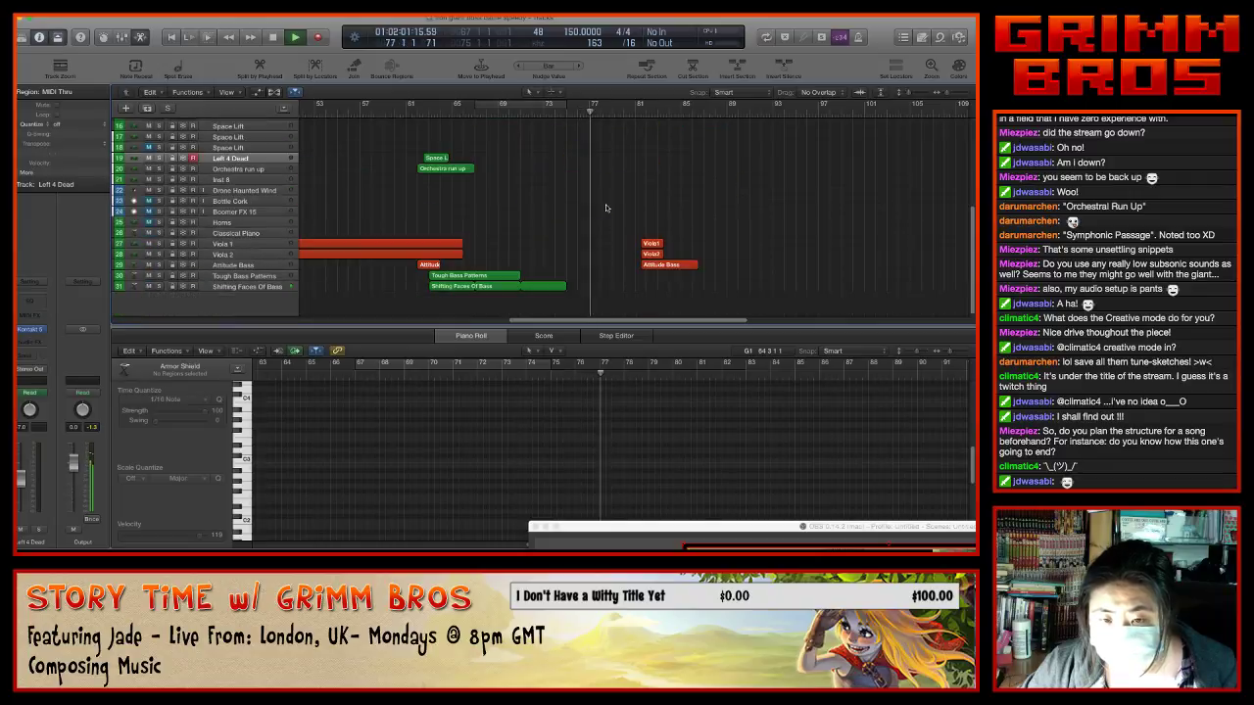
- Extend Shifting Faces Of Bass to bar 83, and move the late Viola1, Viola2 and Attitude Bass regions to about bar 89 and mute them
key("space")
left_click_drag(568, 284, 655, 285)
left_click_drag(629, 194, 739, 271)
key("m")
- Play the arrangement from bar 63 and check the upper tracks during the transition into bar 75
left_click(590, 110)
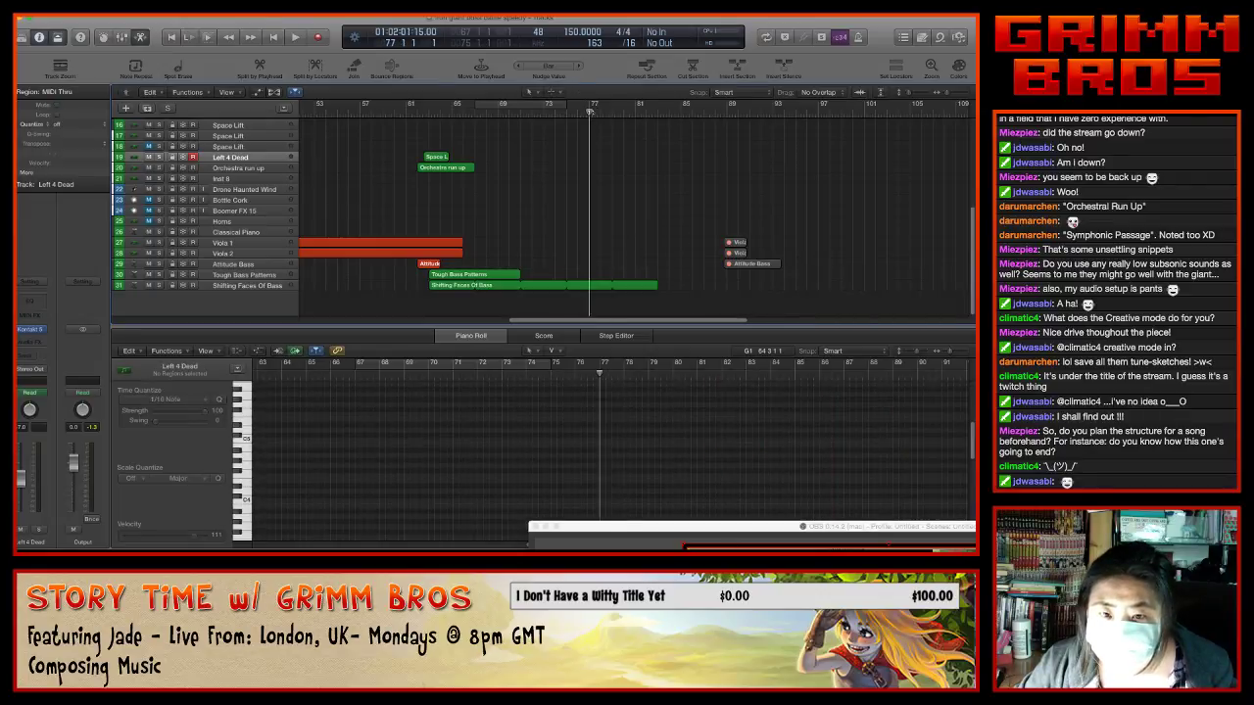
left_click_drag(590, 111, 429, 110)
key("space")
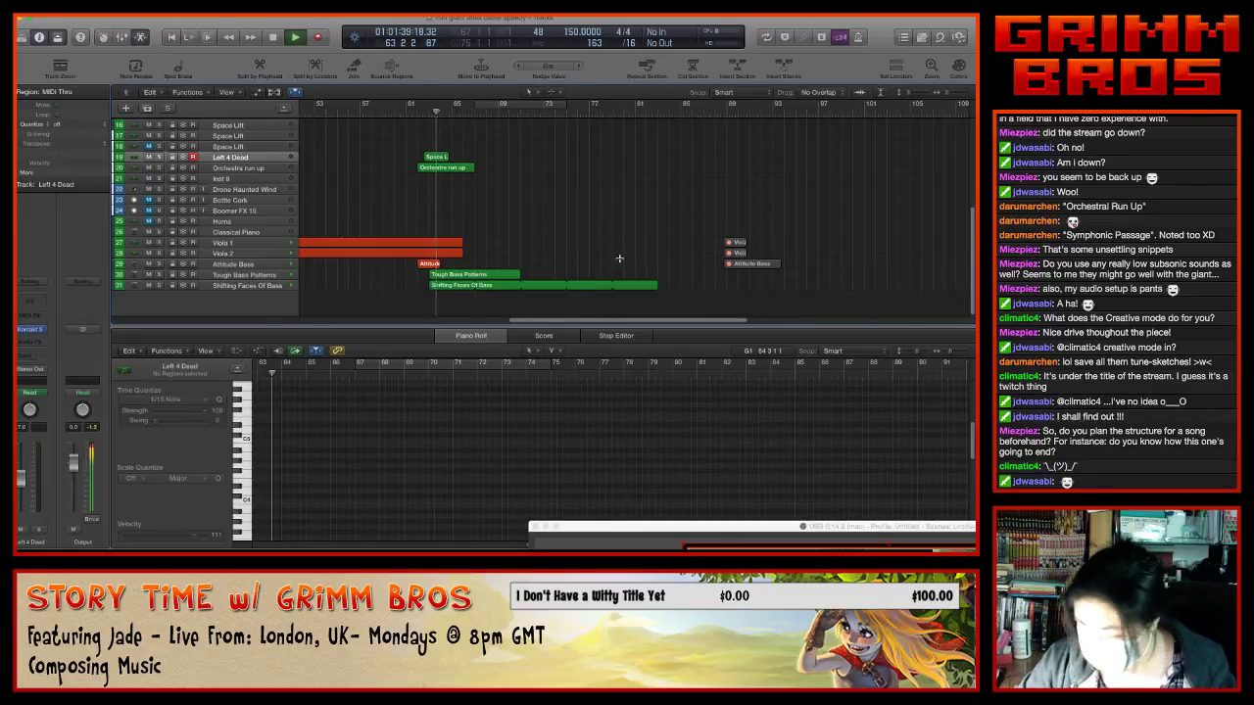
scroll(618, 258, "up", 3)
scroll(618, 258, "up", 3)
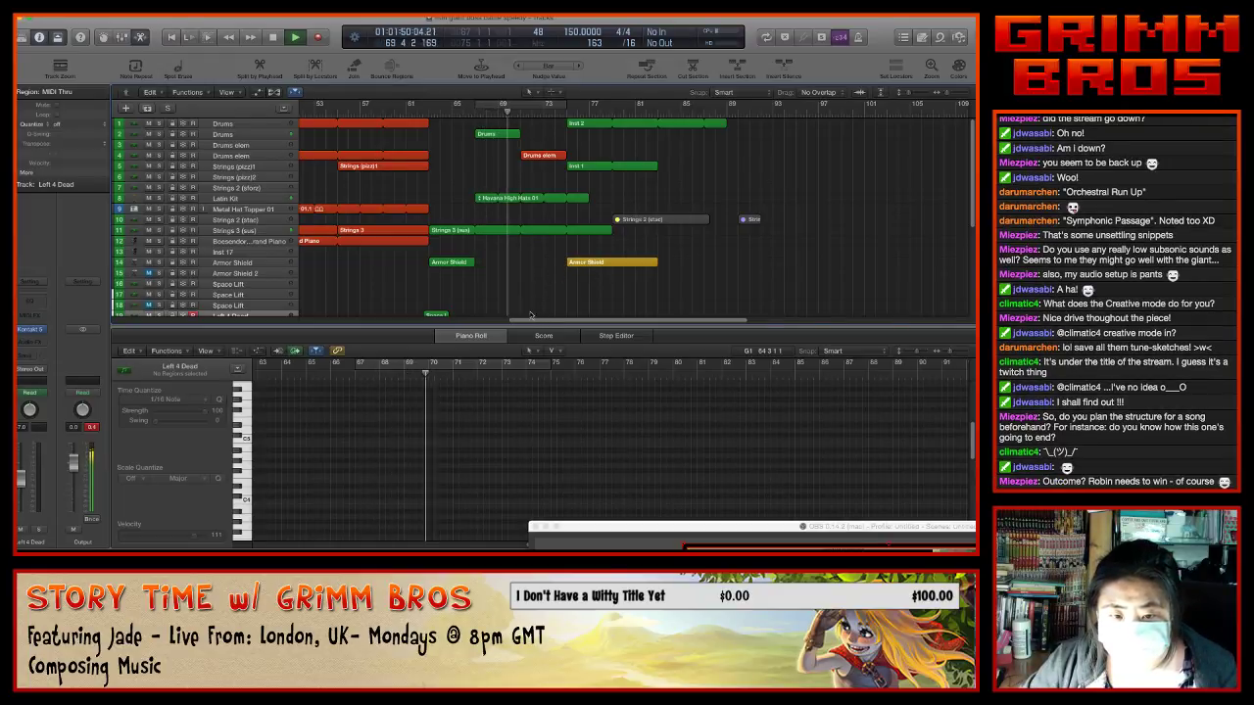
- Listen through to bar 79 with the Boesendorfer Grand Piano track selected, and check the muted Strings 2 (stac) region there
left_click(257, 241)
left_click(514, 271)
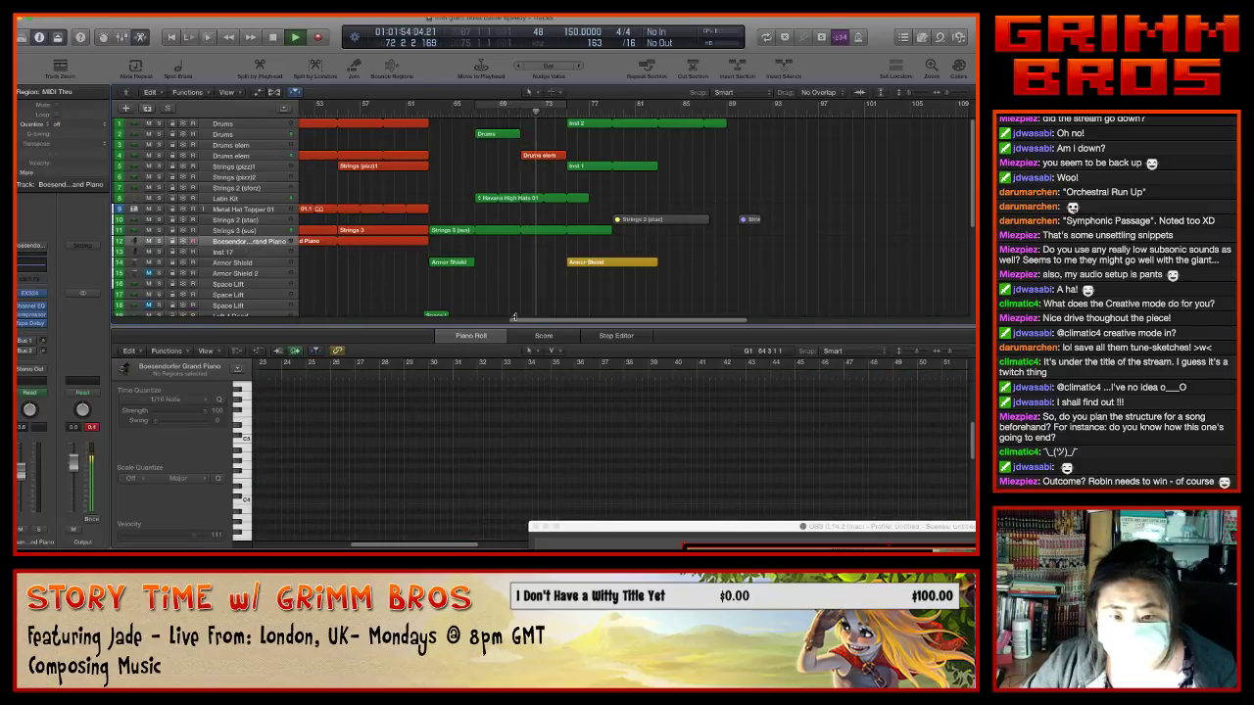
scroll(534, 302, "right", 2)
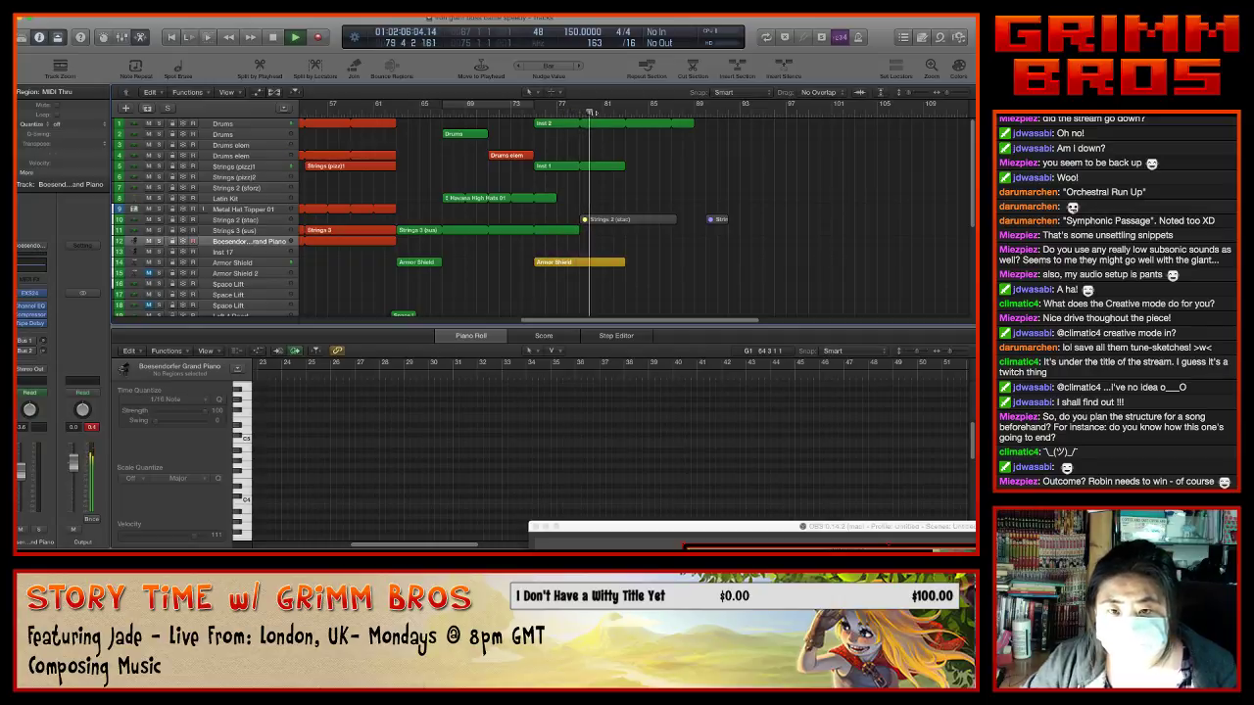
left_click(579, 114)
scroll(602, 167, "down", 3)
scroll(607, 170, "up", 3)
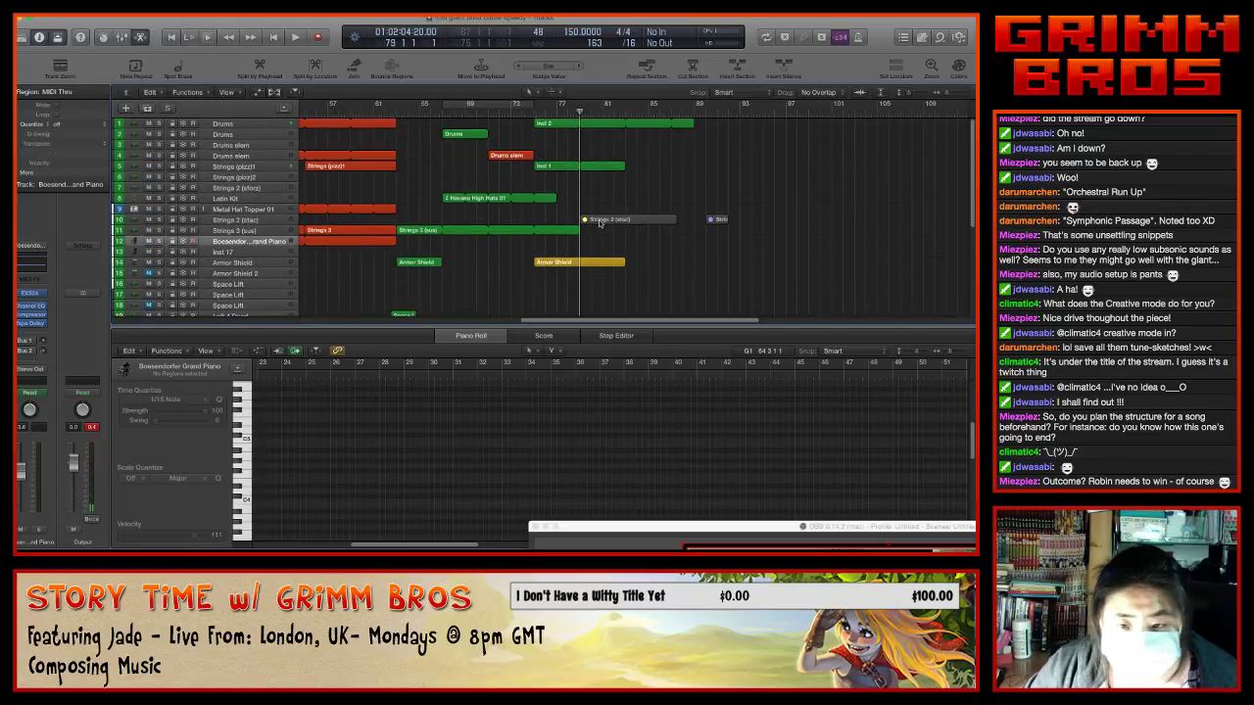
left_click(601, 219)
left_click(643, 192)
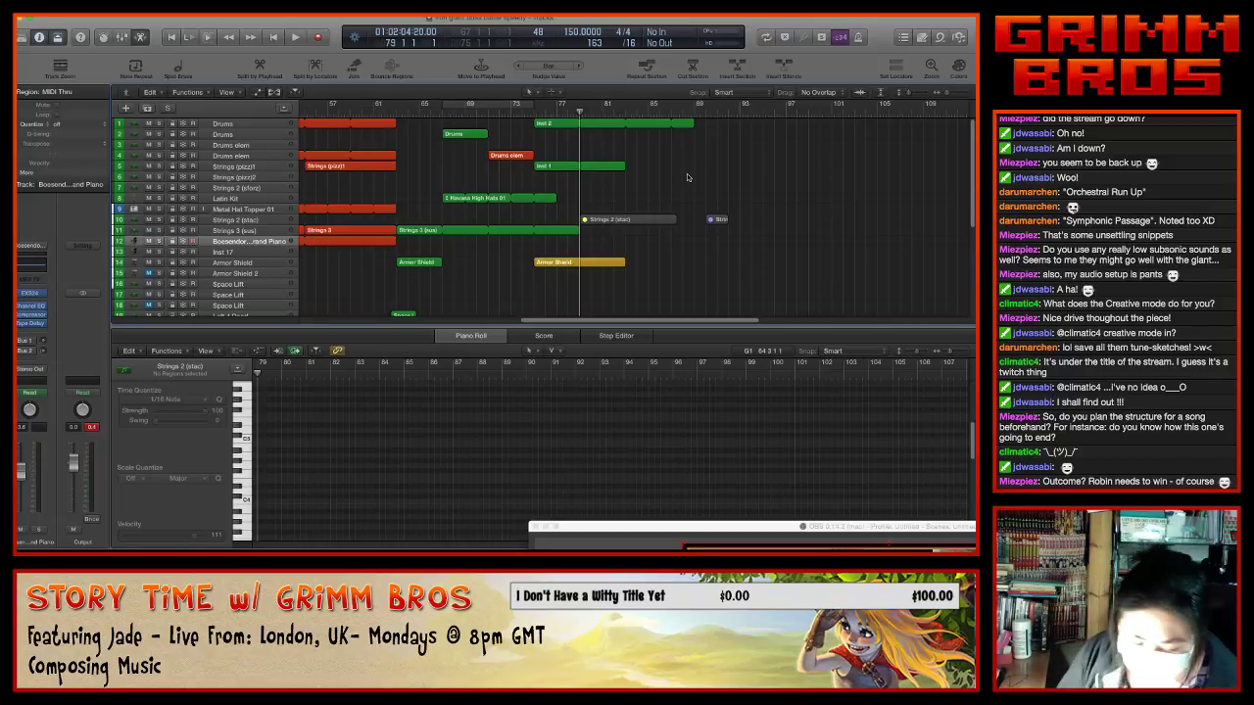
- View the whole arrangement from bar 1, and look at the DFSI_1.jpg game artwork before returning to the project
key("Return")
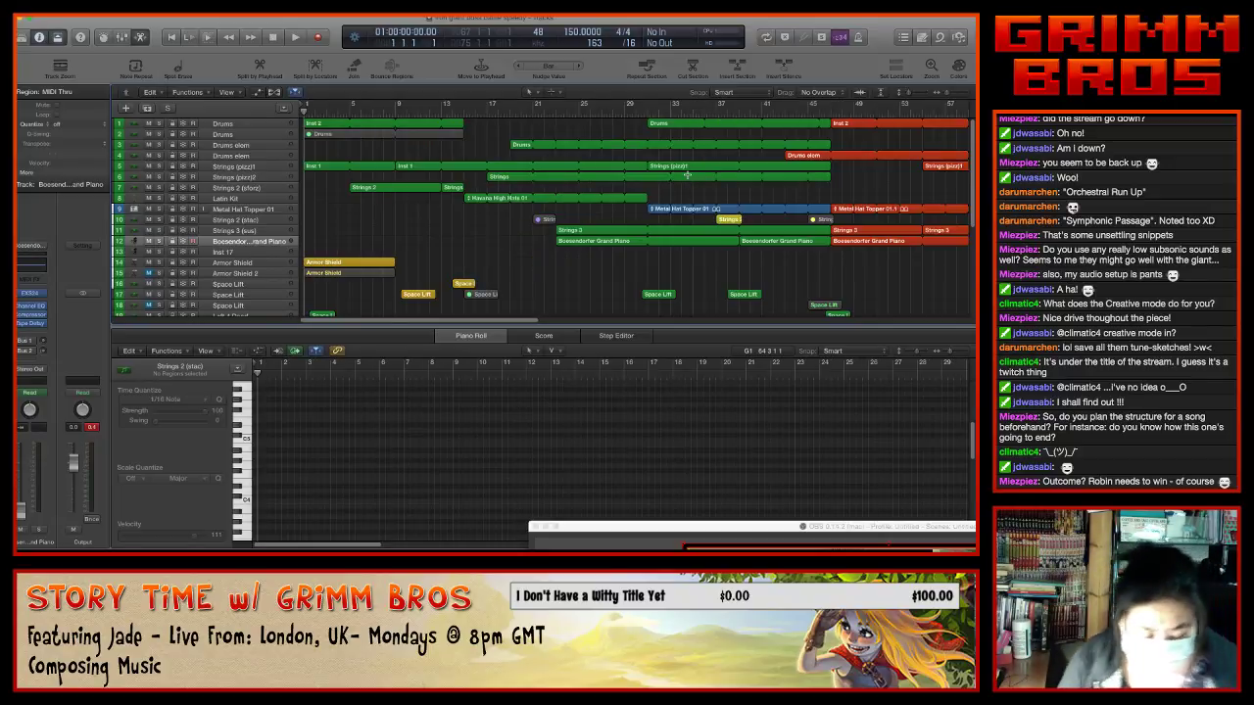
key("super+Left")
key("super+Left")
key("super+Left")
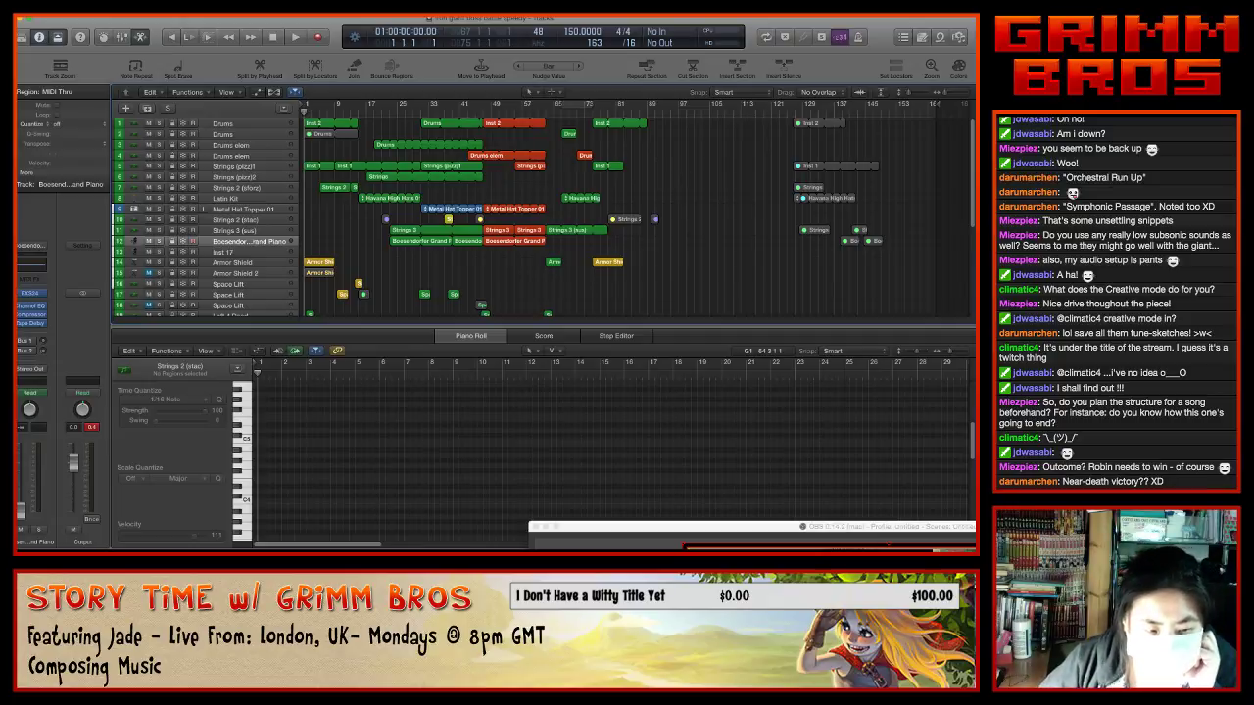
left_click(38, 382)
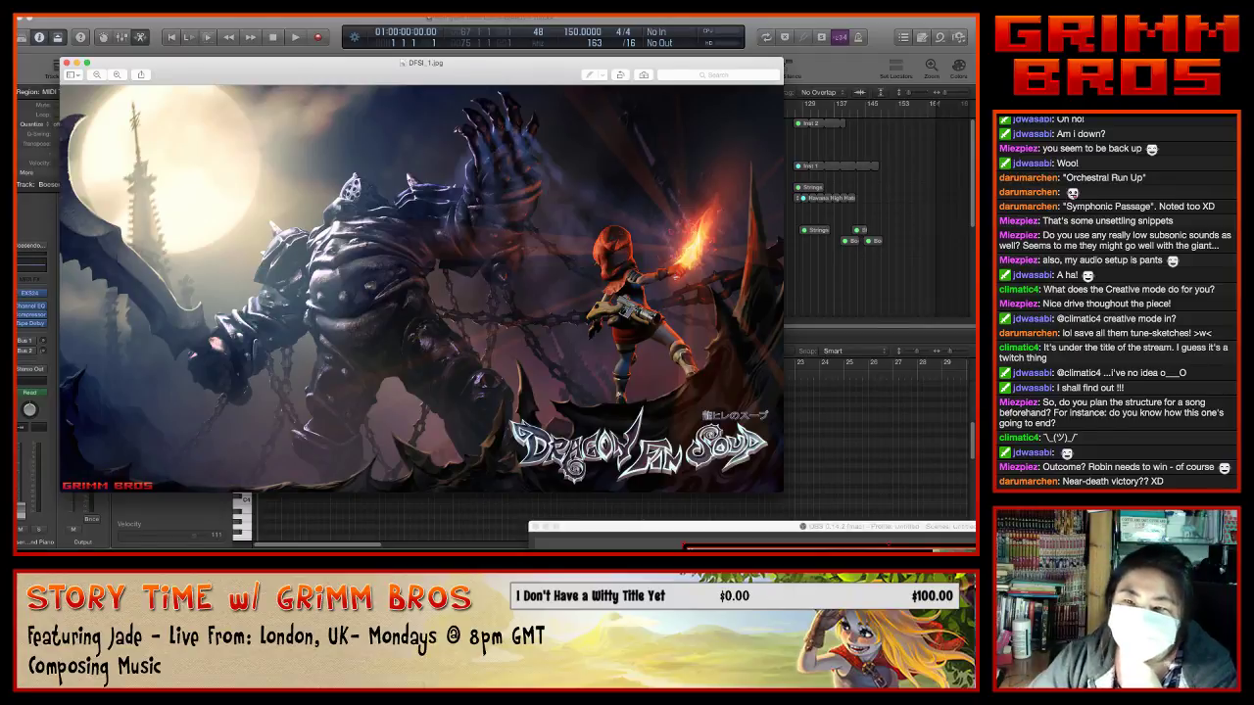
left_click(812, 174)
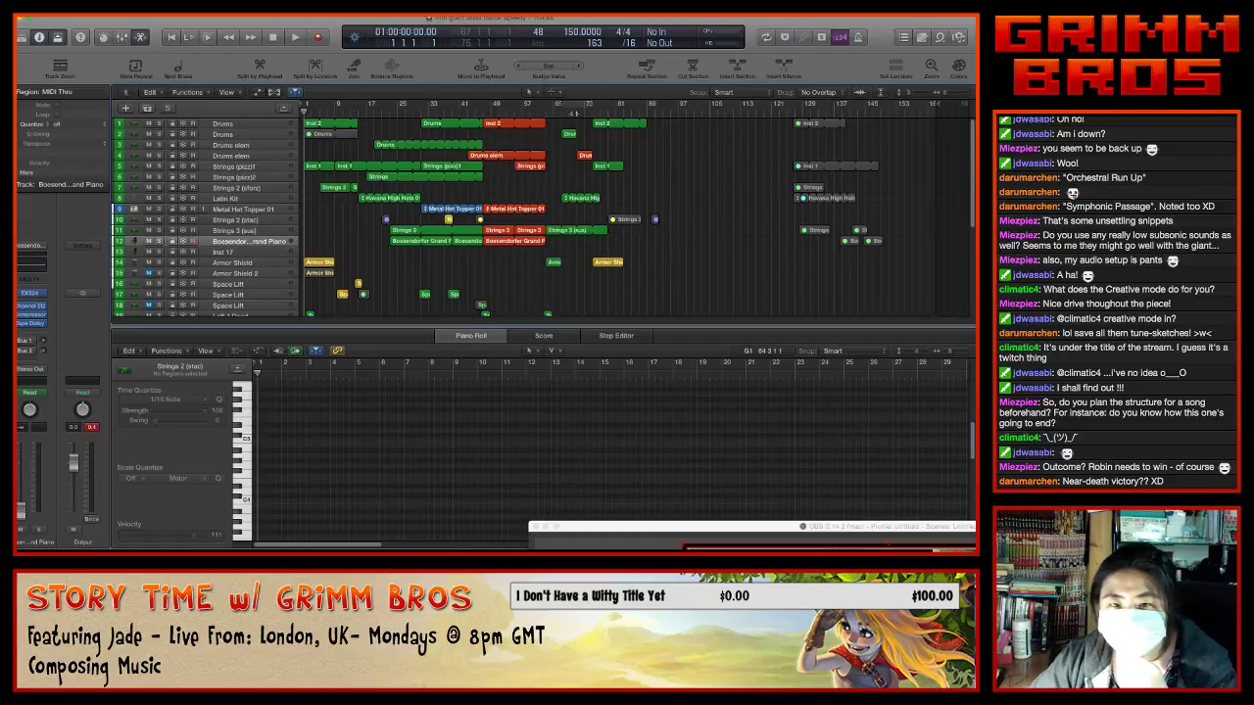
- Play the arrangement from about bar 60, and play the opening from bar 1 for comparison
double_click(539, 102)
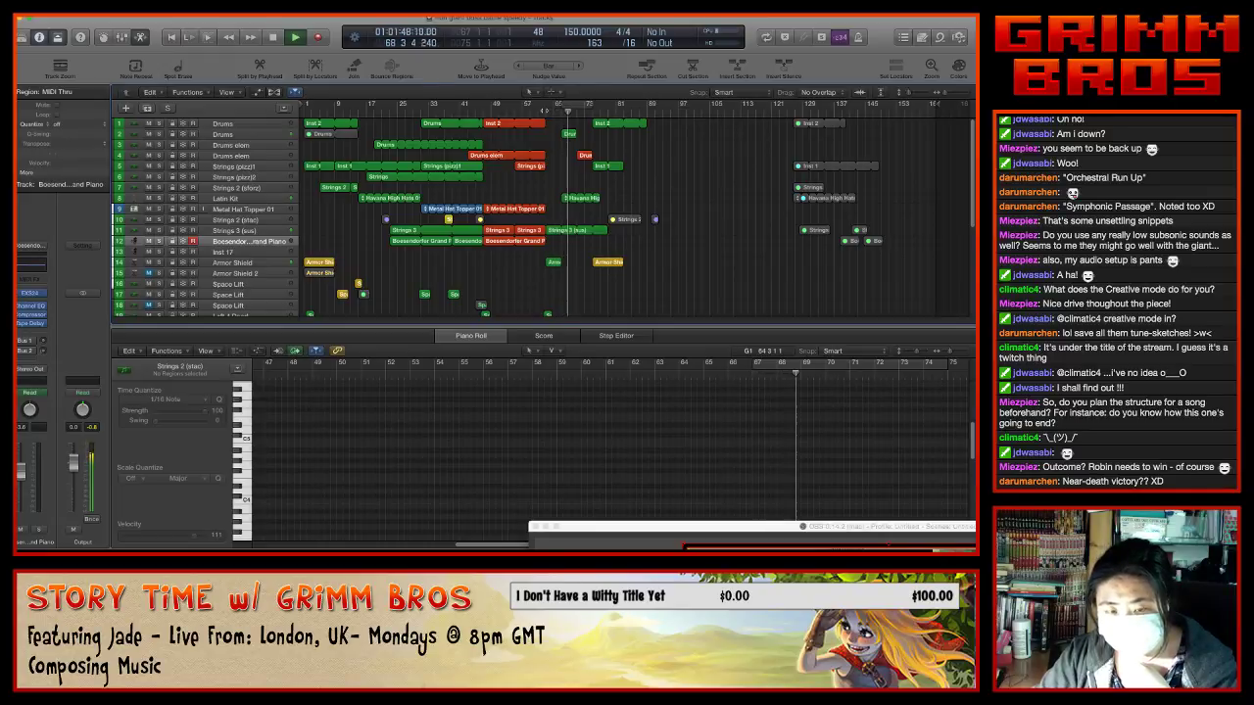
key("space")
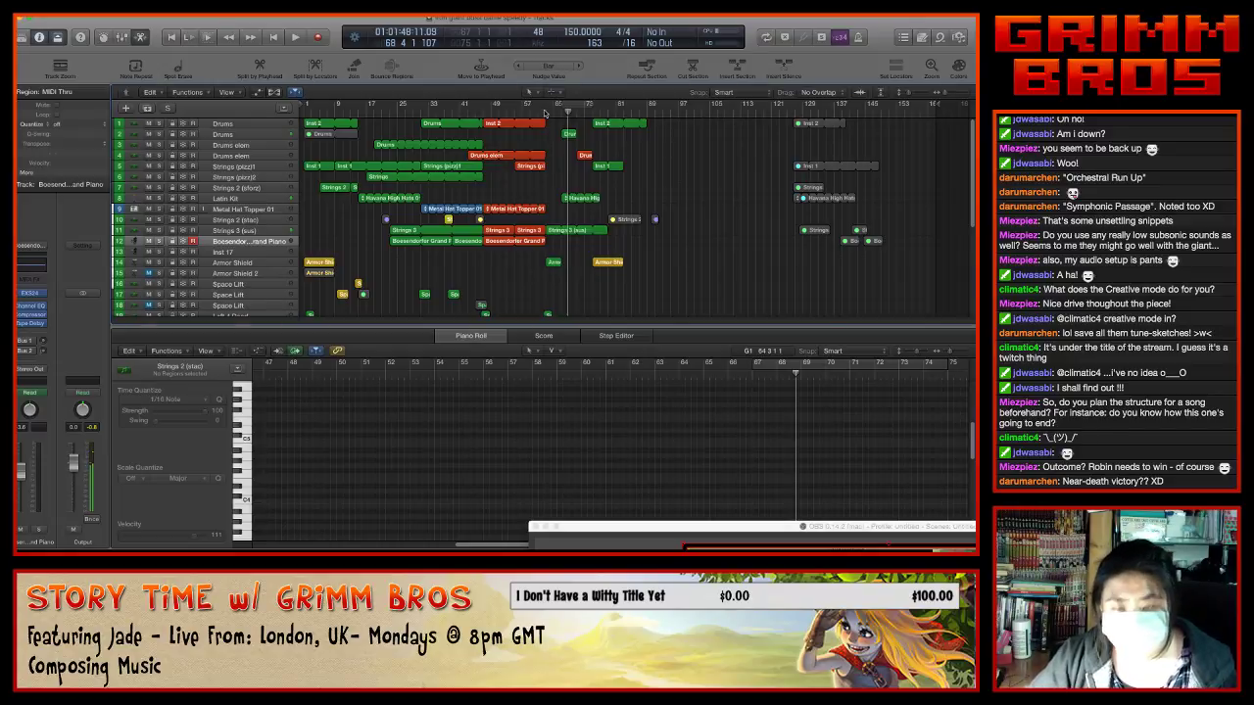
key("Return")
key("space")
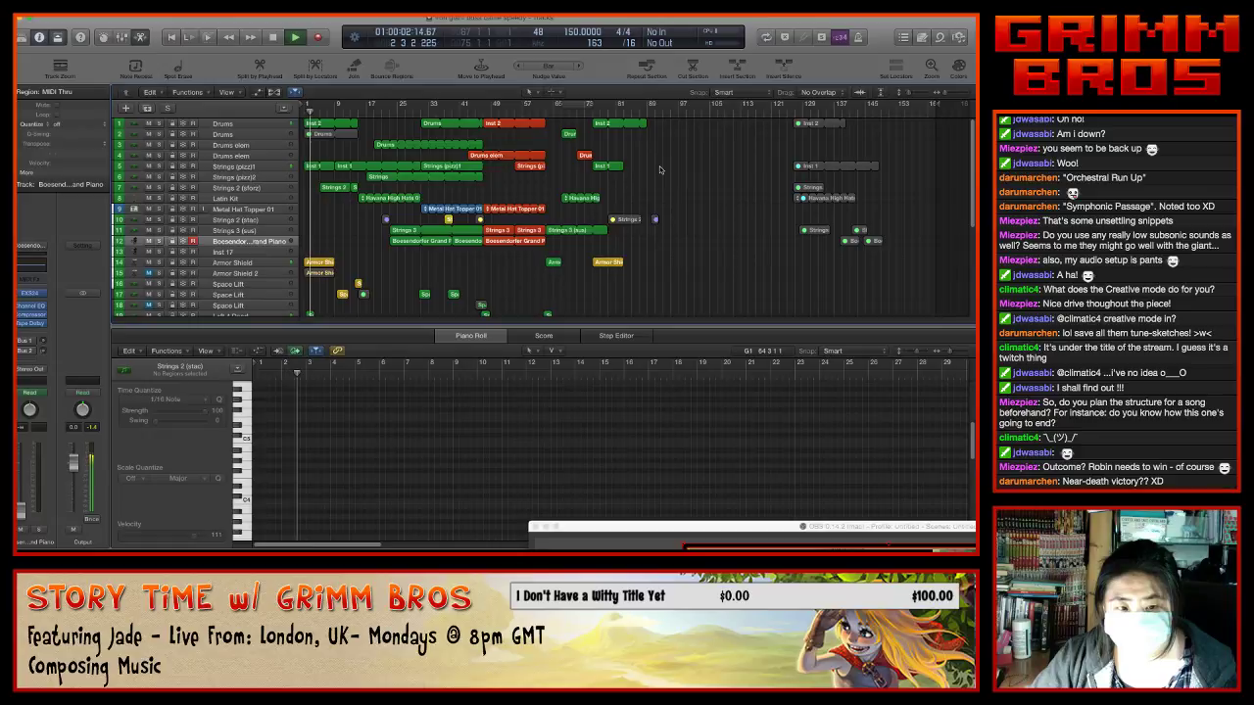
- Copy the opening Space Lift region on the Left 4 Dead track to position 79 3 1 1
scroll(657, 175, "down", 2)
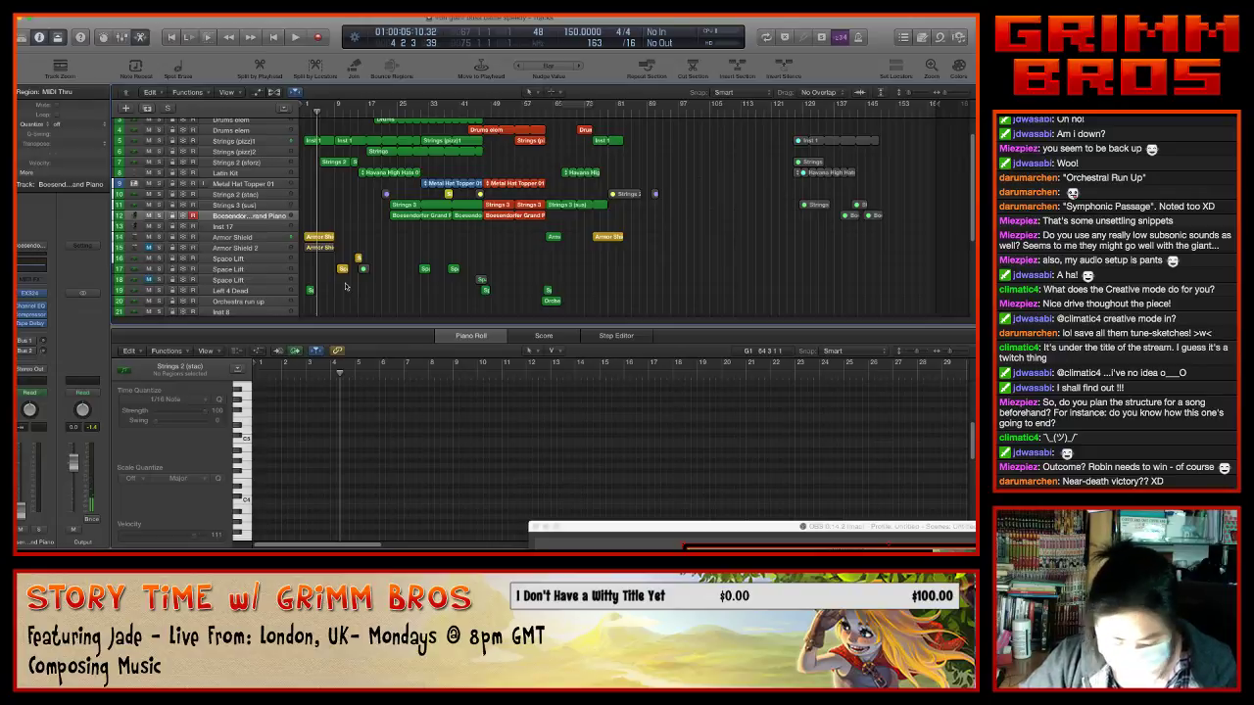
key("super+Right")
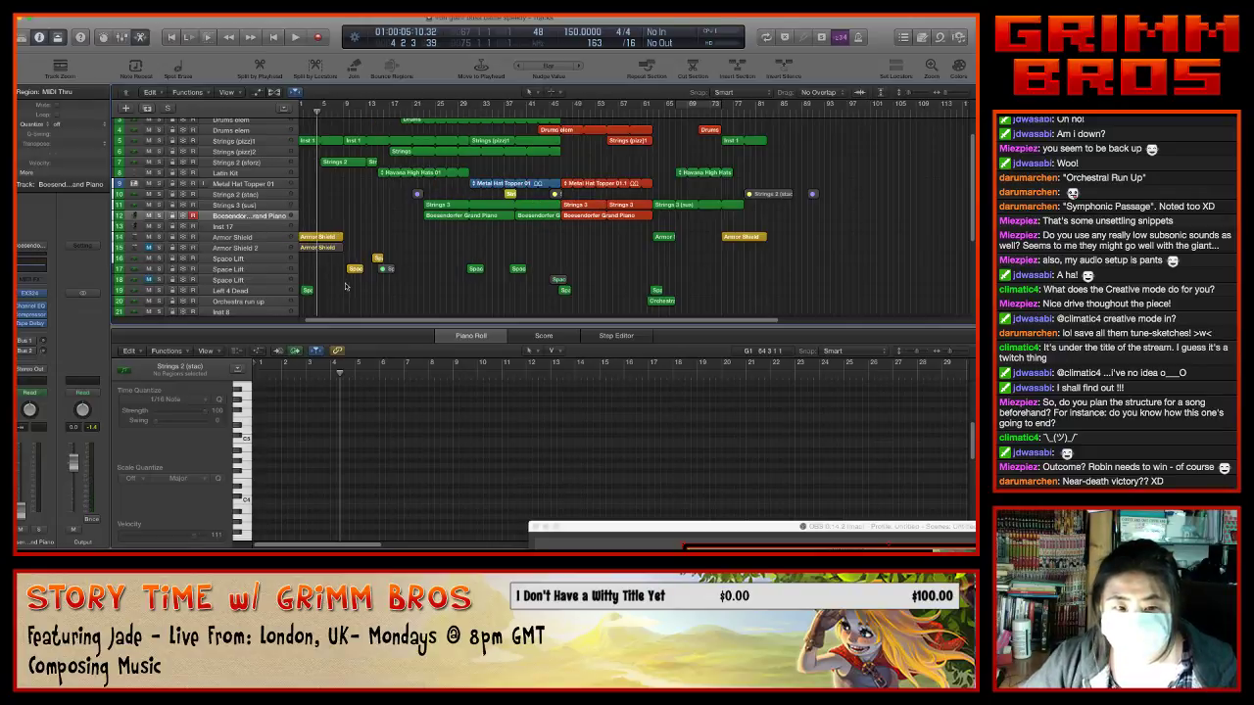
scroll(344, 320, "left", 1)
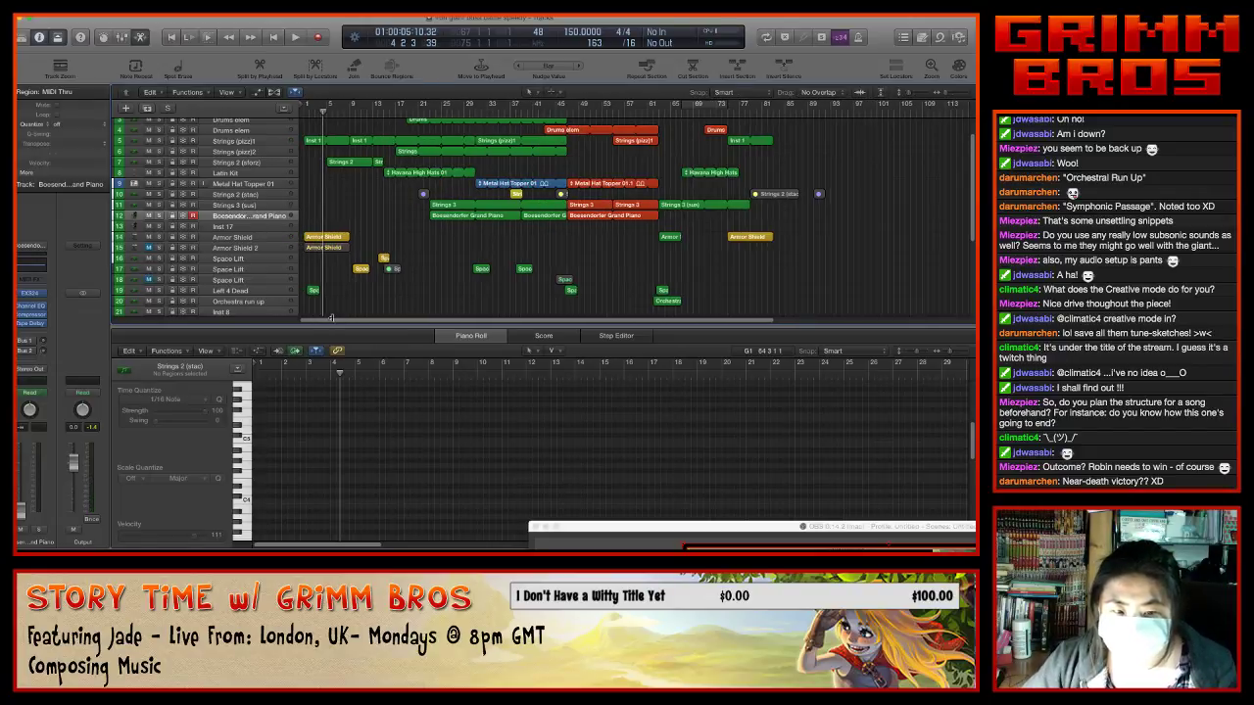
left_click(312, 290)
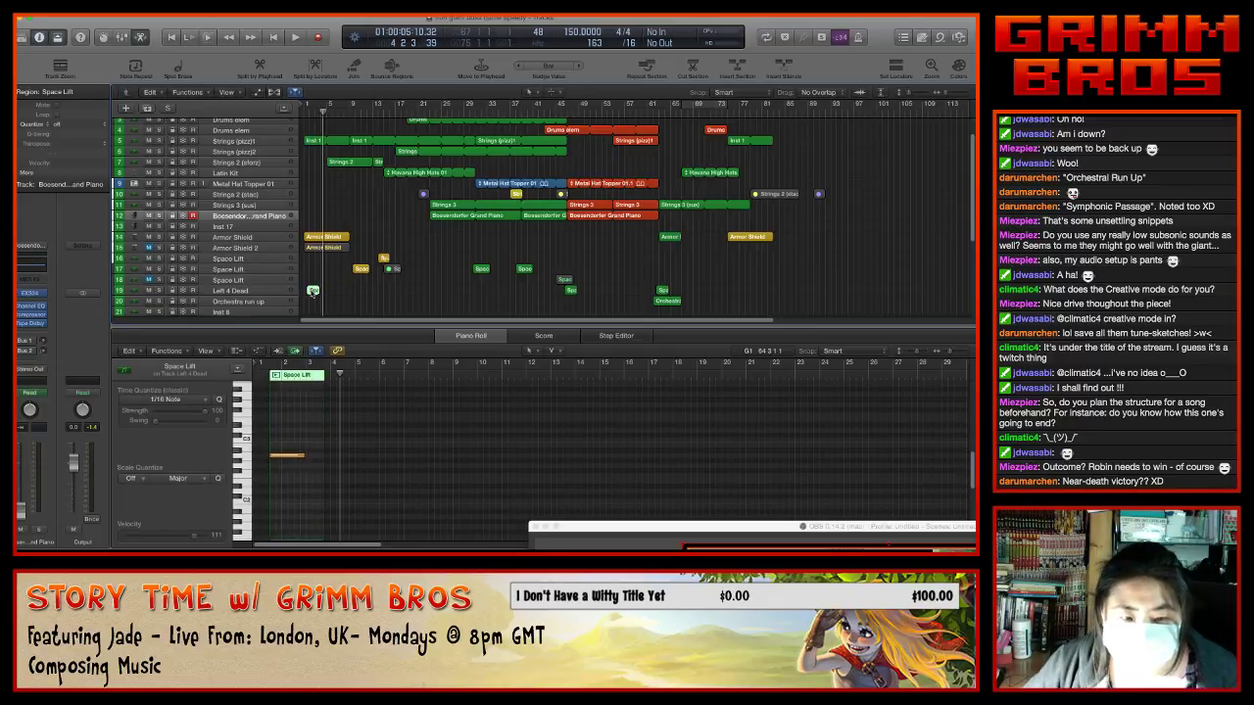
left_click_drag(312, 291, 775, 290)
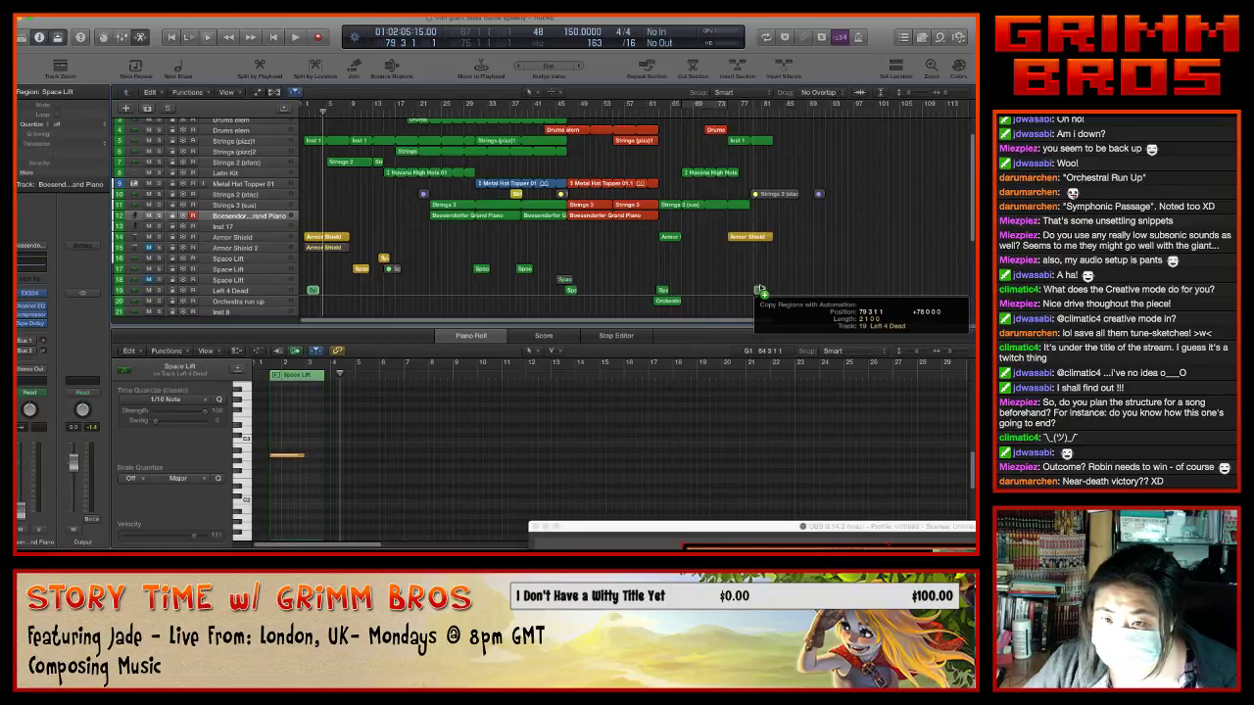
scroll(774, 284, "up", 2)
scroll(774, 283, "up", 2)
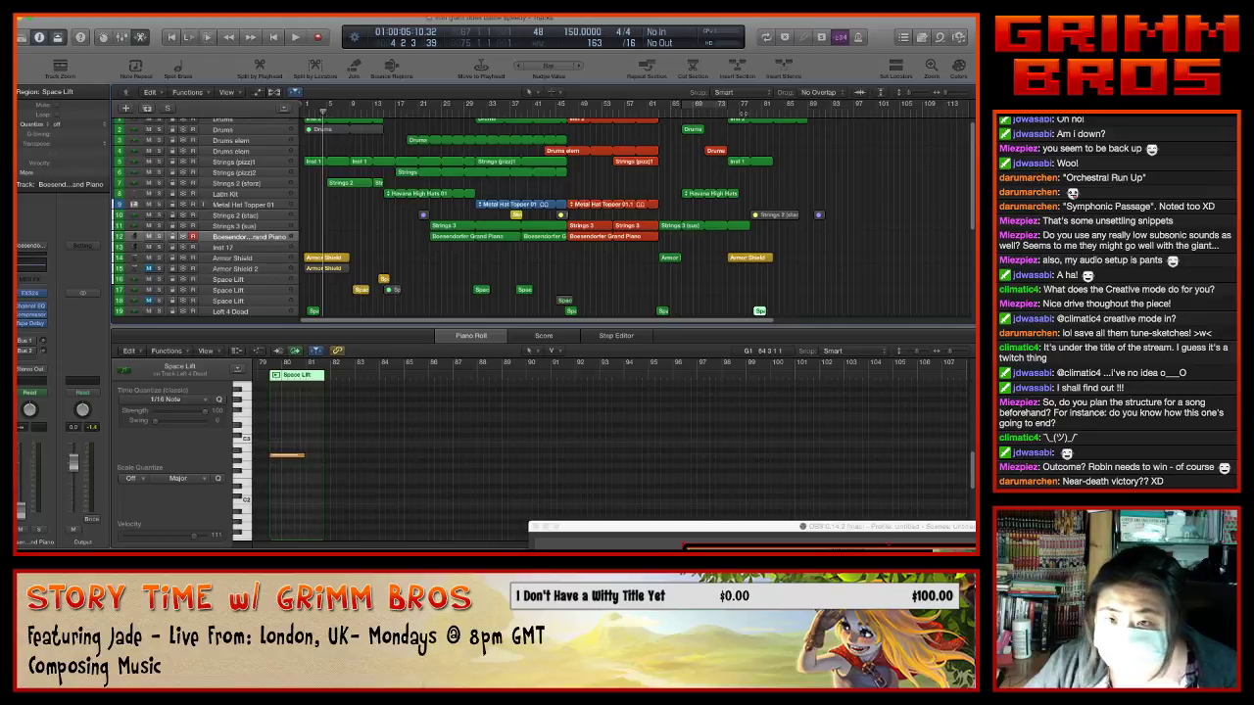
- Set the playhead to bar 75 and move the copied Space Lift region four bars earlier, into bar 75
left_click(729, 114)
scroll(769, 211, "down", 6)
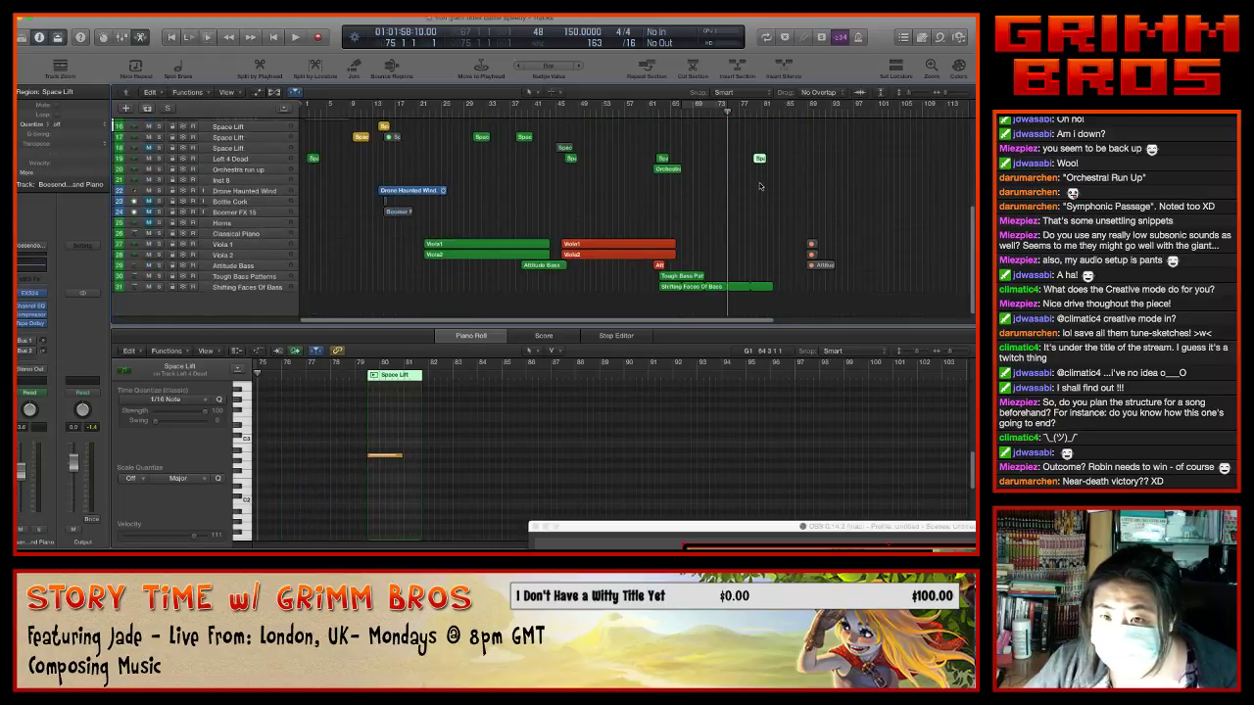
left_click(761, 186)
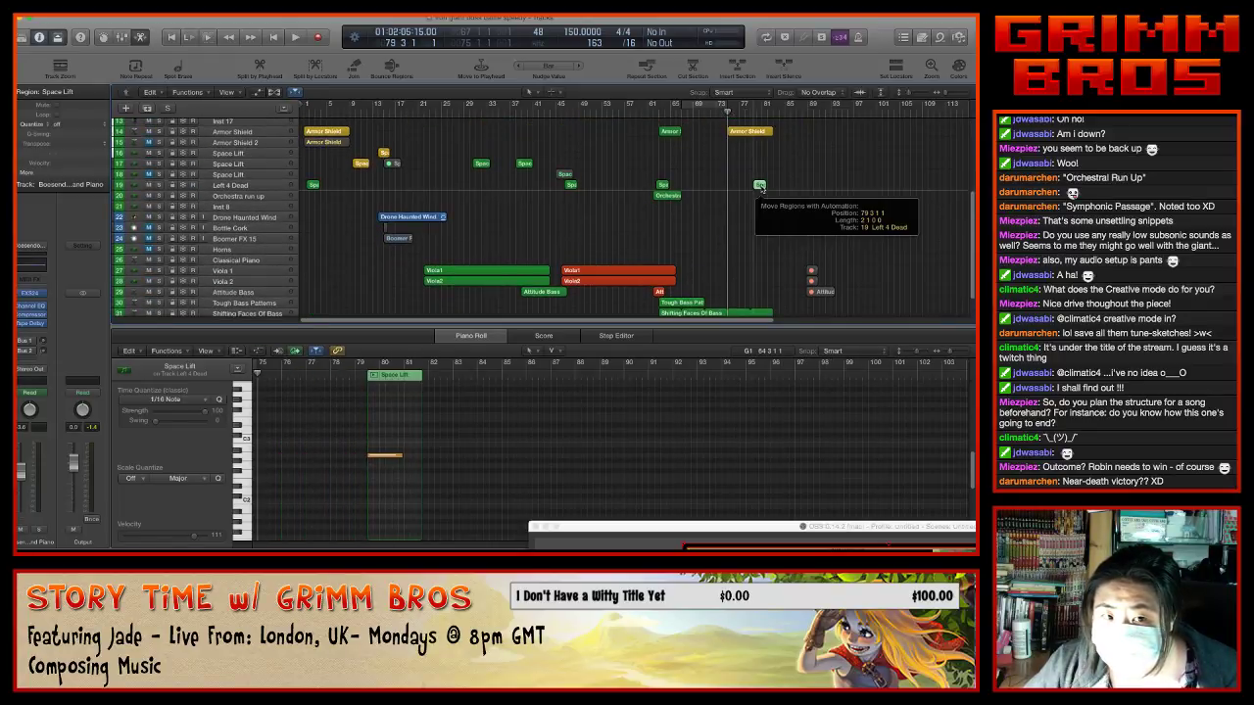
left_click_drag(761, 186, 740, 186)
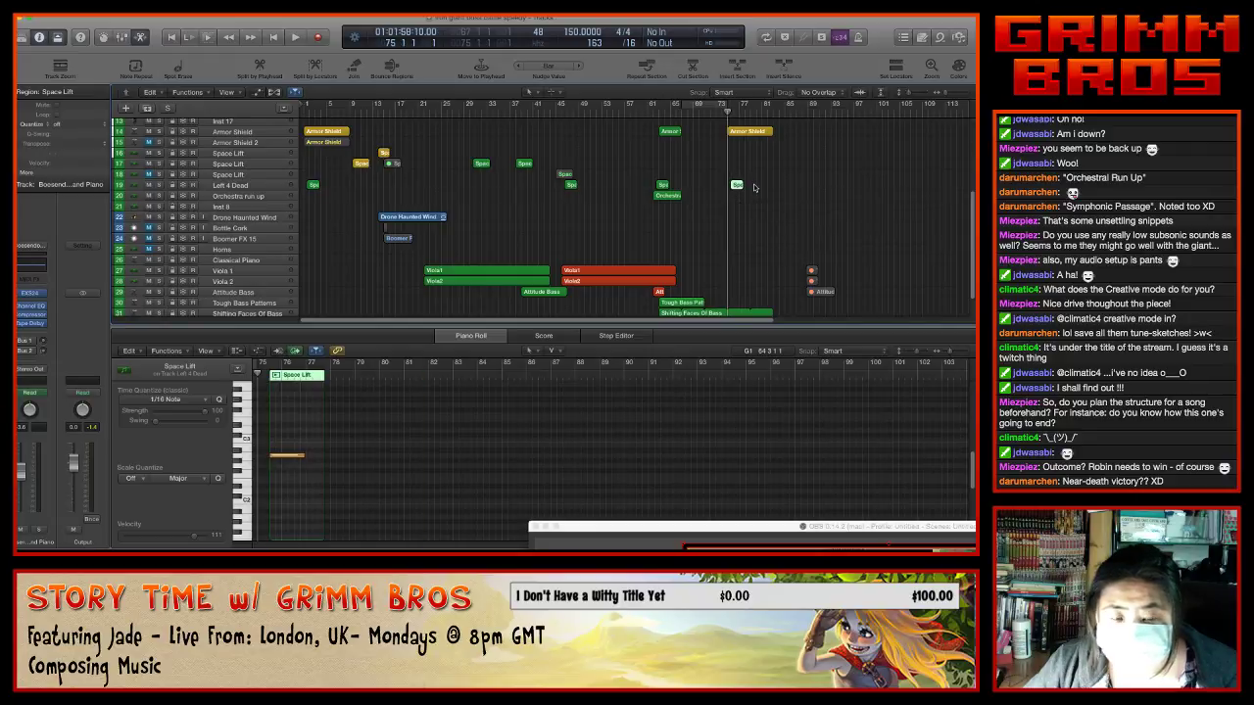
- Raise the Left 4 Dead track's volume automation to -0.4 dB while auditioning the passage from bar 75
key("space")
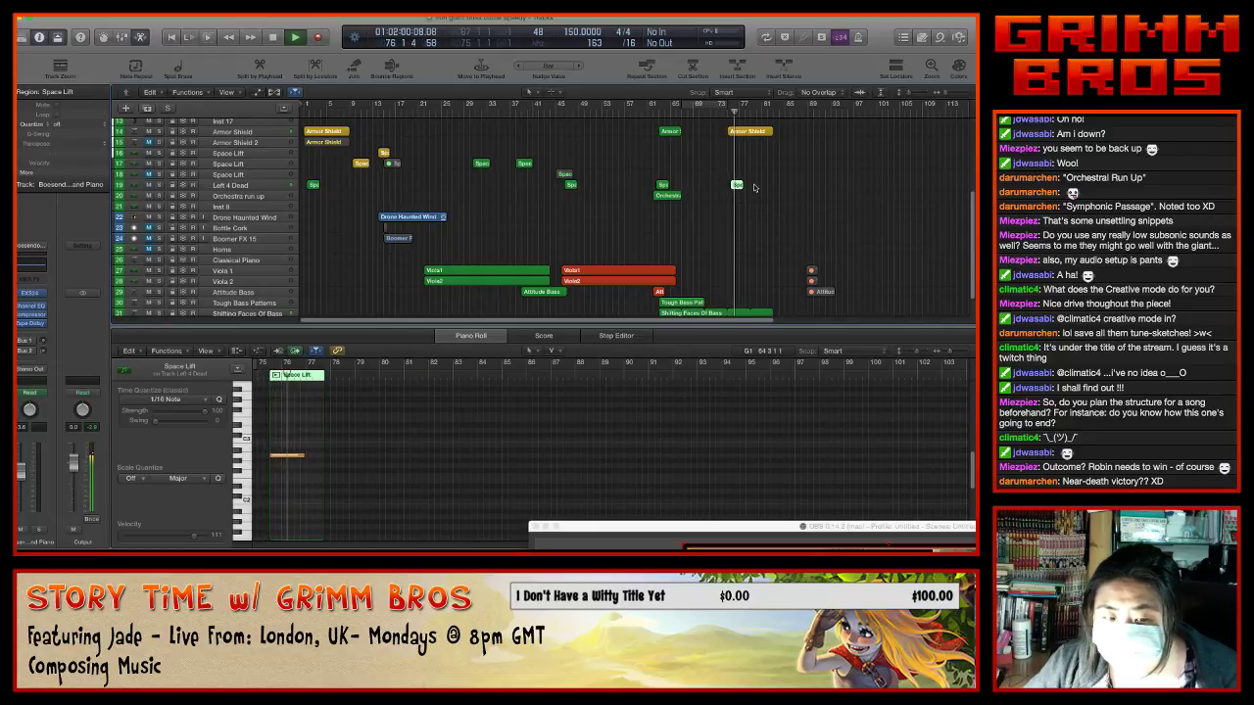
key("a")
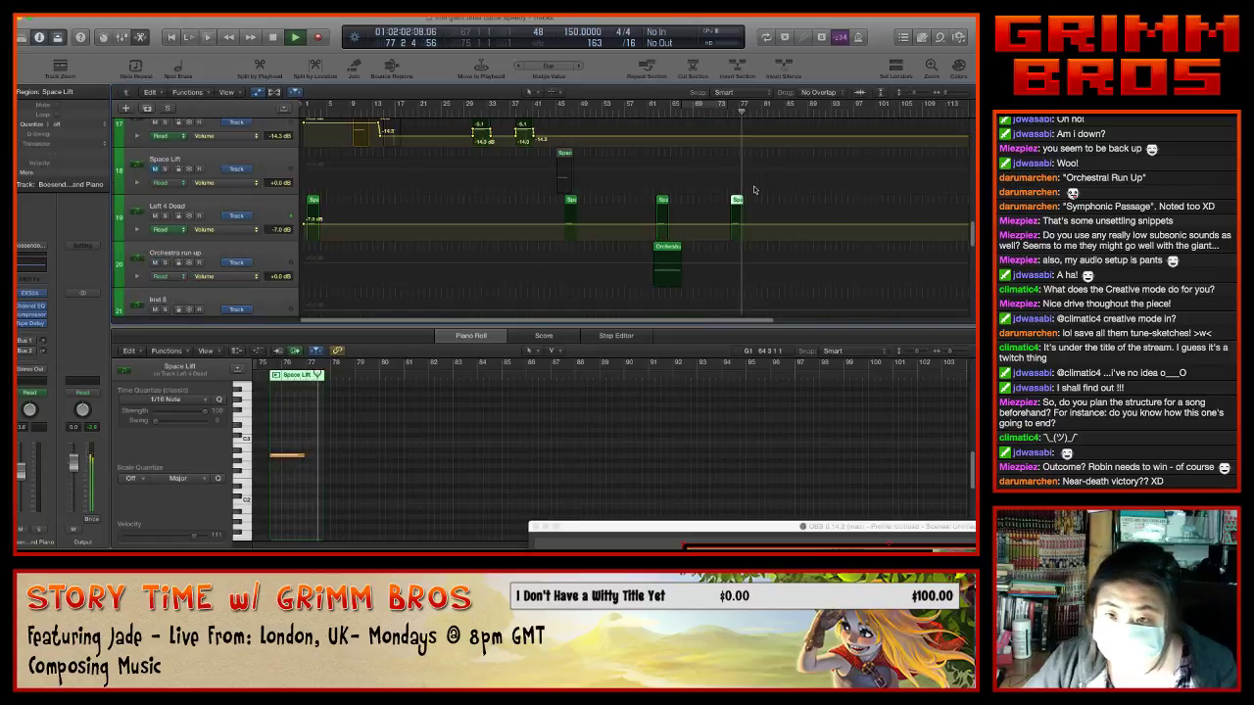
left_click_drag(480, 221, 486, 221)
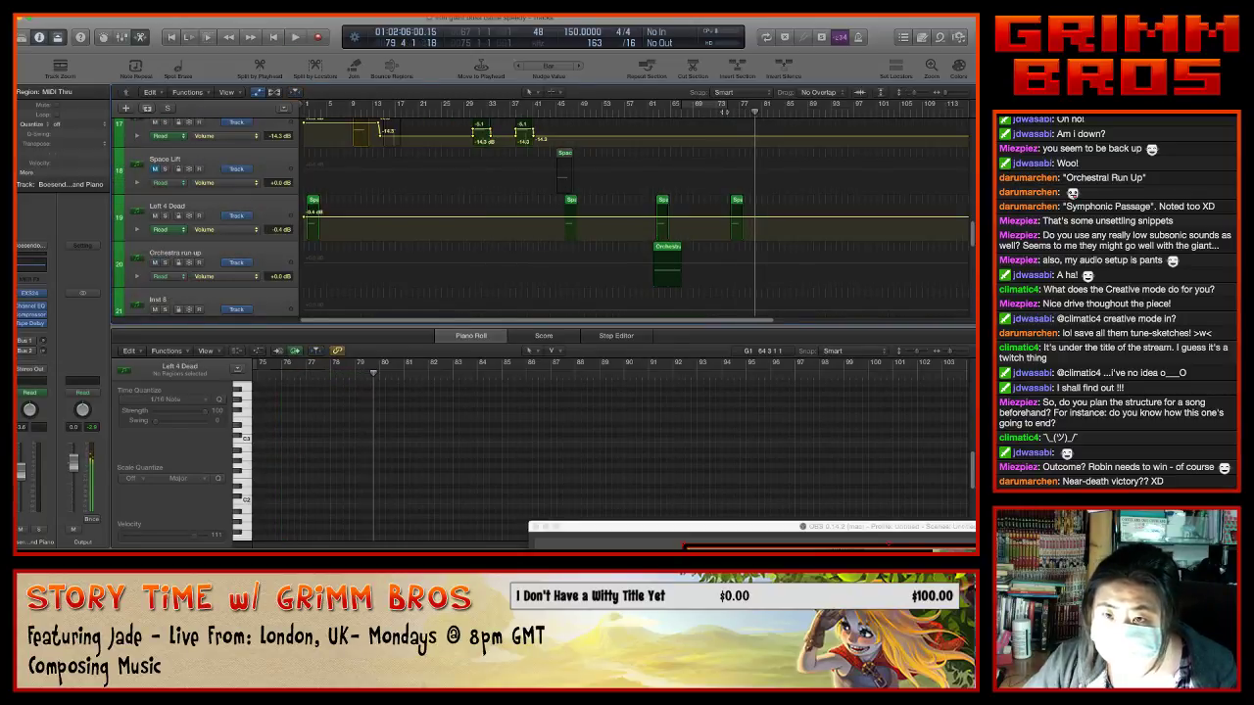
key("space")
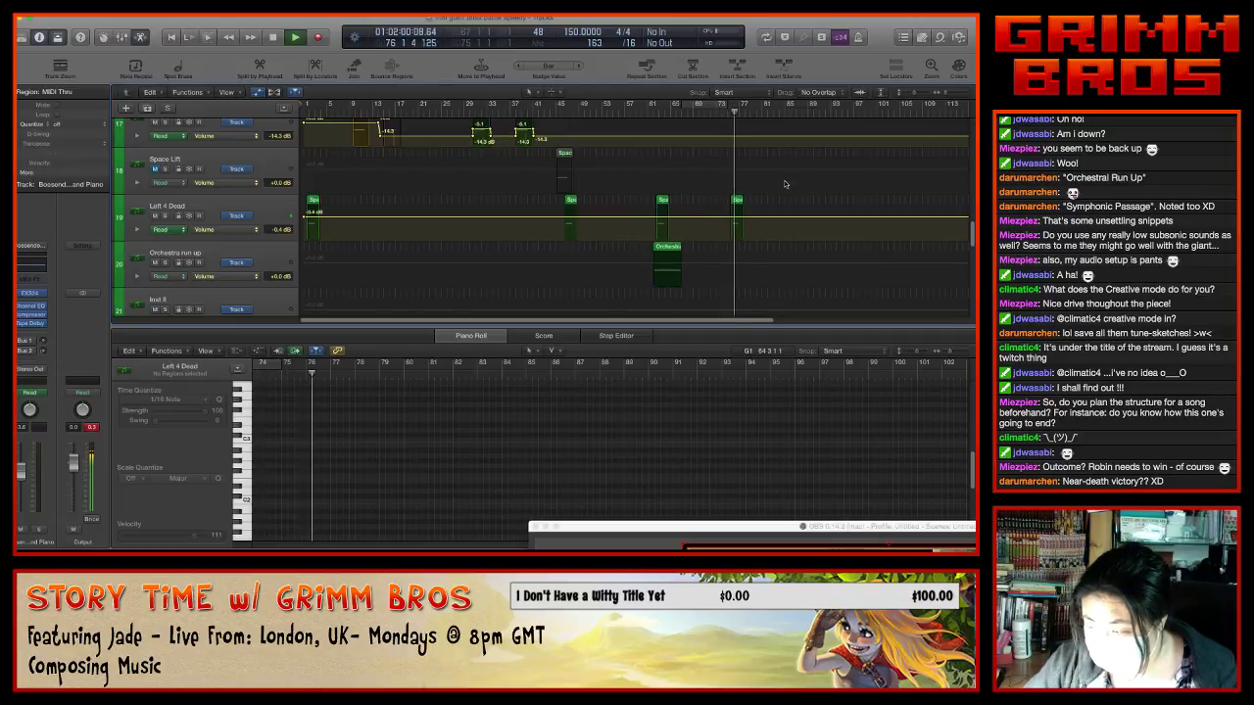
key("a")
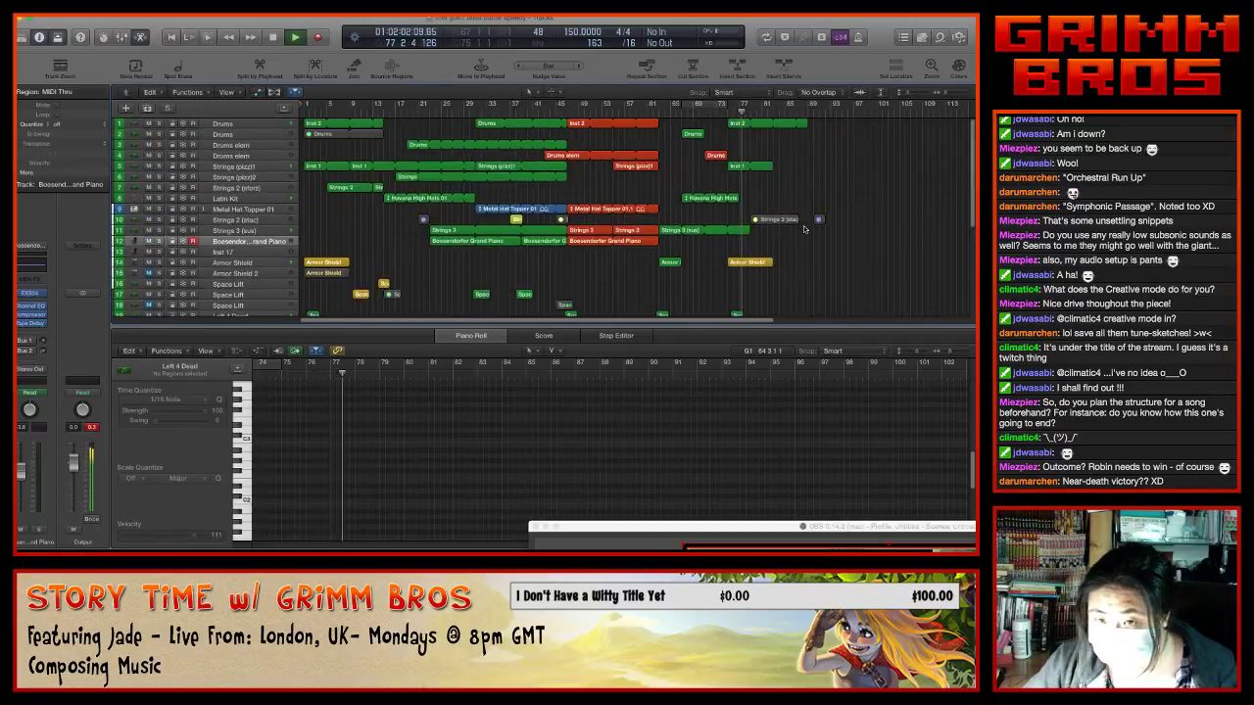
- Stop playback at bar 78 and look over the string, effect and bass tracks for another part to use
scroll(805, 230, "down", 5)
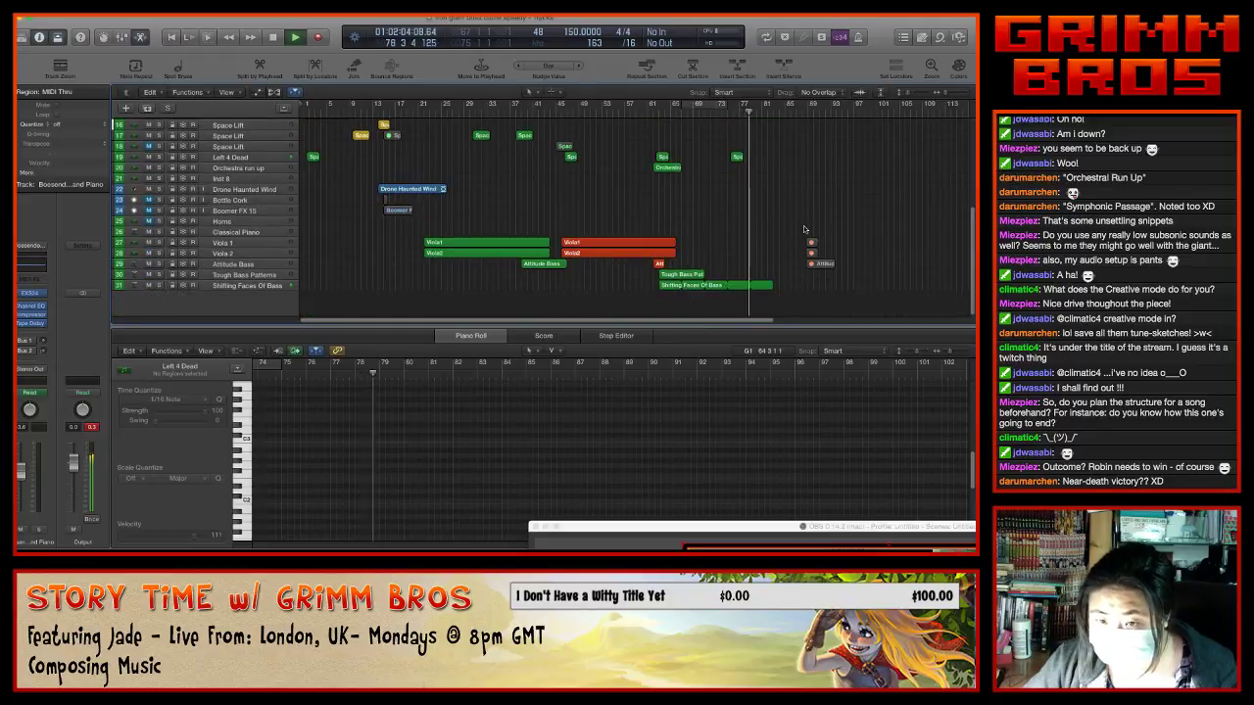
key("space")
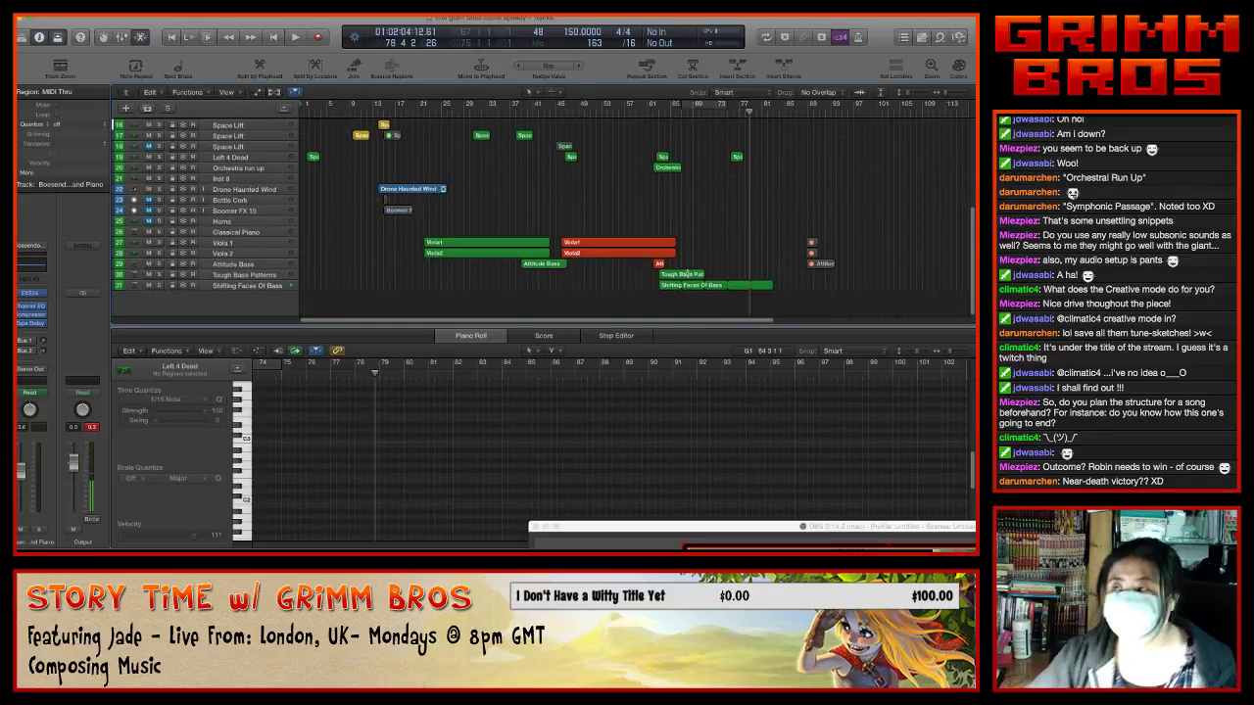
left_click(688, 275)
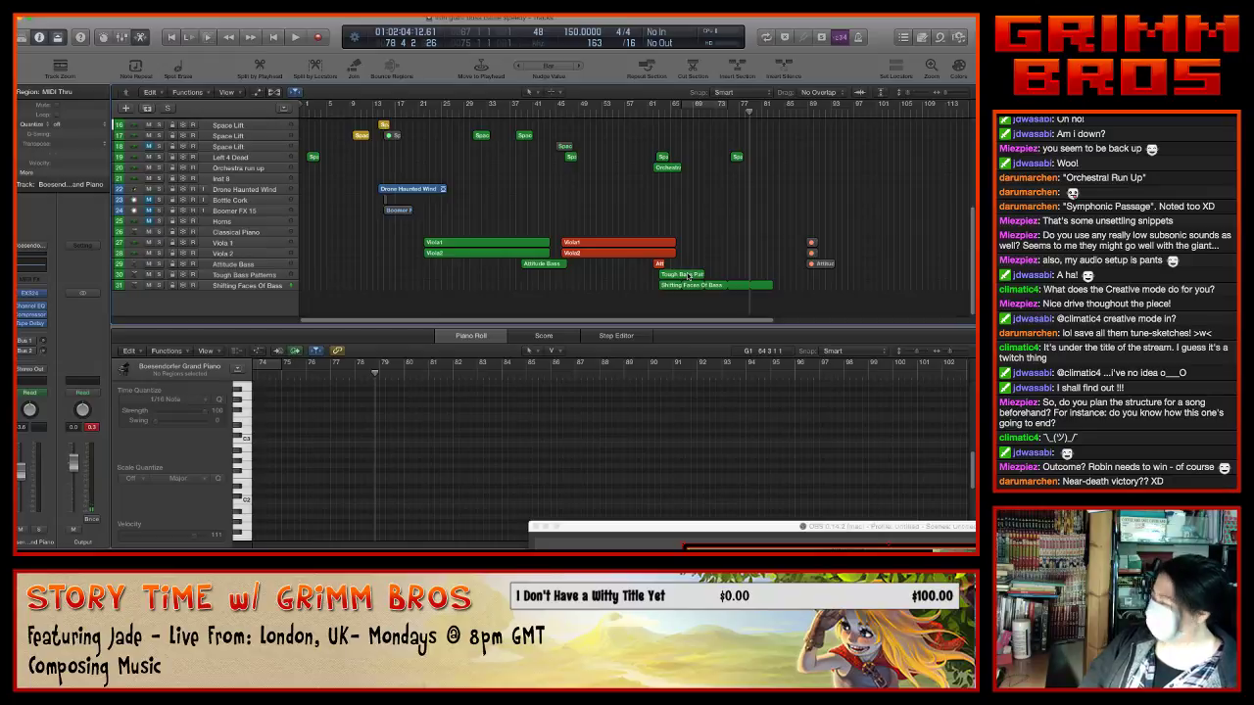
scroll(348, 231, "up", 5)
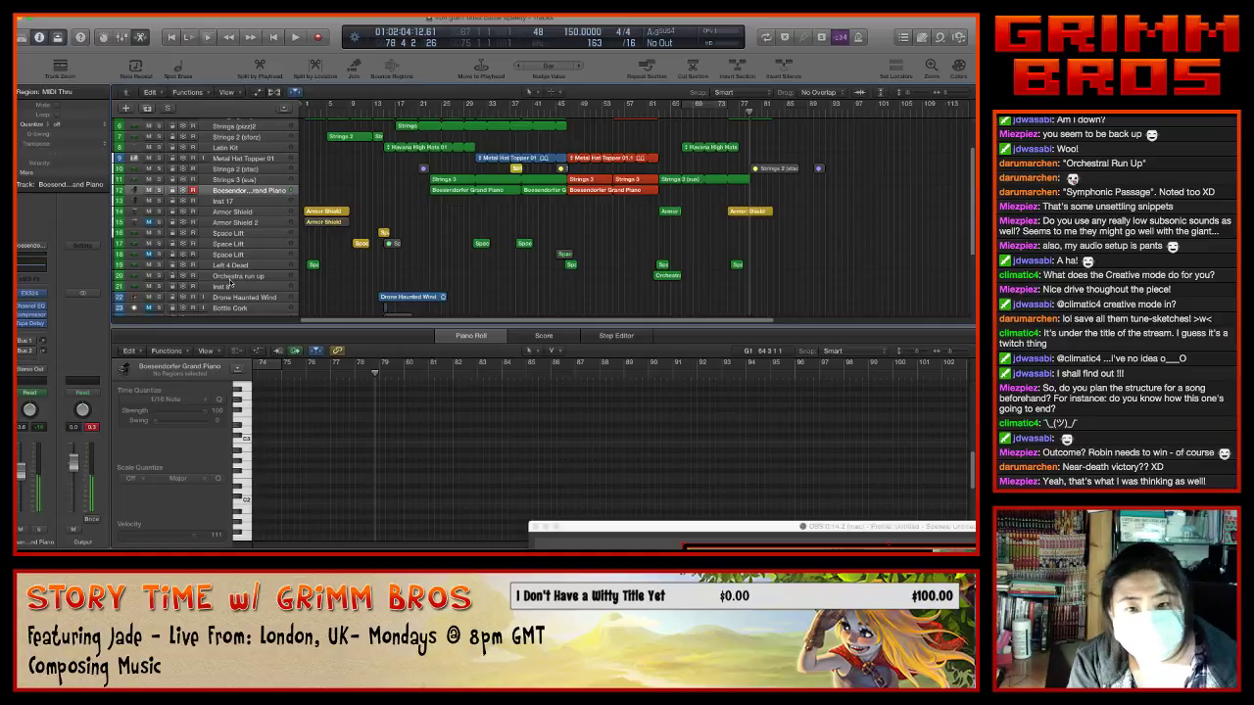
scroll(235, 280, "down", 5)
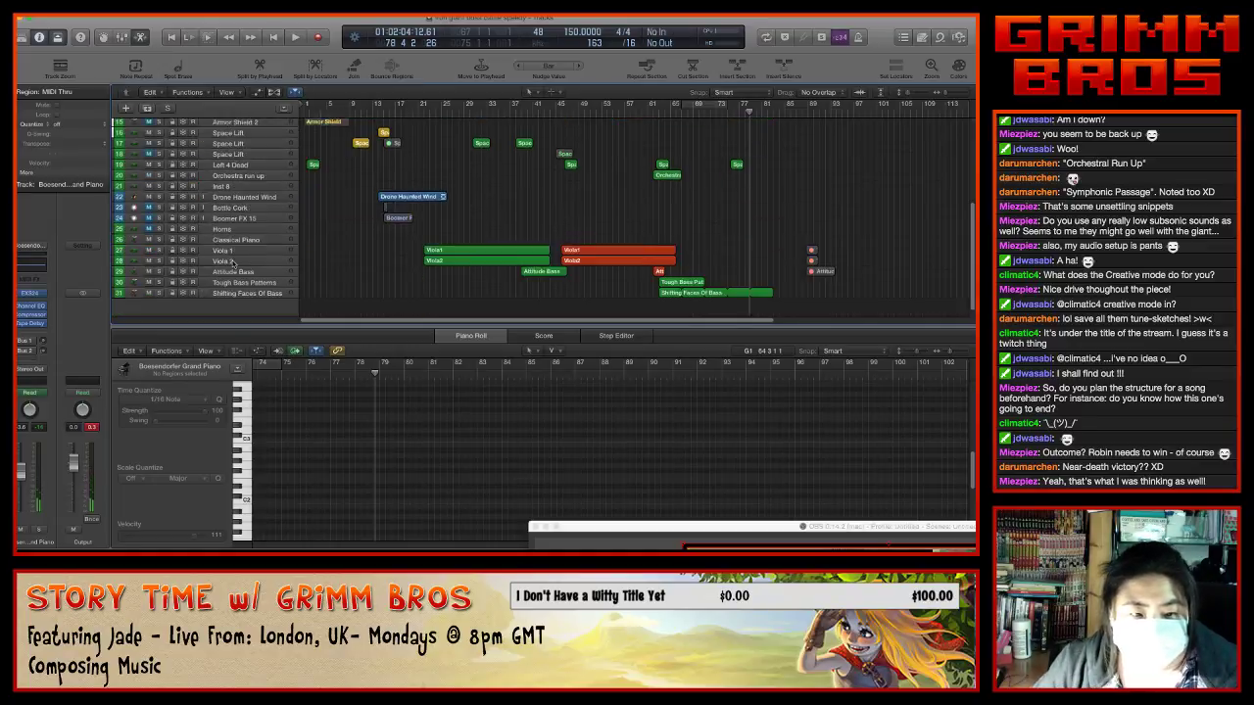
- Insert an Arpeggiator on the Classical Piano track, with outside-in note order and a 1/16 rate
left_click(235, 234)
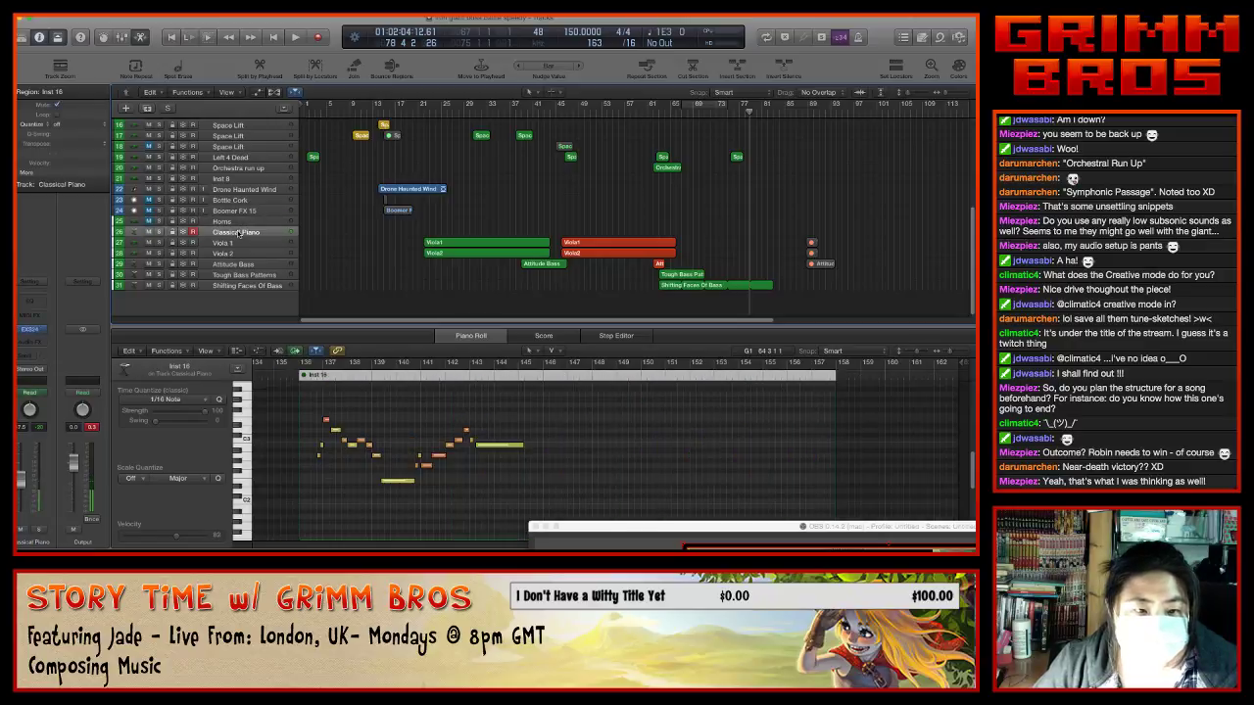
left_click(42, 317)
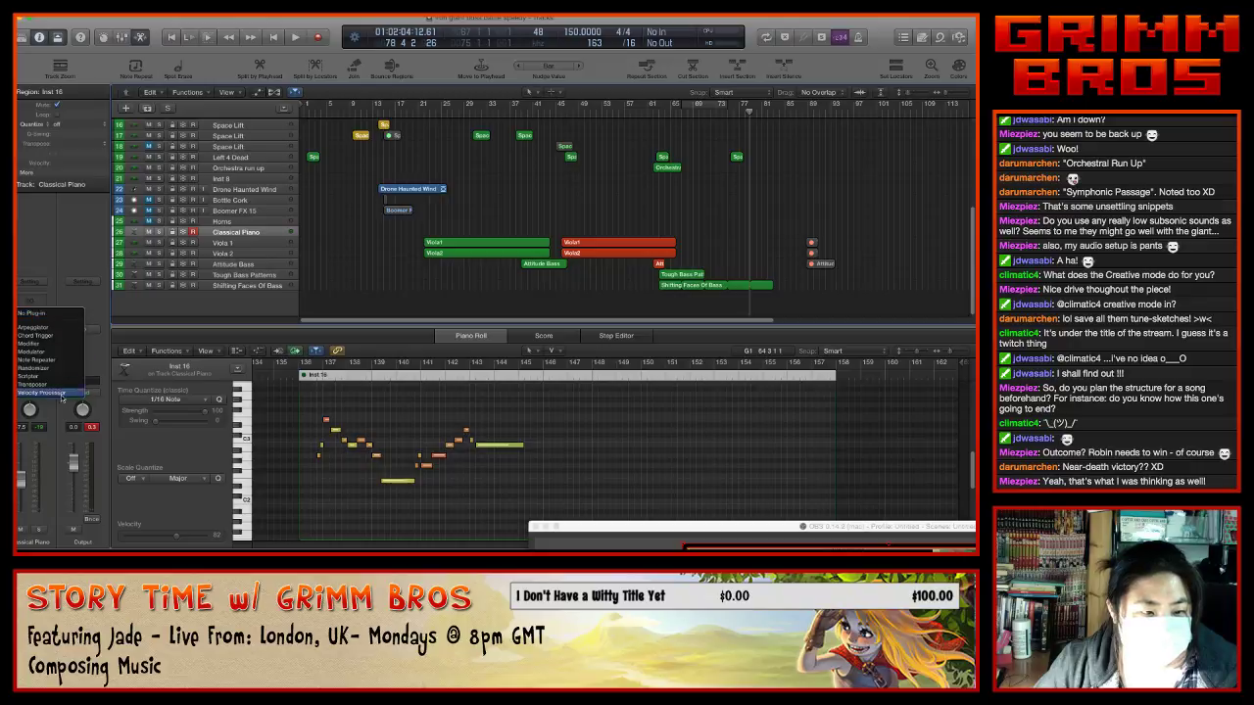
left_click(50, 328)
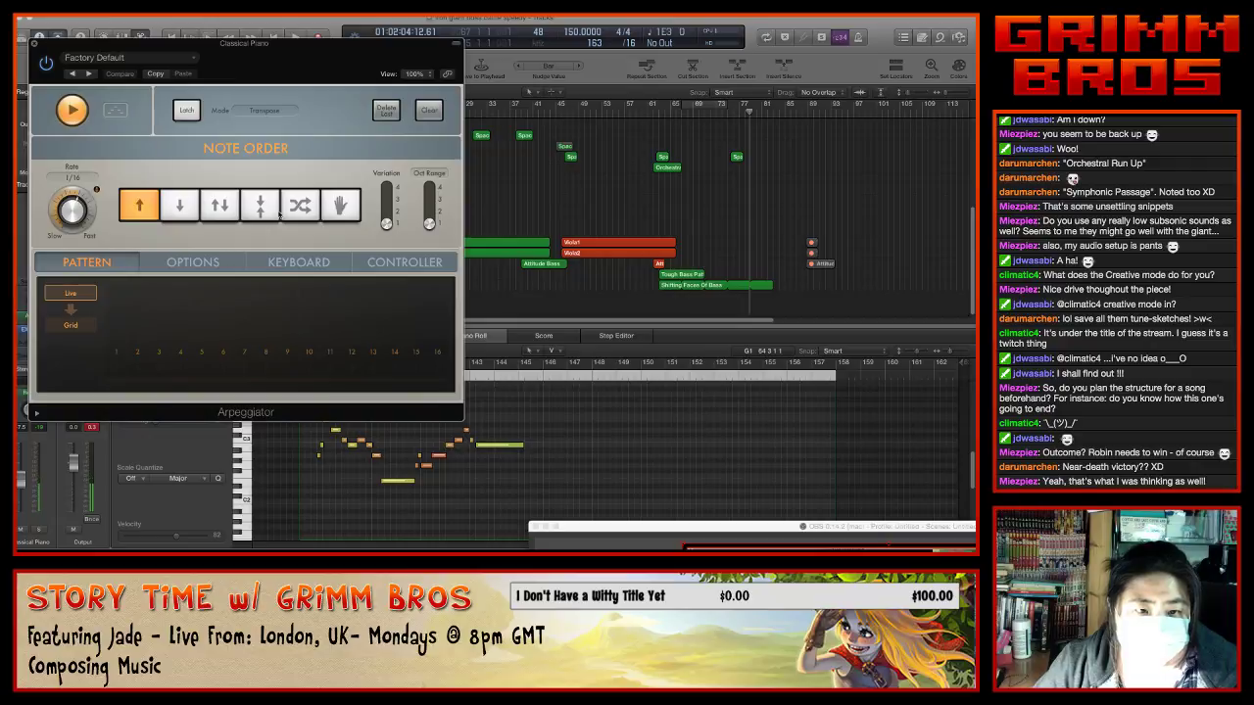
left_click(276, 213)
left_click_drag(88, 225, 74, 229)
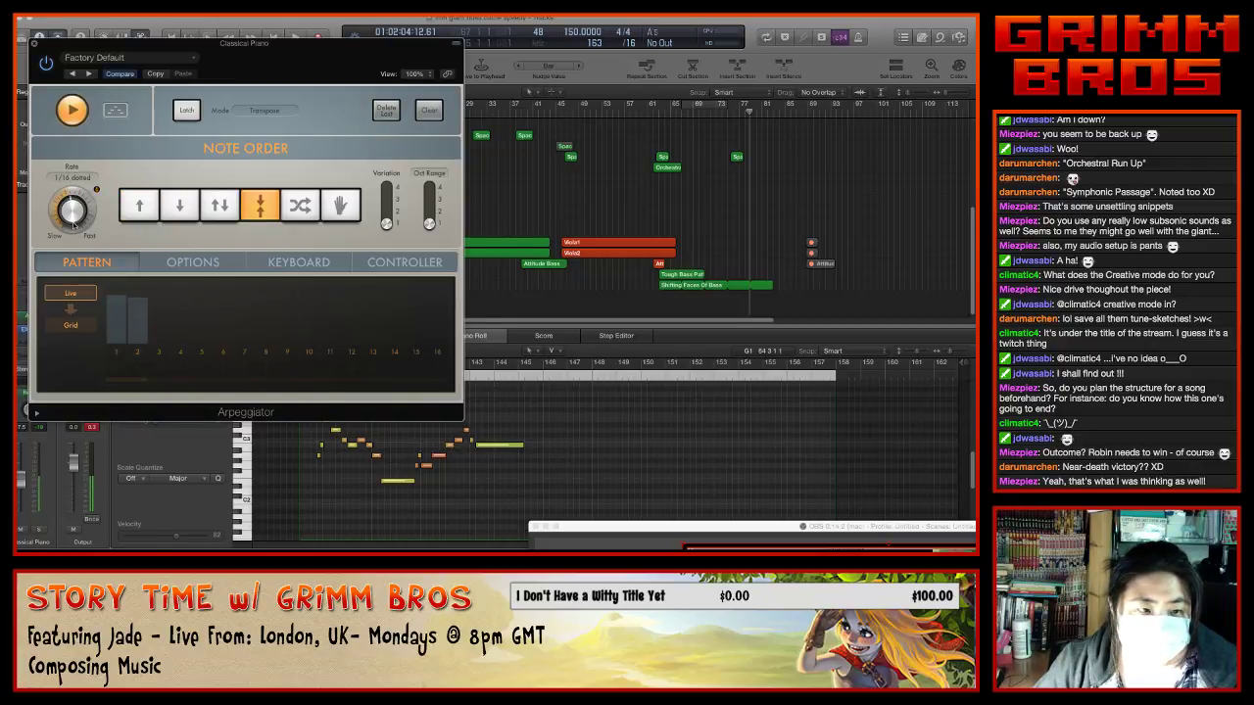
left_click_drag(75, 213, 76, 215)
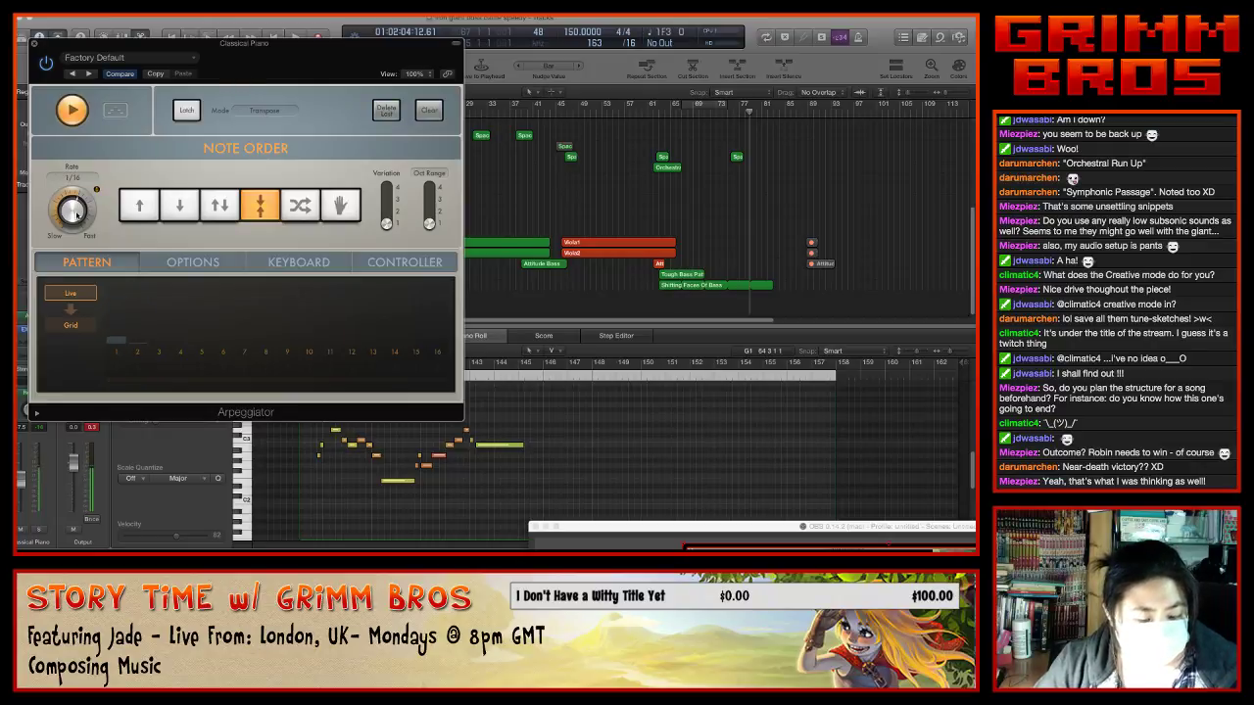
- Replace the Classical Piano track's Arpeggiator with a Chord Trigger, and clear the MIDI effect slot again
left_click(33, 45)
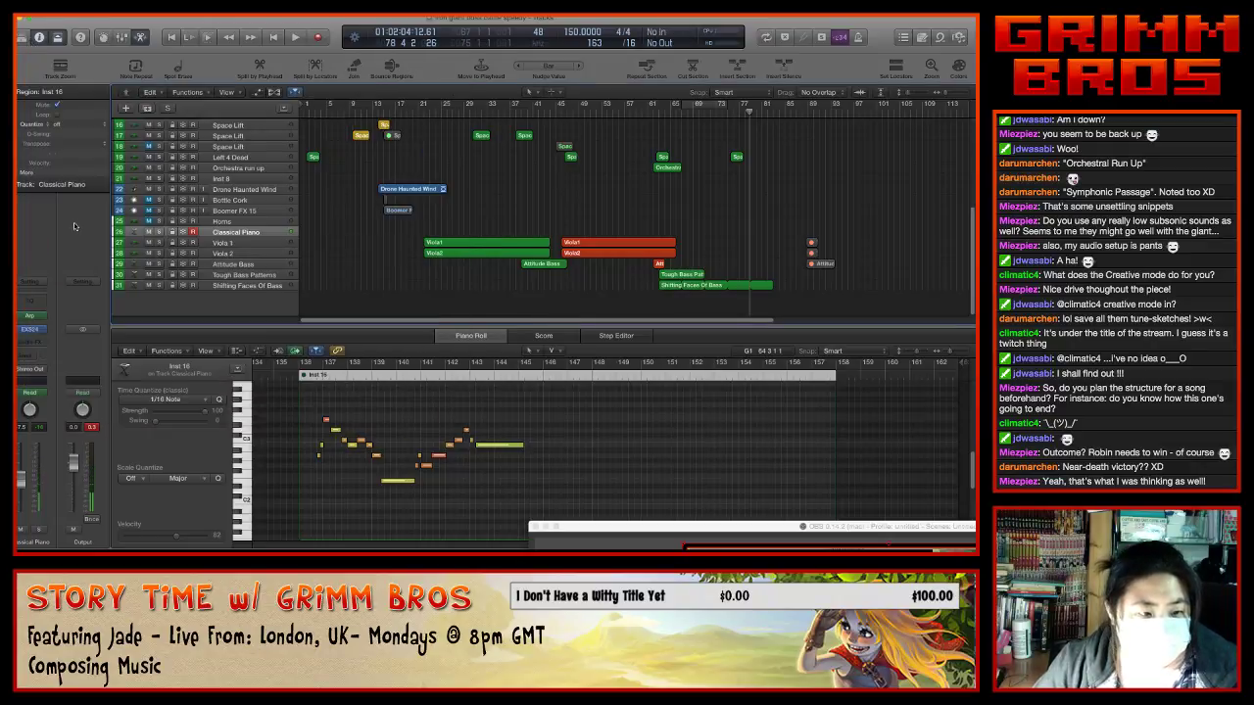
left_click(46, 315)
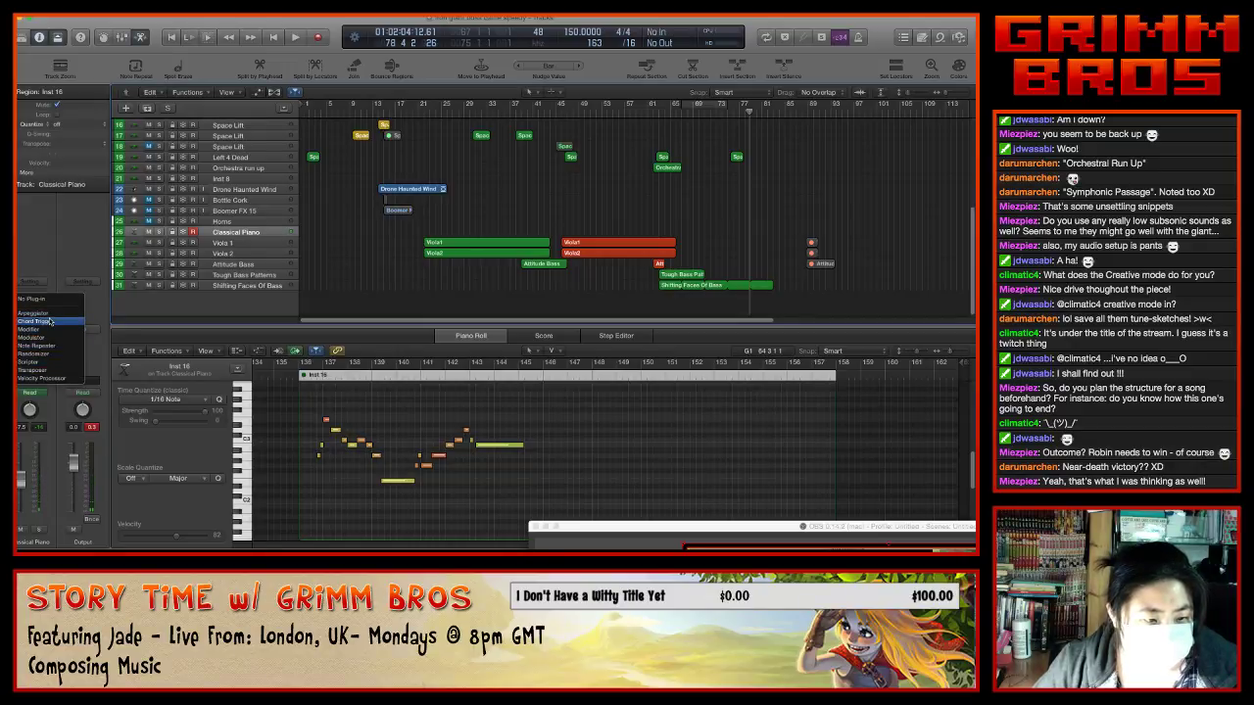
left_click(50, 321)
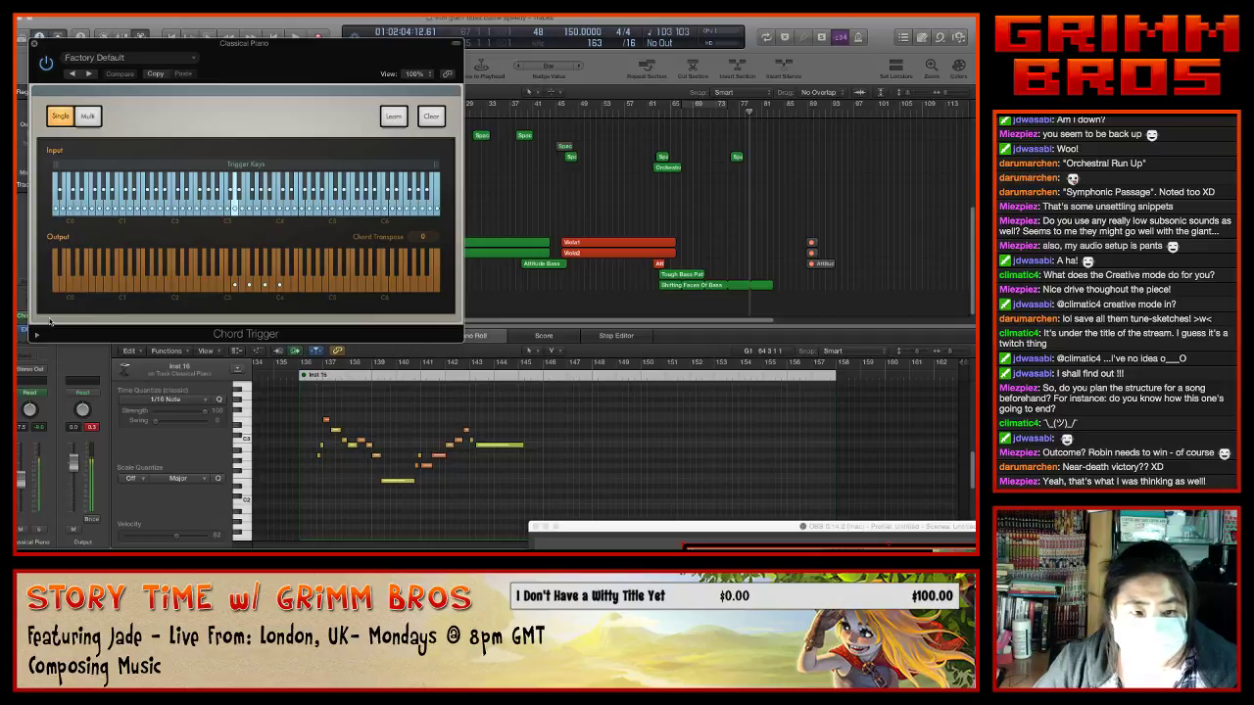
left_click(36, 44)
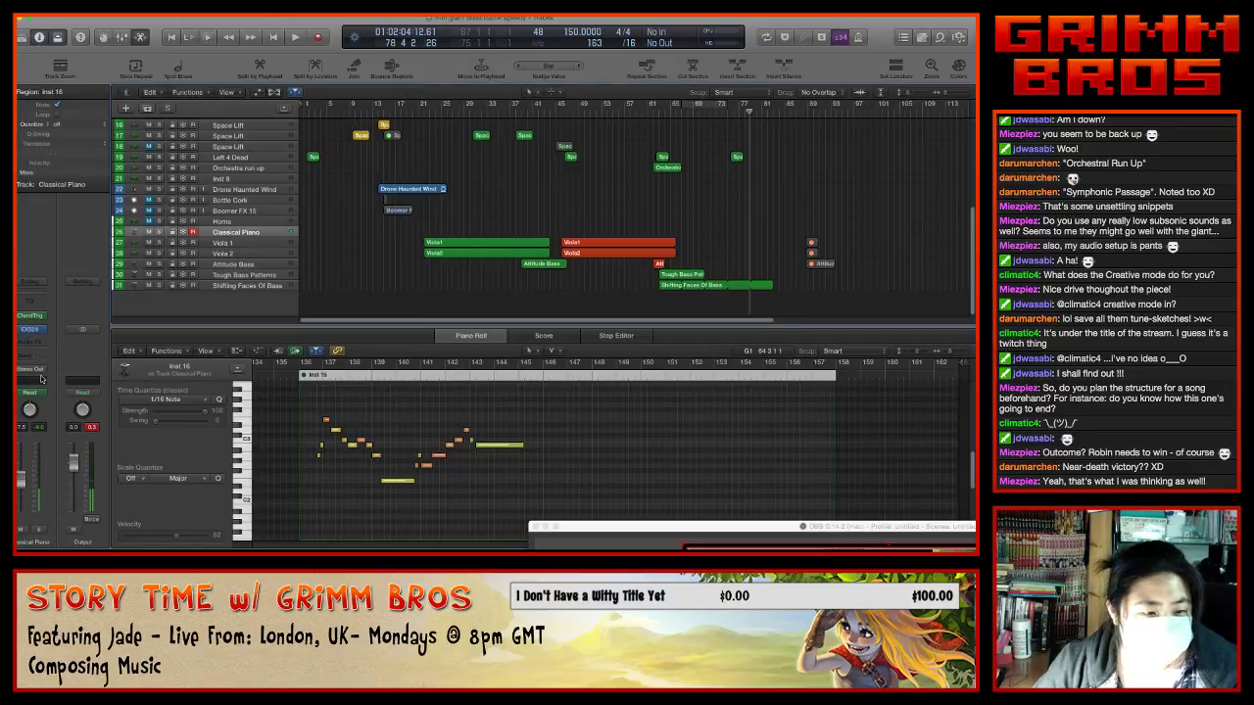
left_click(47, 318)
left_click(49, 292)
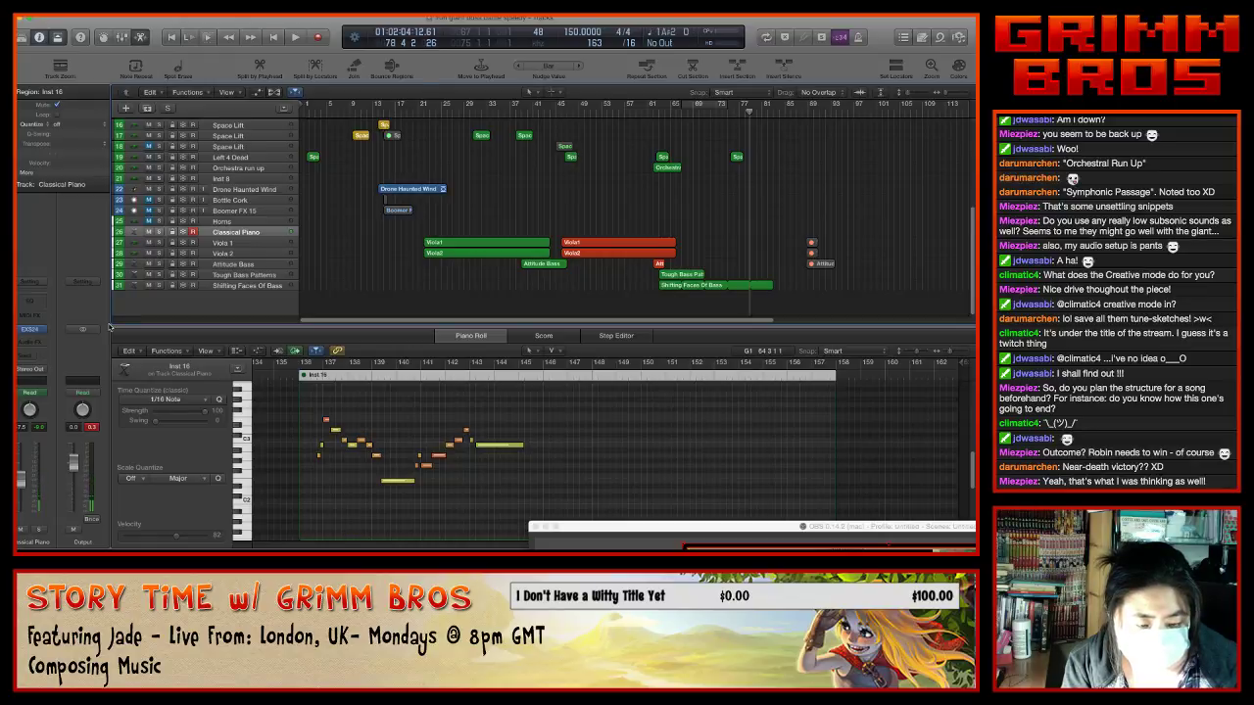
- Play the arrangement from bar 42 to bar 80, checking the Drums region at bar 67 and the parts around bar 75
scroll(609, 276, "up", 5)
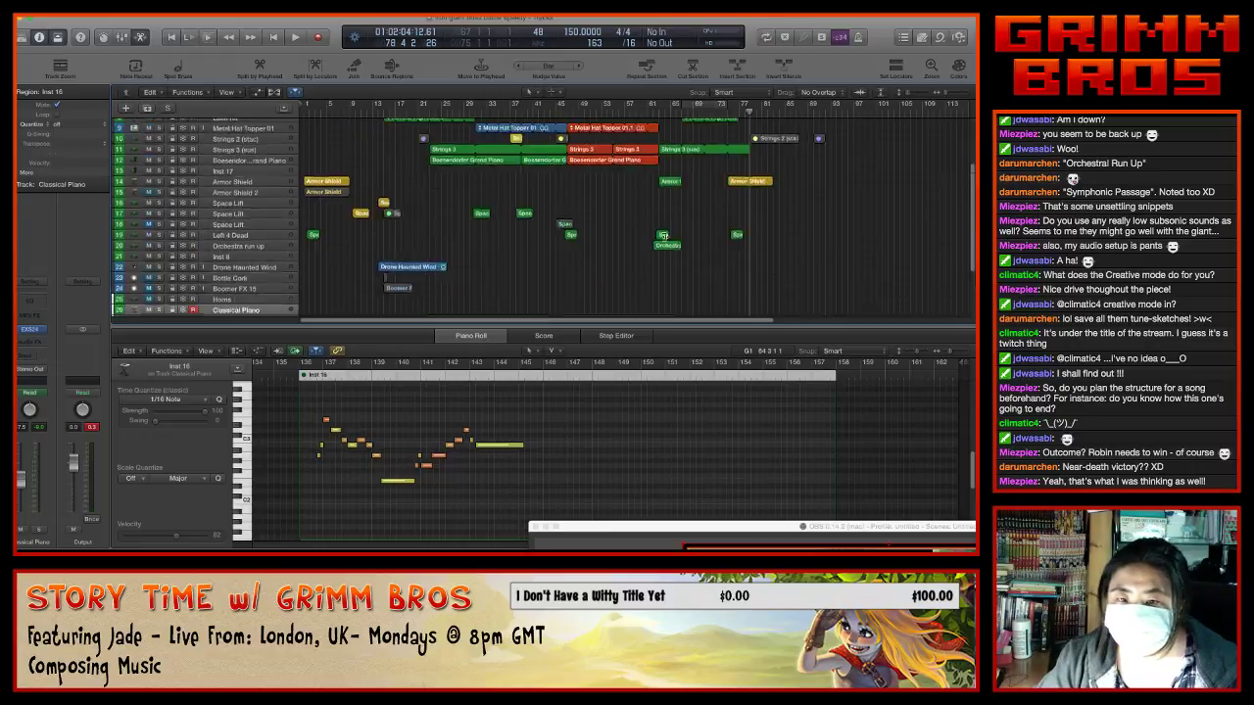
left_click(610, 277)
left_click(537, 108)
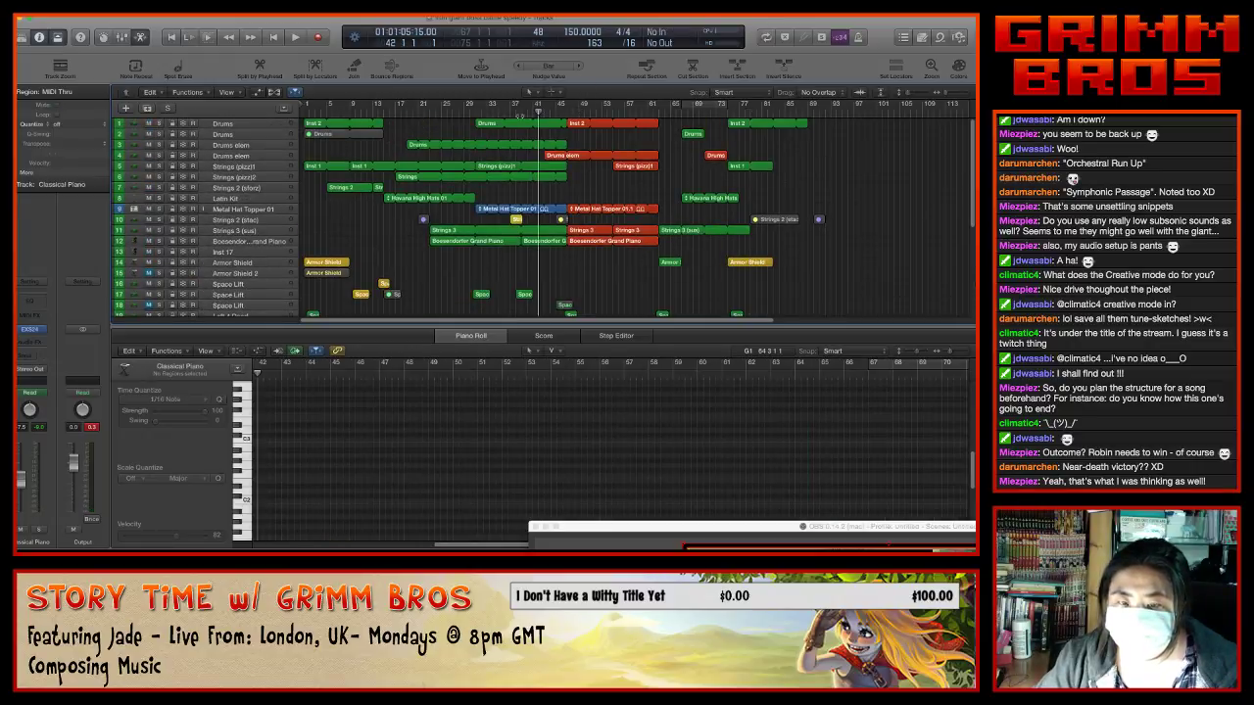
key("space")
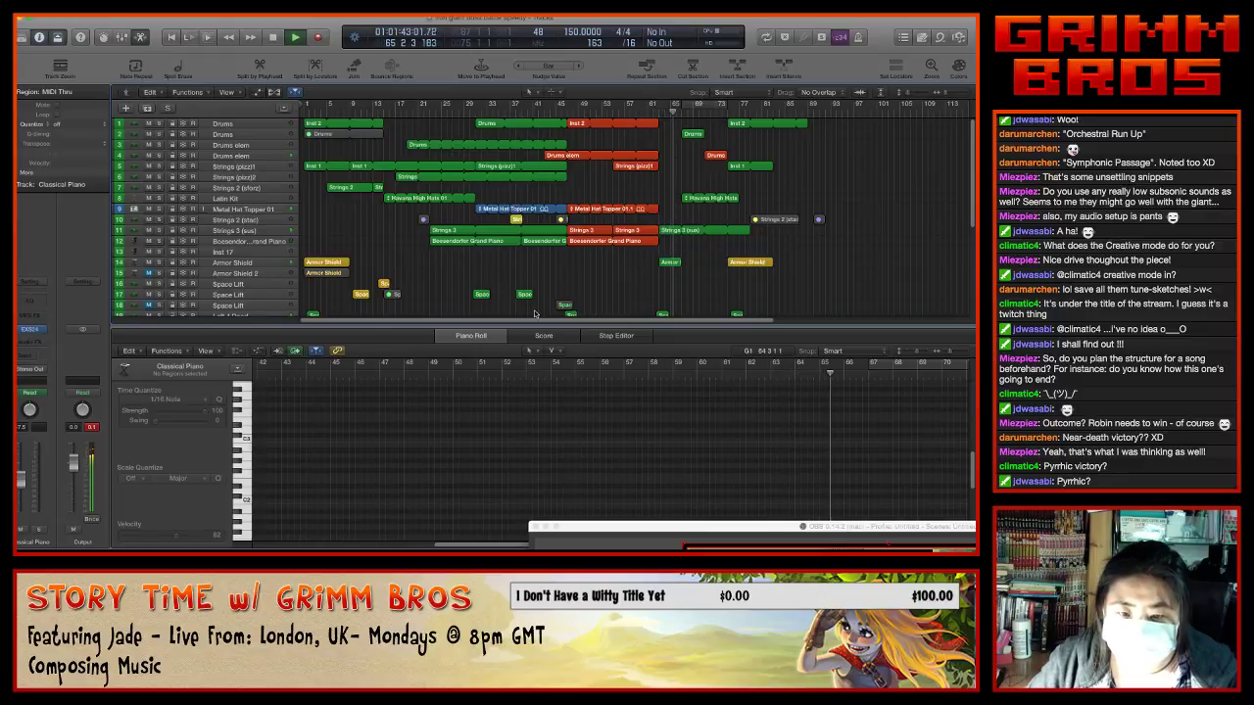
scroll(578, 294, "right", 5)
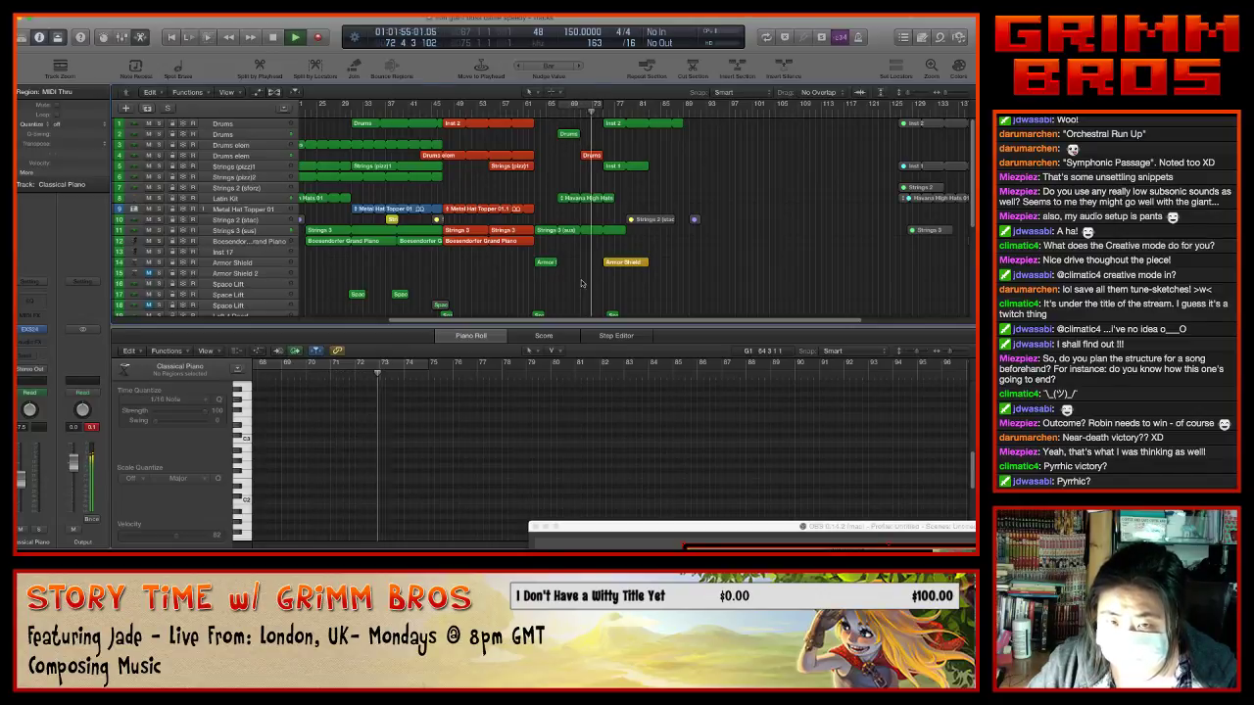
left_click(568, 133)
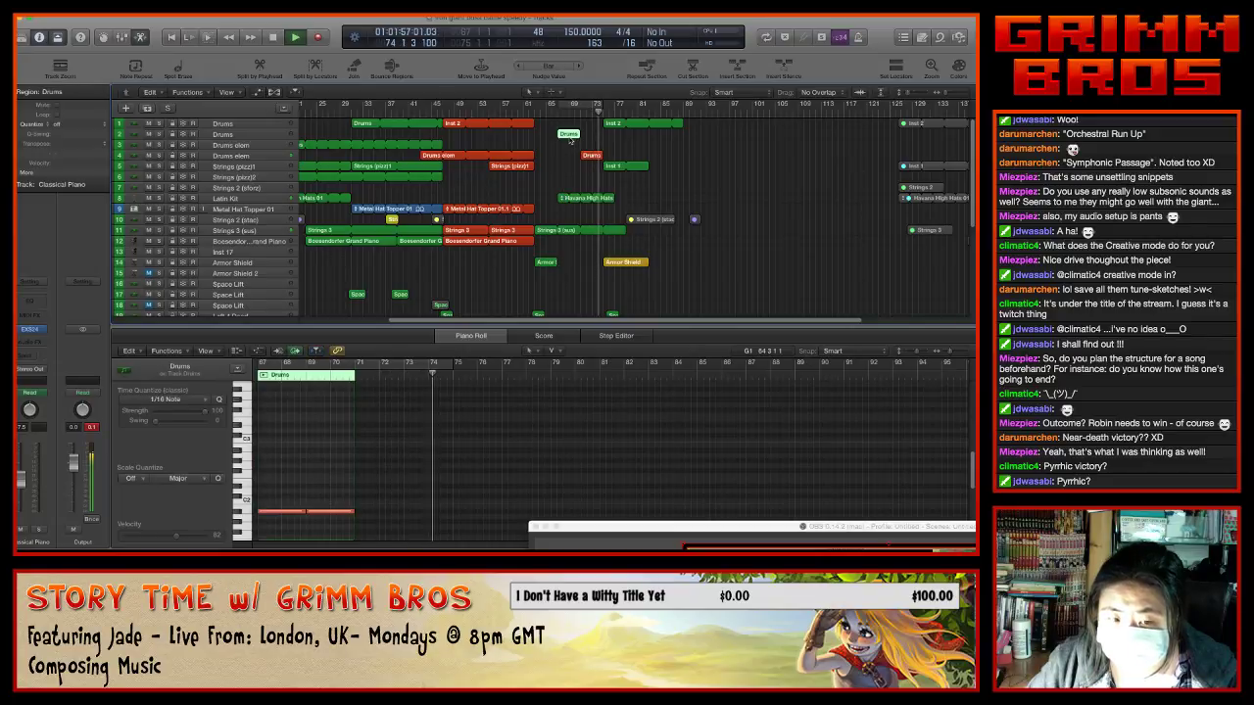
left_click(697, 169)
scroll(696, 171, "down", 5)
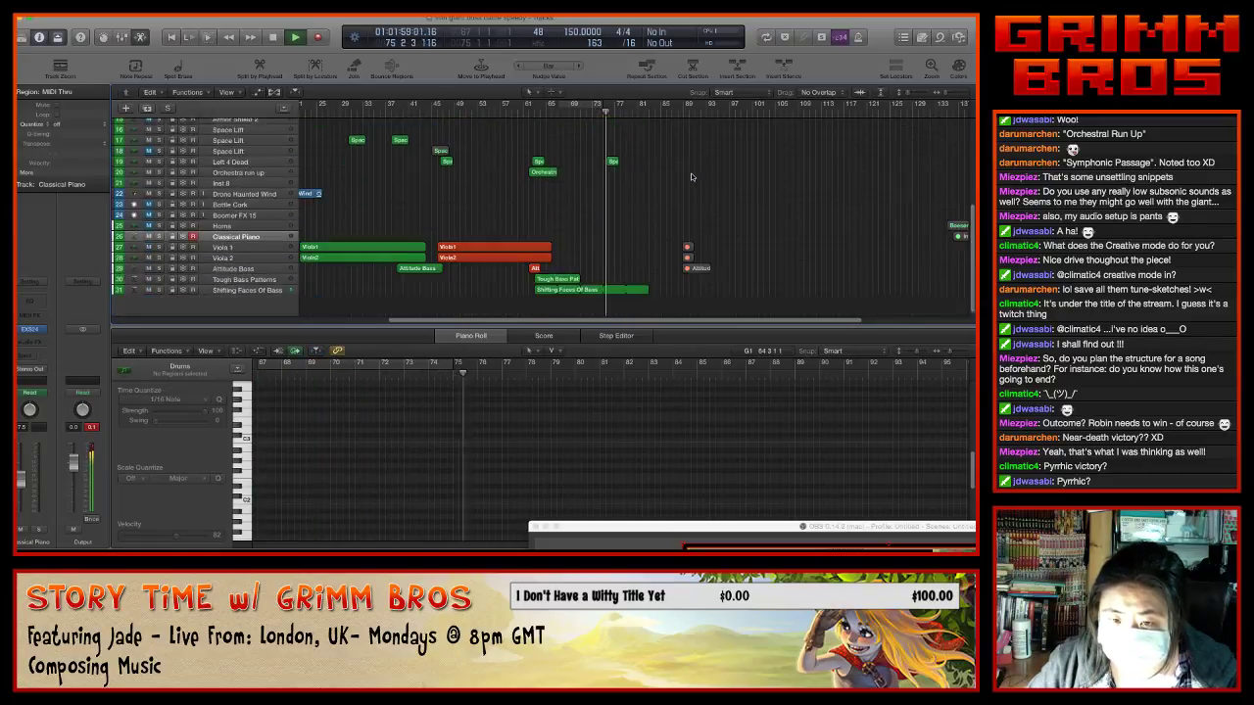
scroll(691, 177, "up", 5)
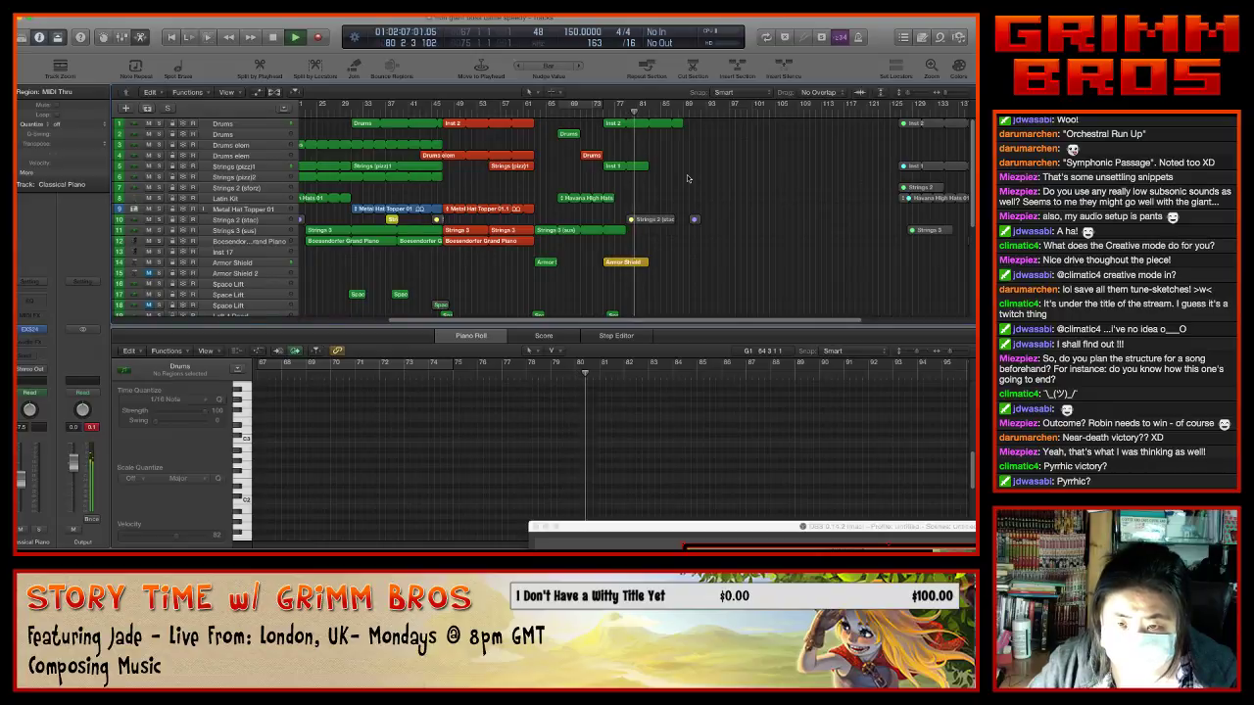
key("space")
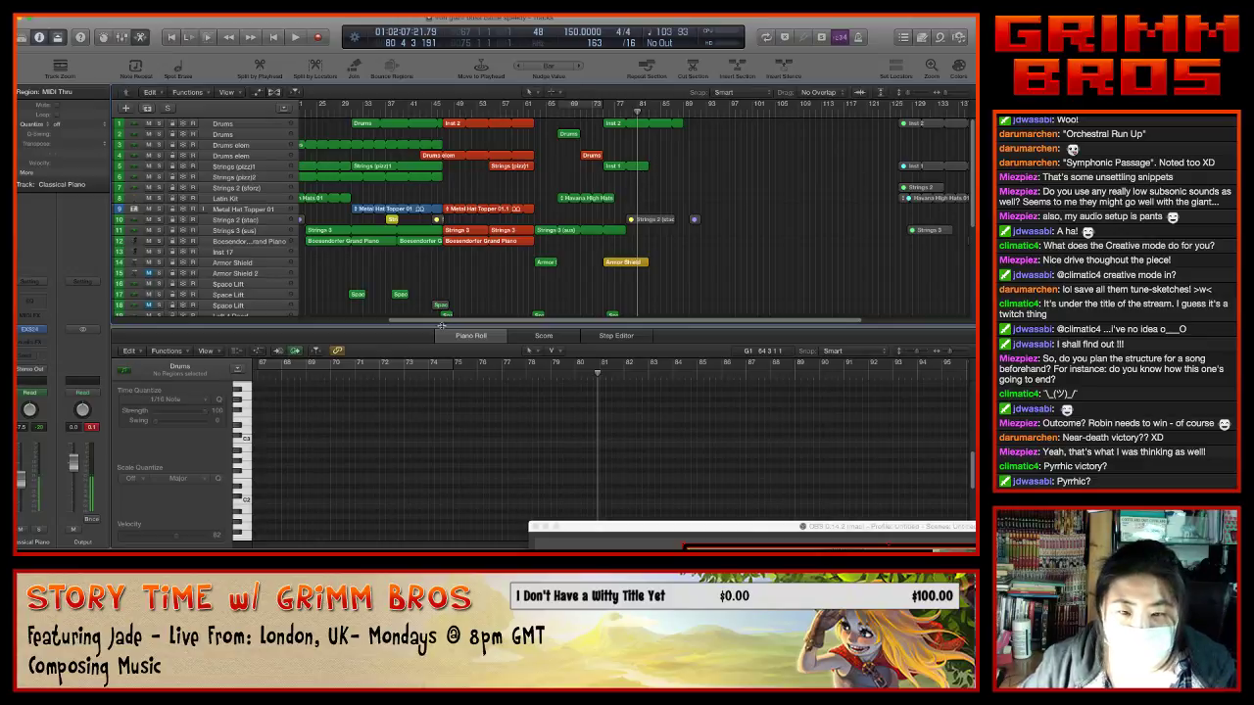
- Select the Horns track and look over the arrangement from its beginning for further material
left_click_drag(438, 321, 316, 335)
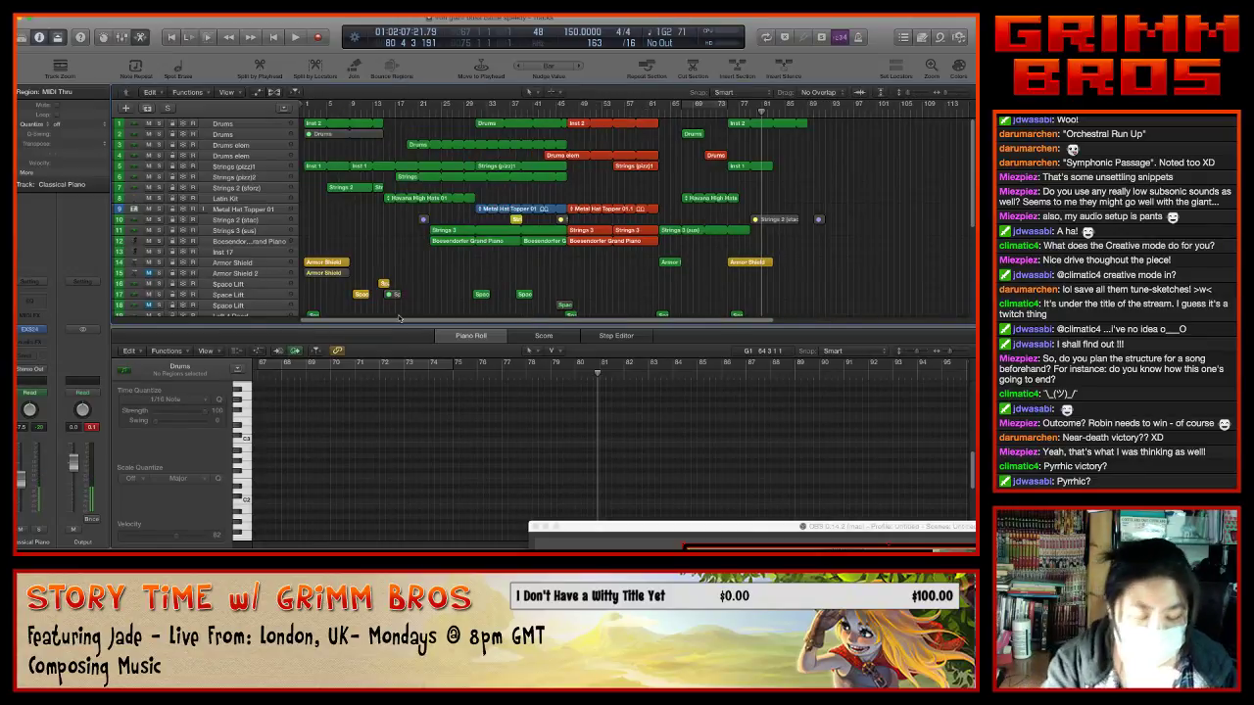
scroll(359, 313, "down", 5)
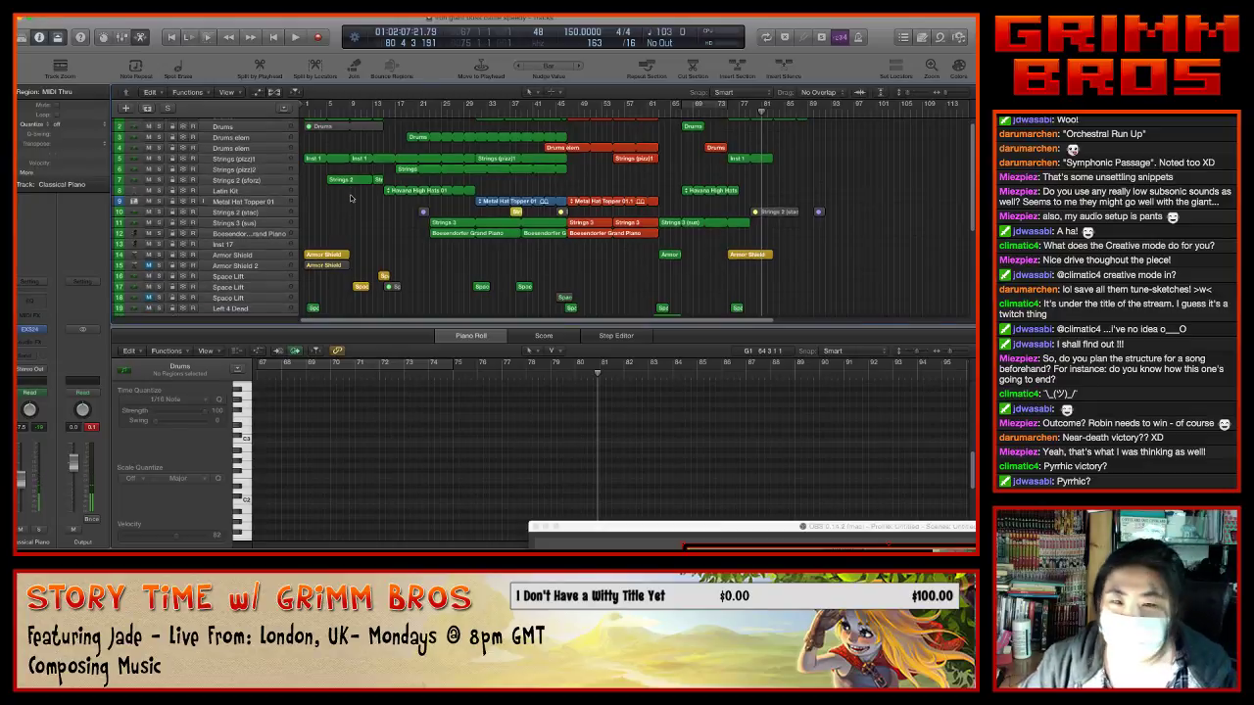
key("Up")
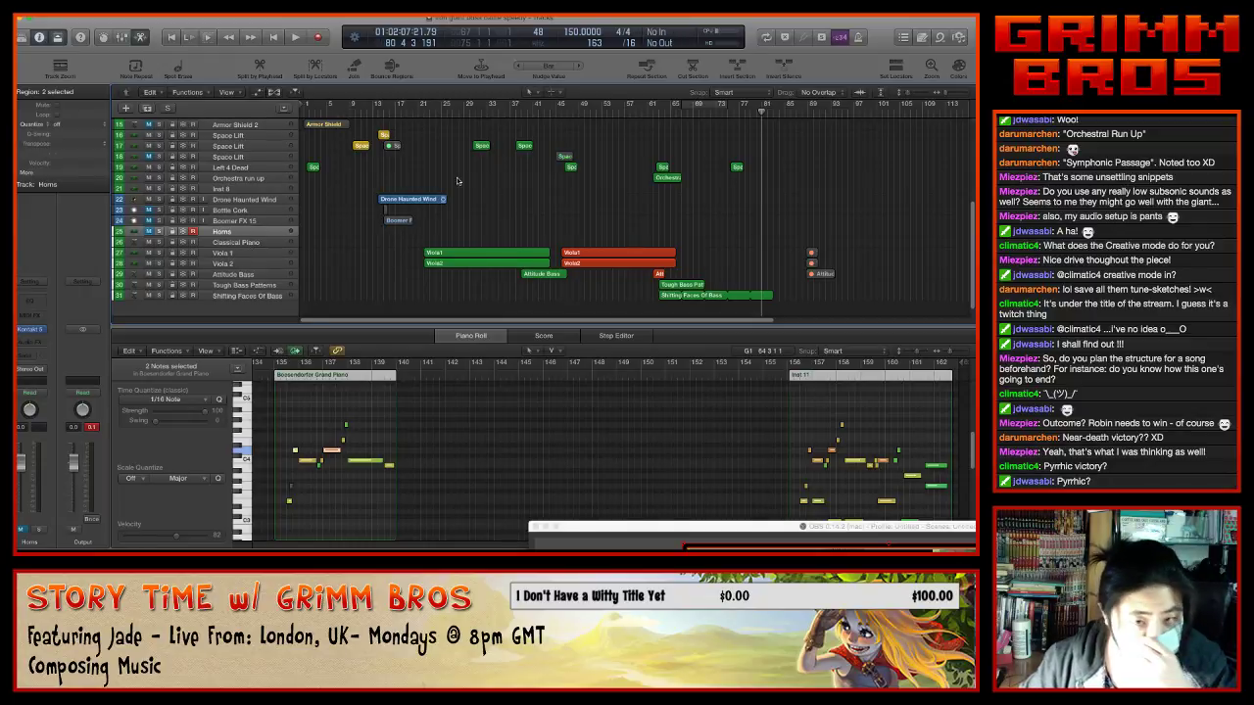
scroll(461, 183, "up", 5)
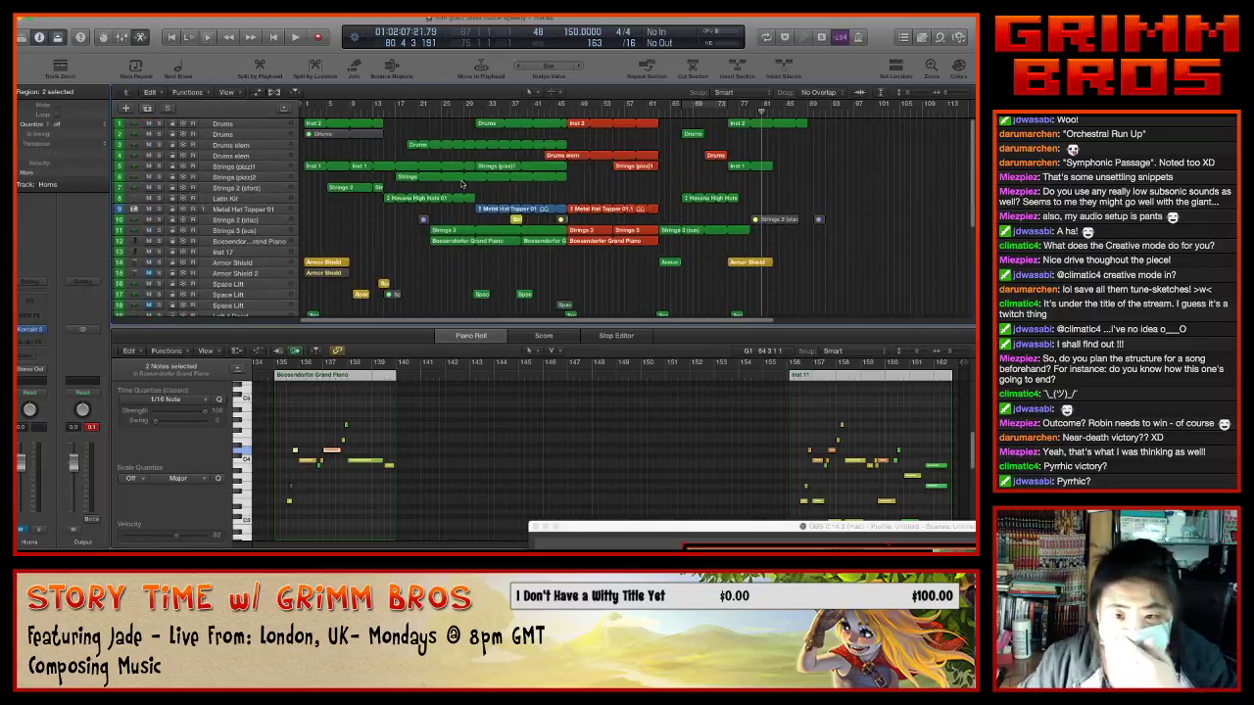
left_click(552, 279)
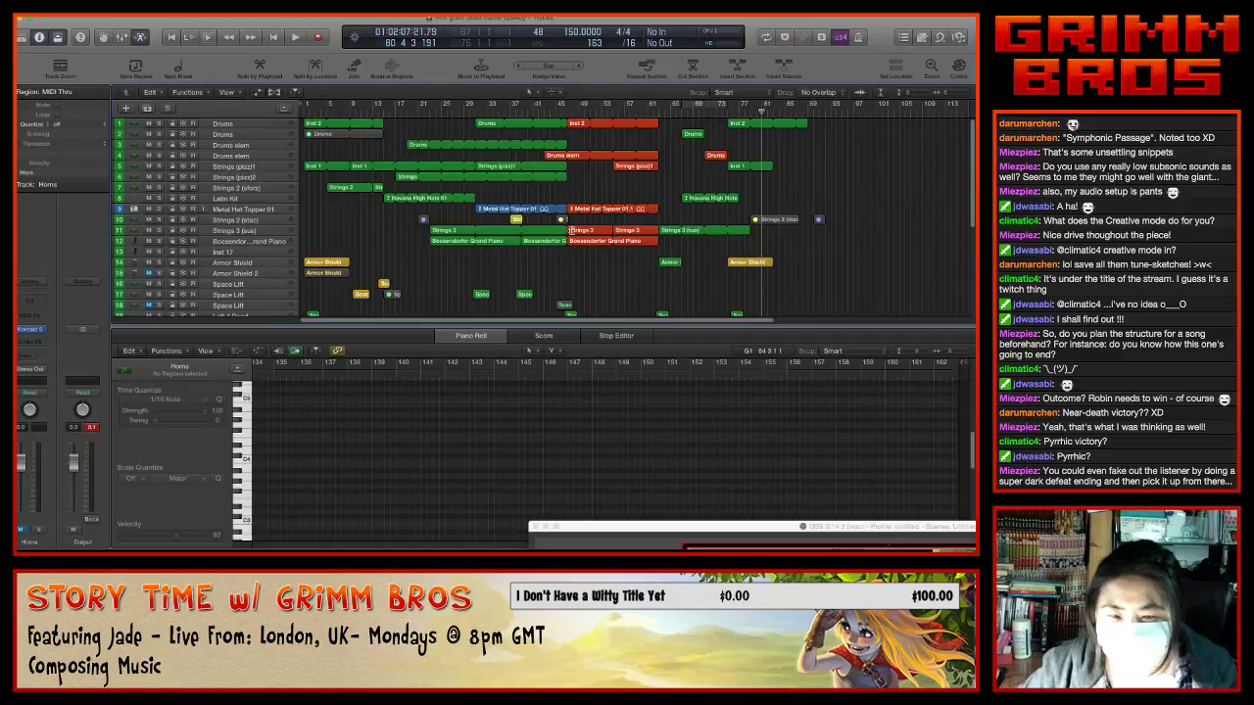
- Select the Boesendorfer Grand Piano track and show its part from bar 23 in the Score editor
scroll(628, 212, "down", 3)
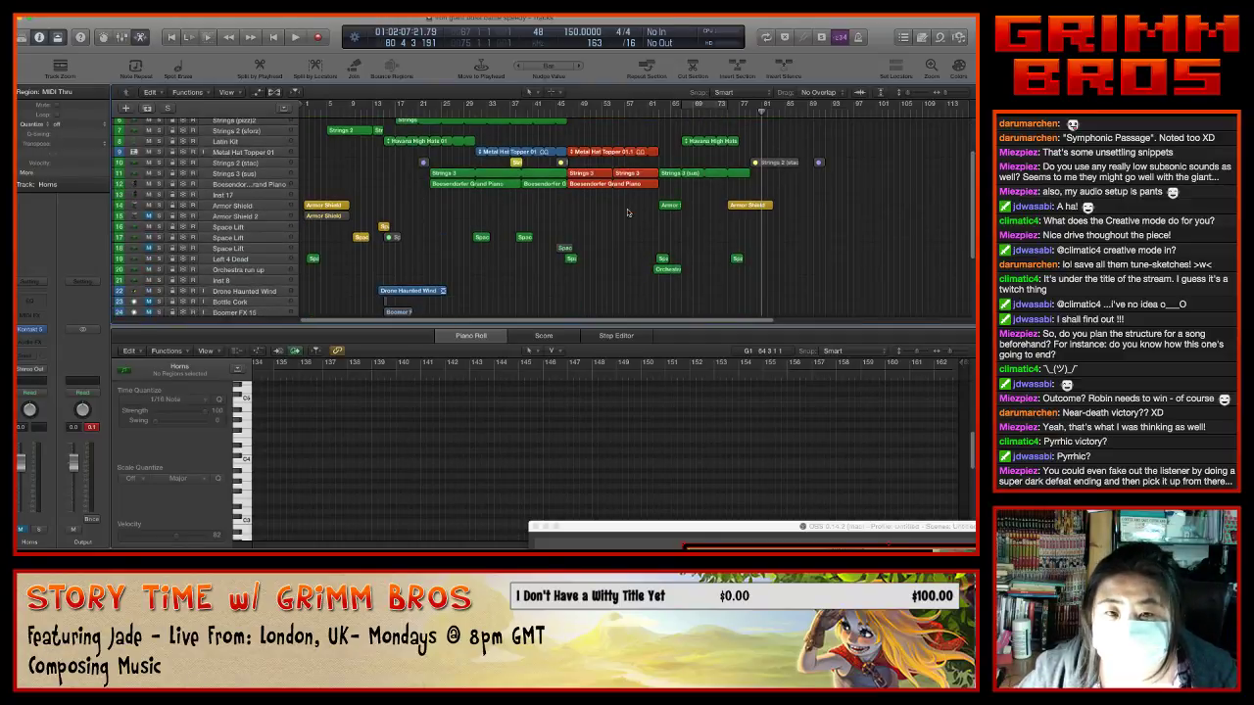
left_click(244, 188)
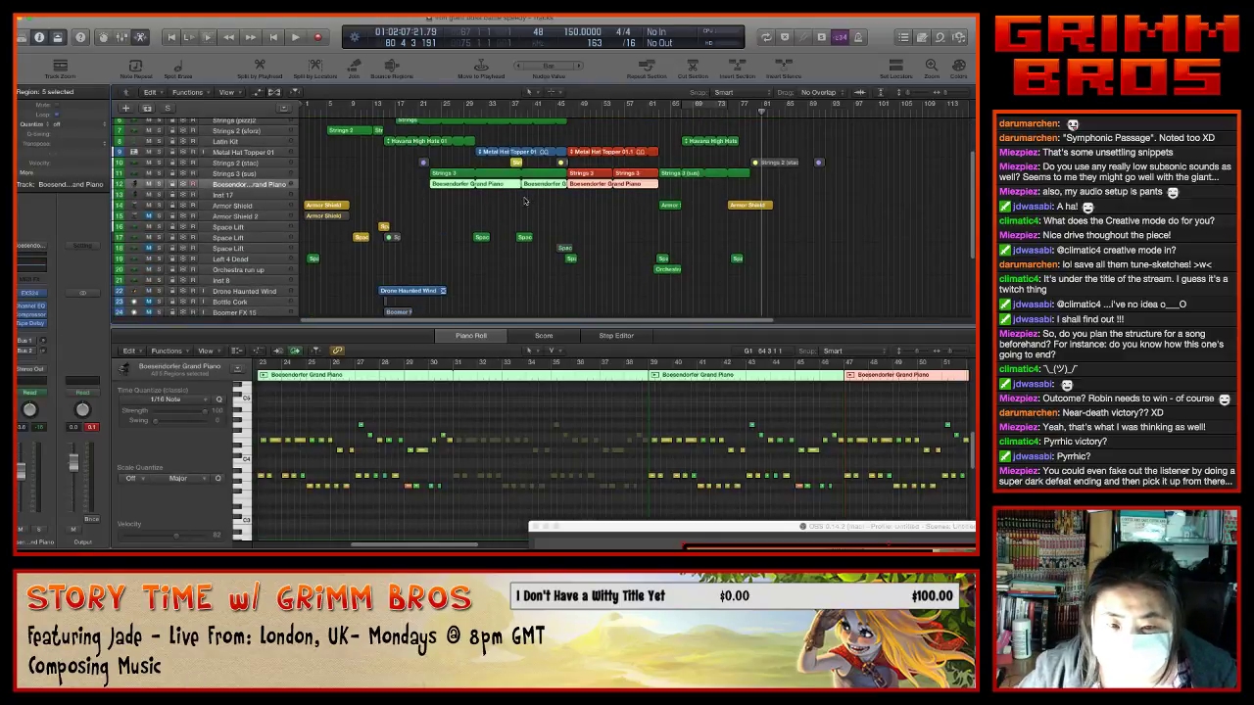
left_click(542, 336)
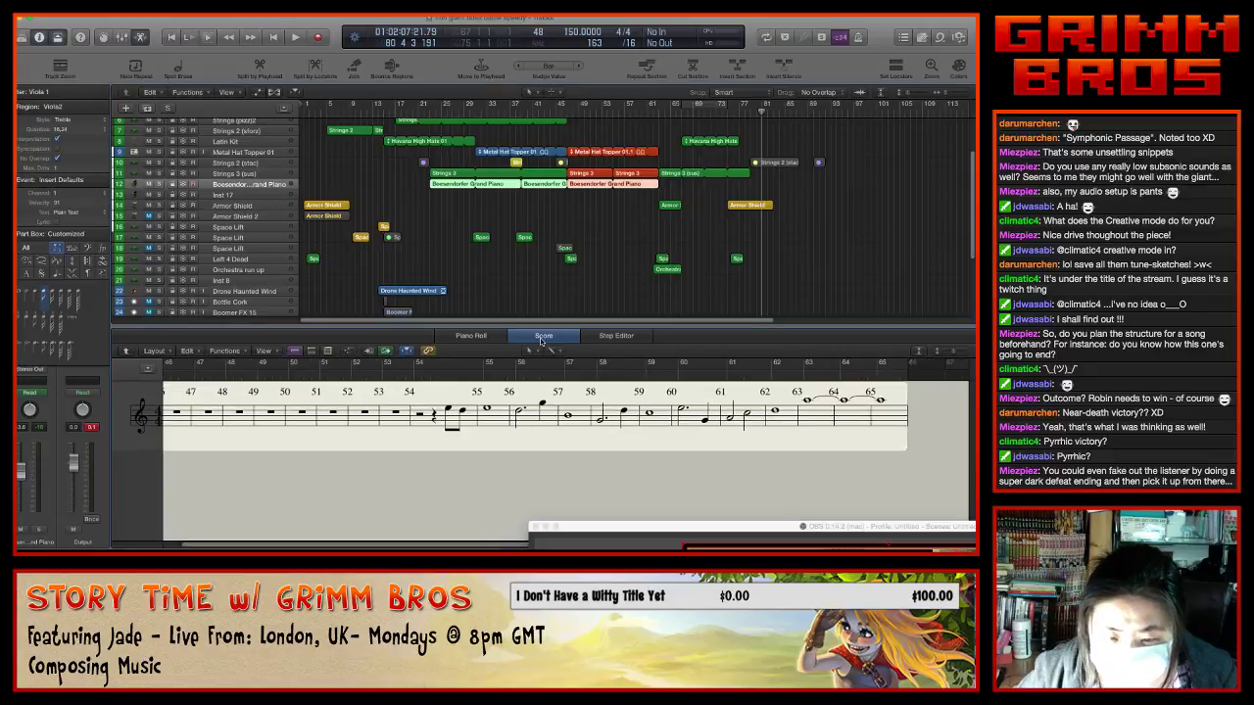
left_click(445, 183)
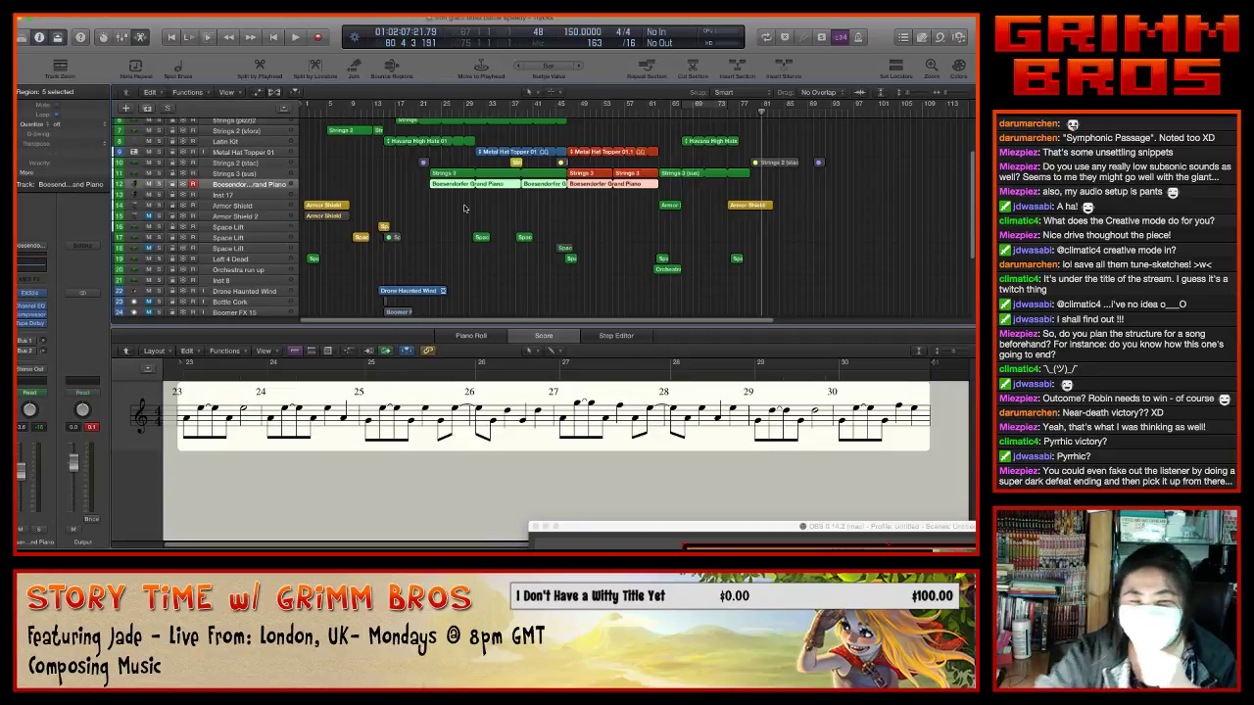
- Play from bar 62 to bar 78 while checking the tracks' volume automation, and hide the automation again
left_click_drag(713, 321, 801, 303)
left_click(582, 152)
left_click(527, 103)
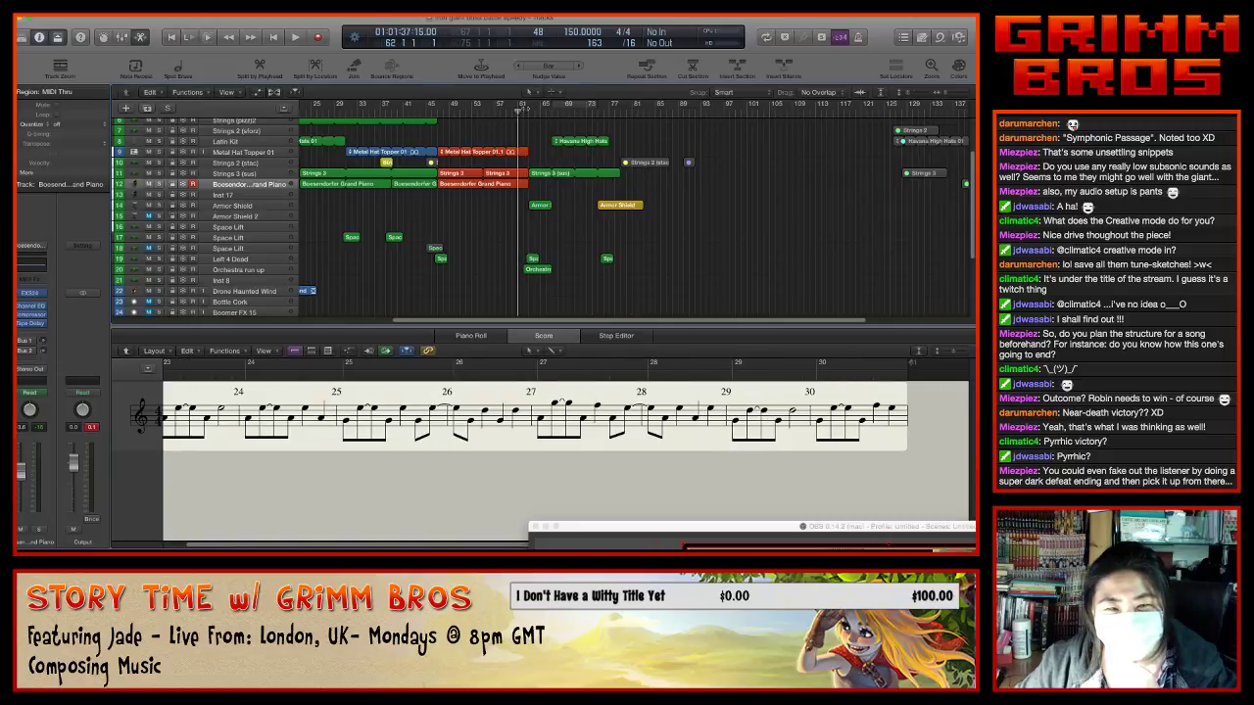
key("space")
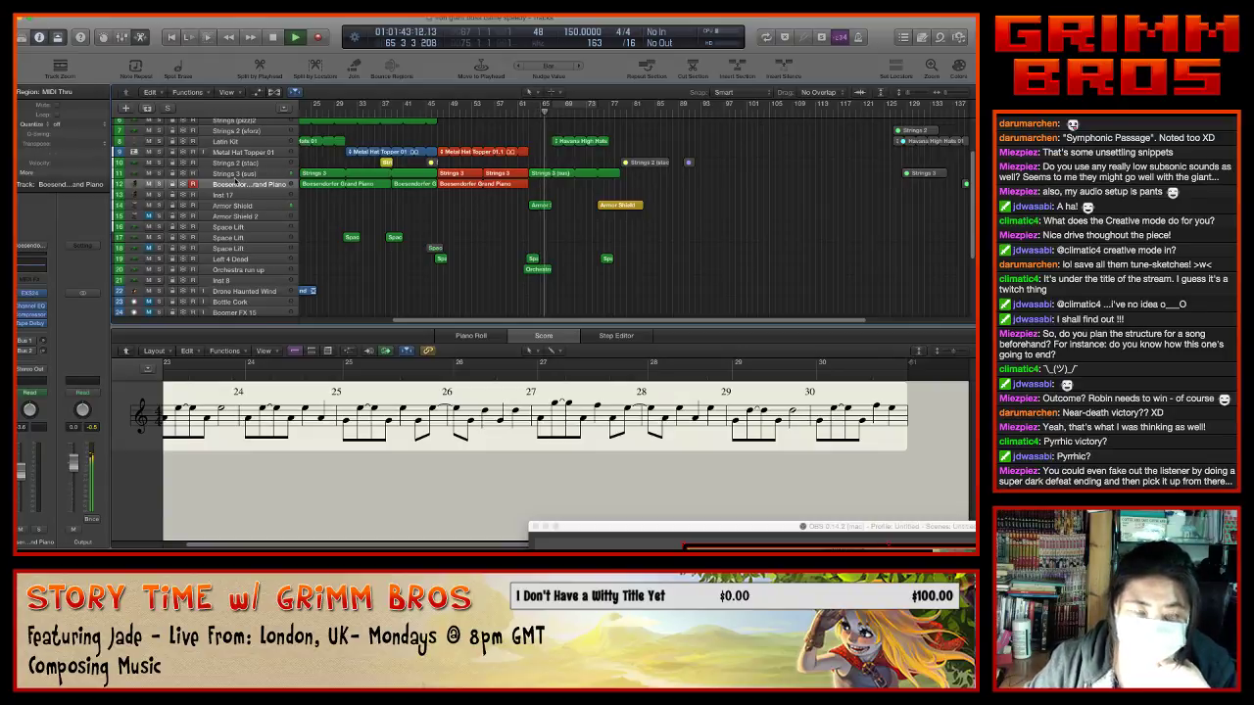
key("a")
scroll(525, 250, "up", 6)
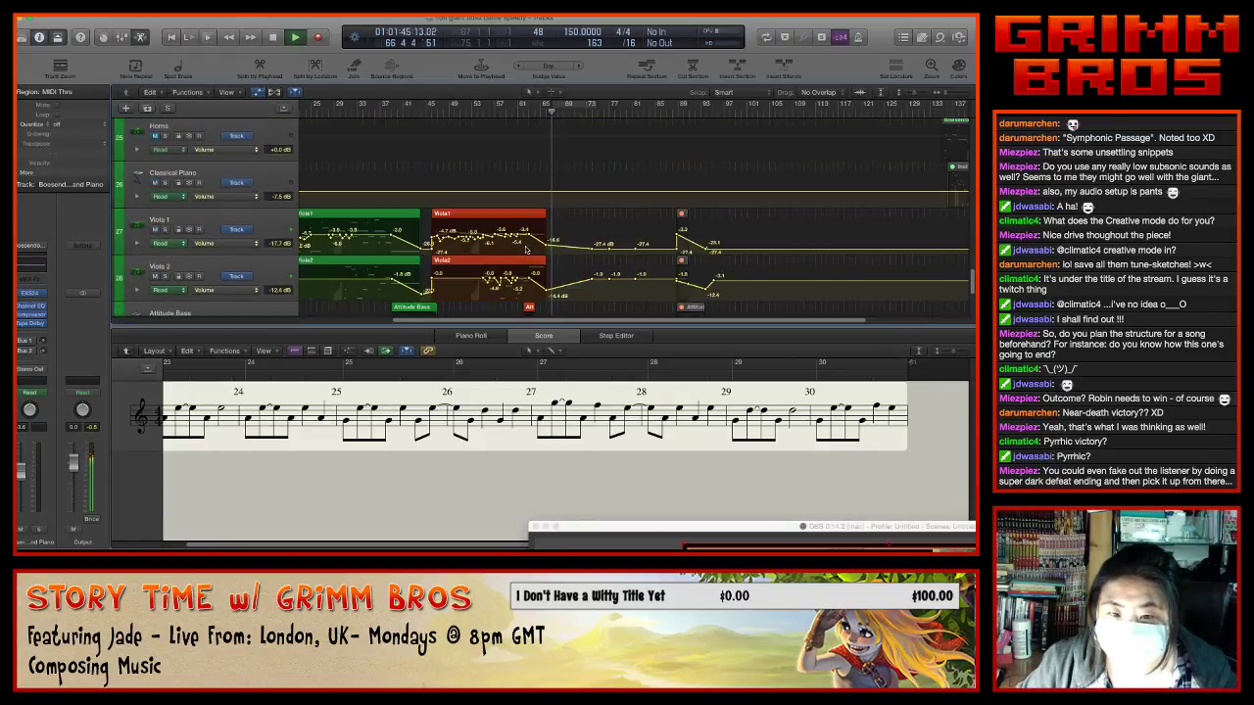
scroll(525, 249, "up", 4)
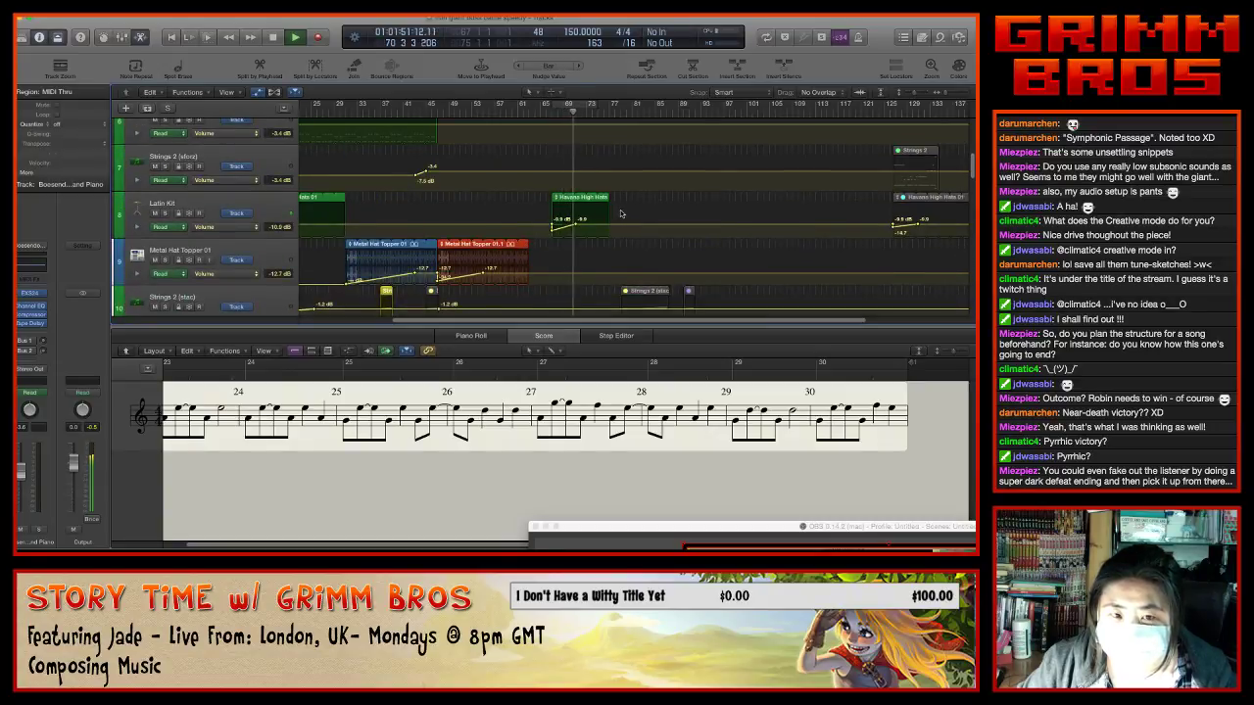
scroll(620, 213, "down", 10)
scroll(620, 213, "down", 10)
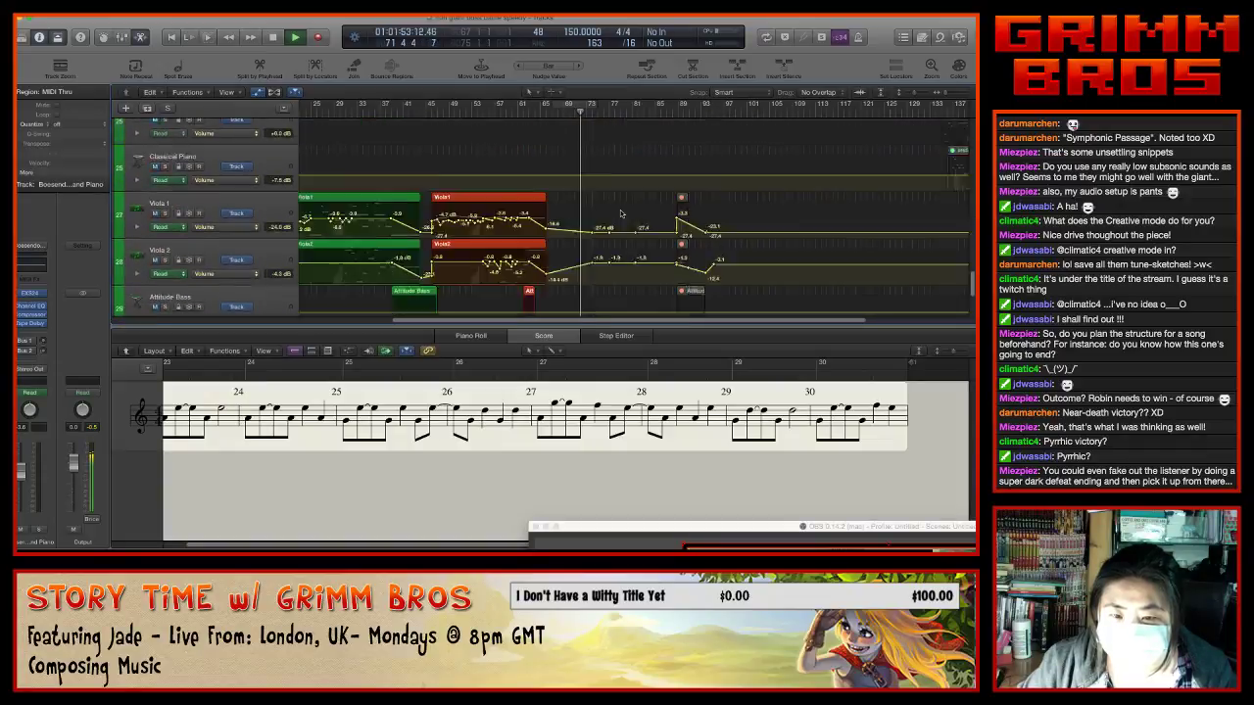
key("super+Up")
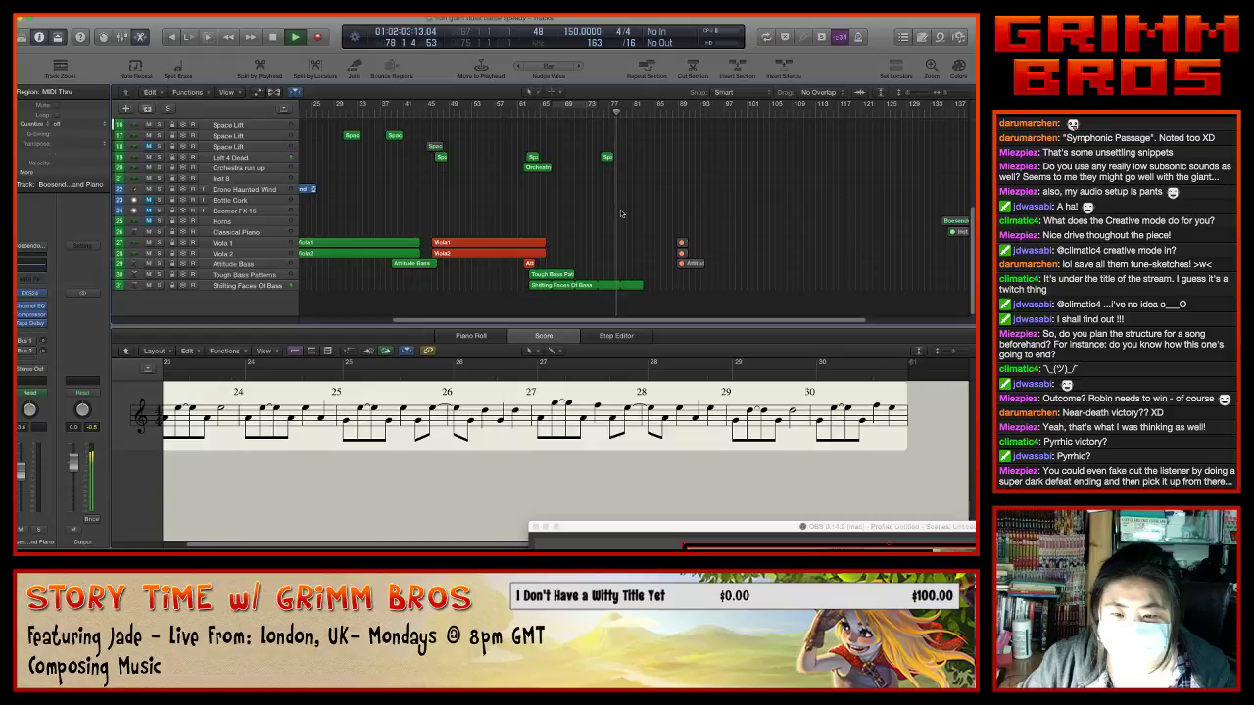
key("space")
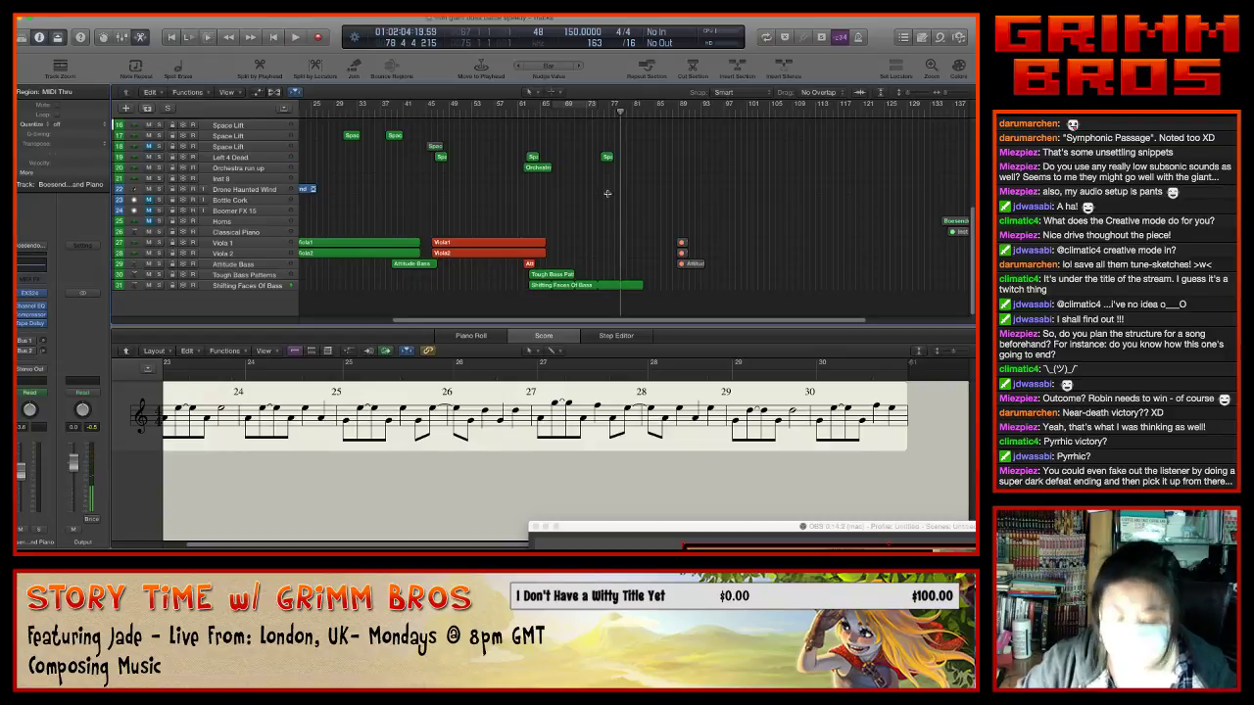
- Play the opening from bar 1 to bar 14, and replay the short Strings 2 (sforz) region from bar 13 with its score shown
key("Return")
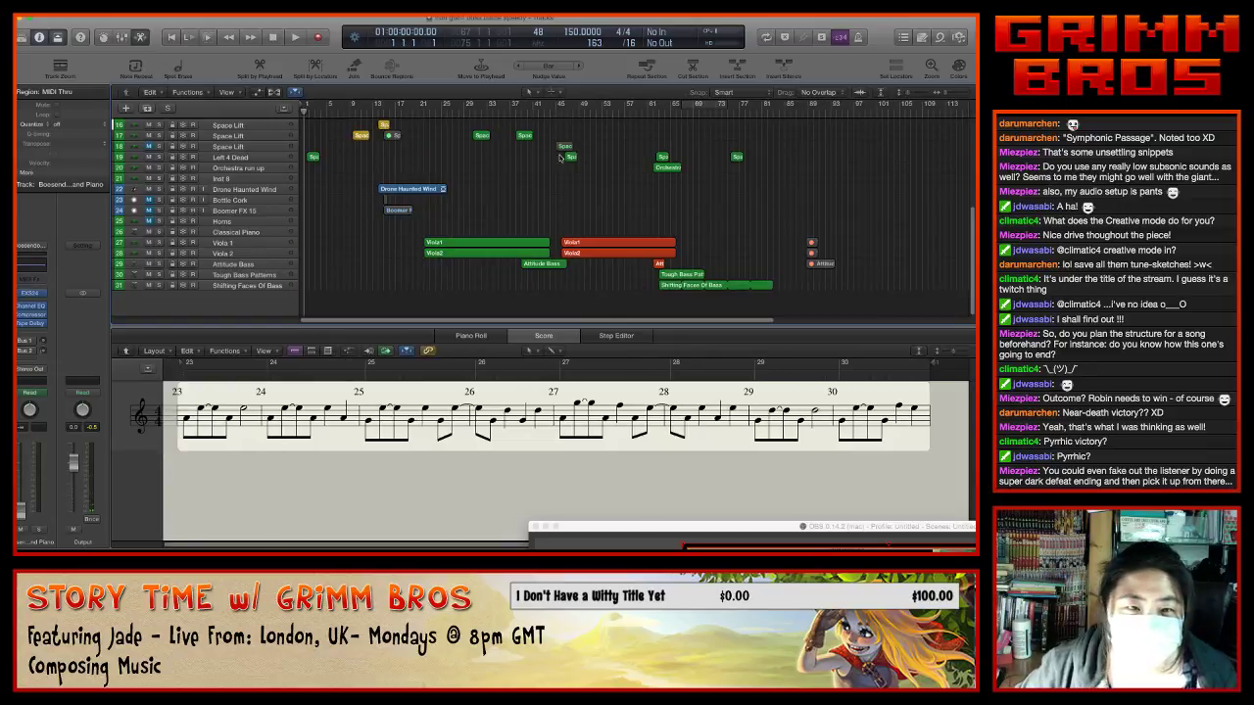
scroll(439, 185, "up", 5)
scroll(438, 186, "up", 3)
key("space")
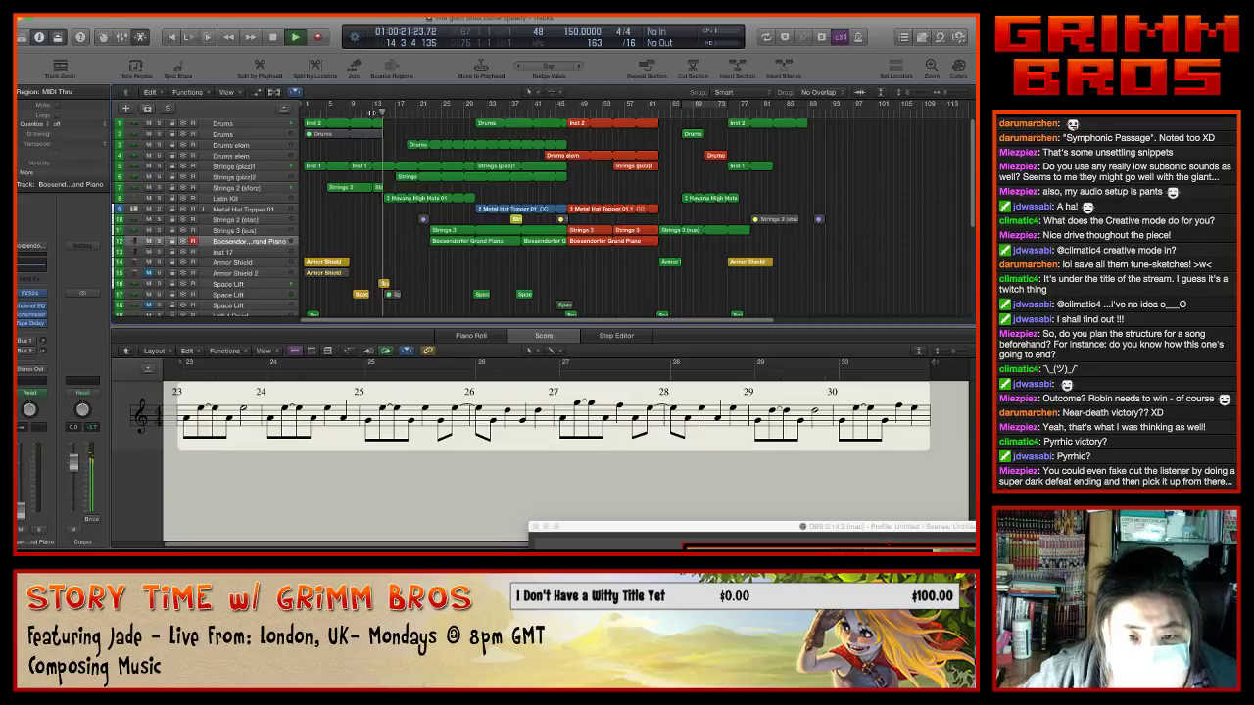
key("space")
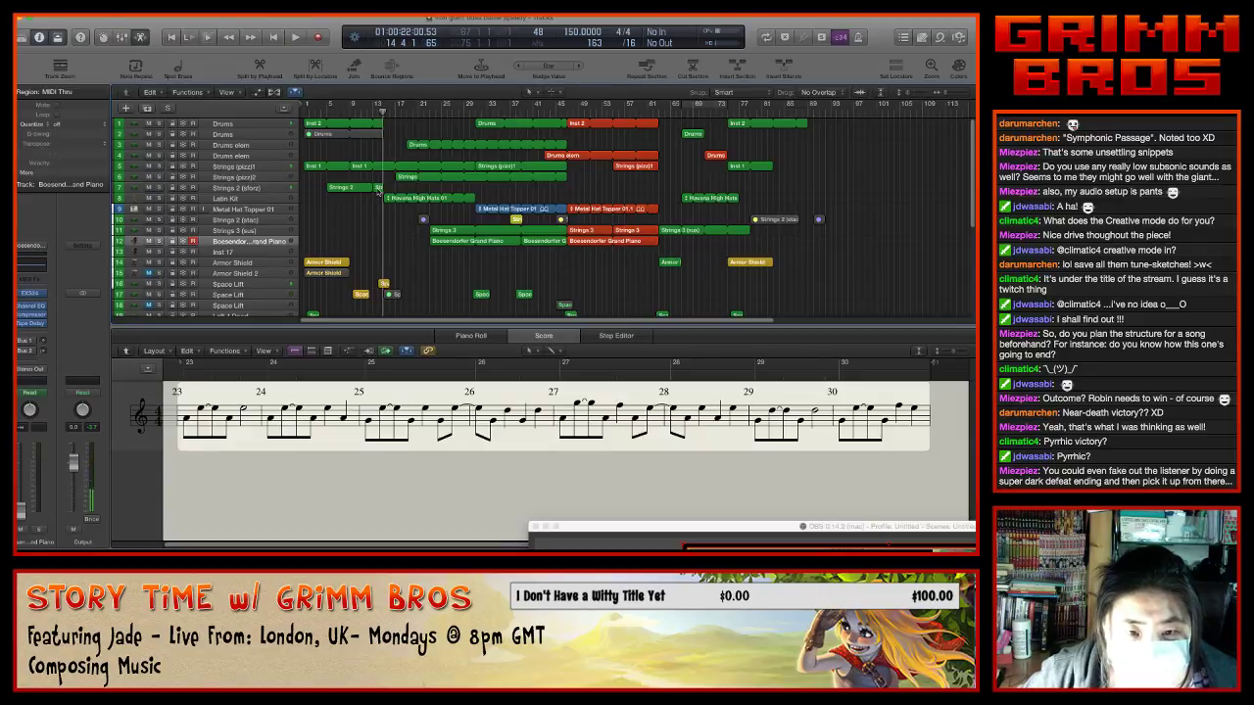
left_click(377, 188)
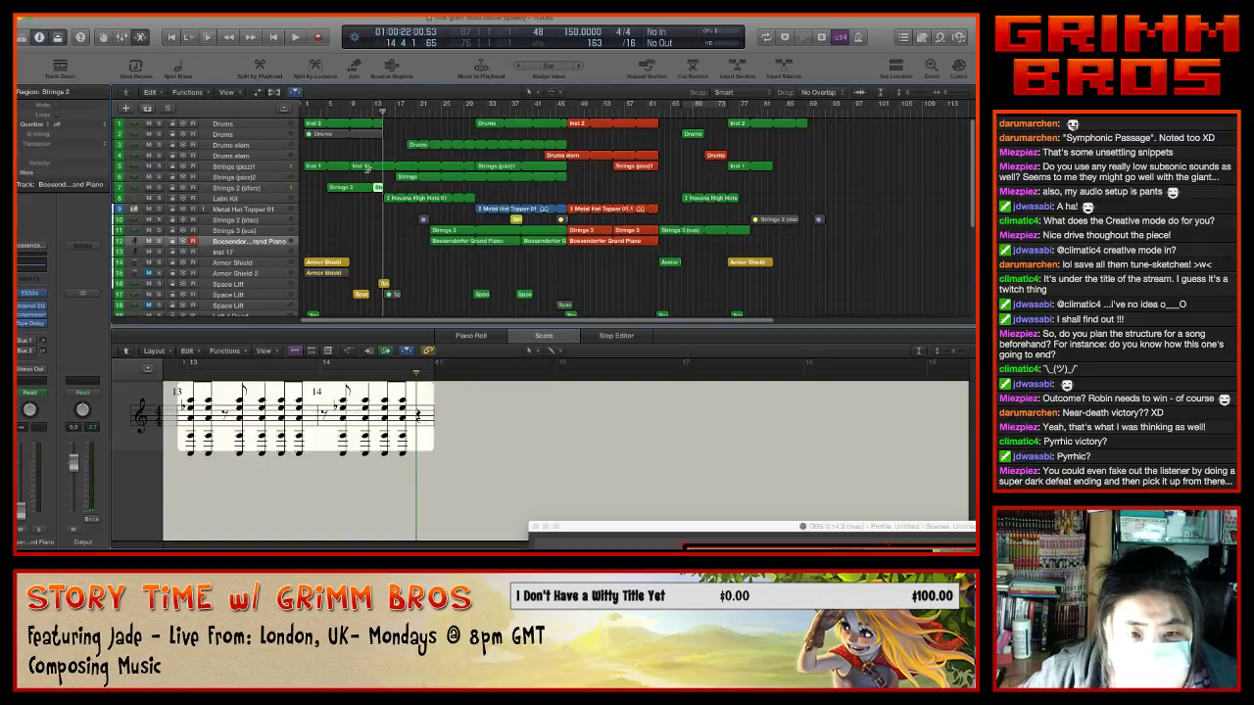
key("space")
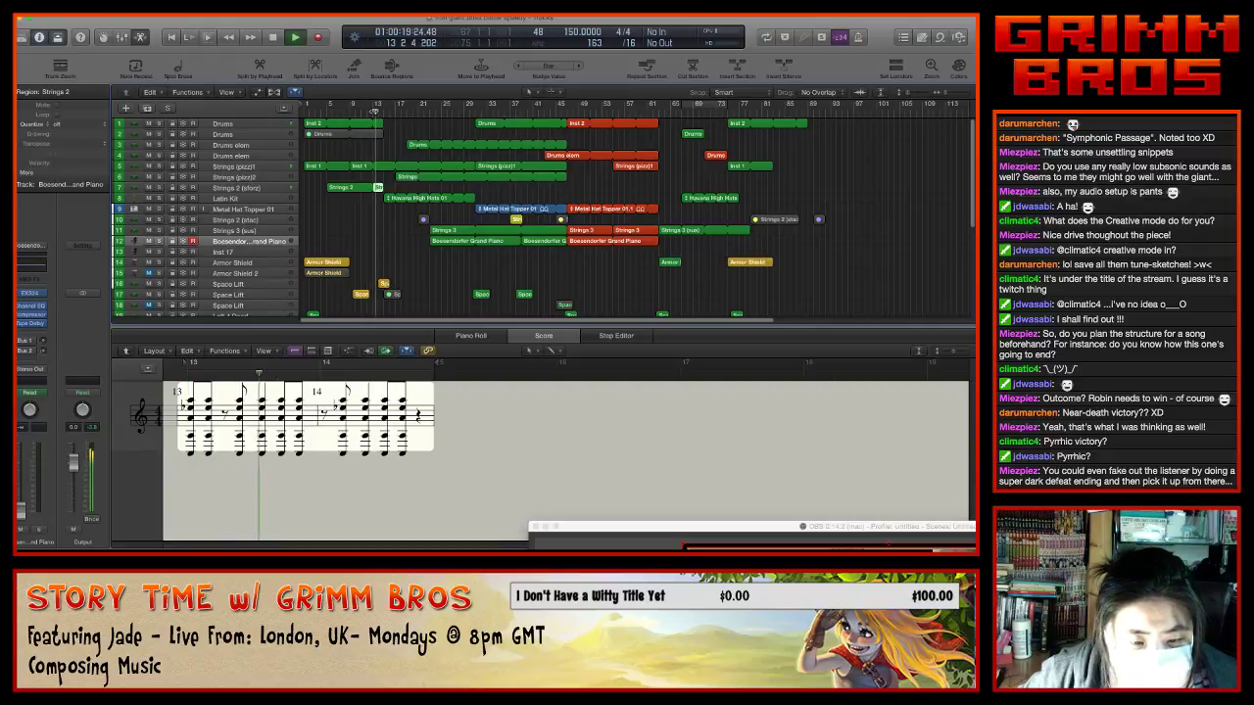